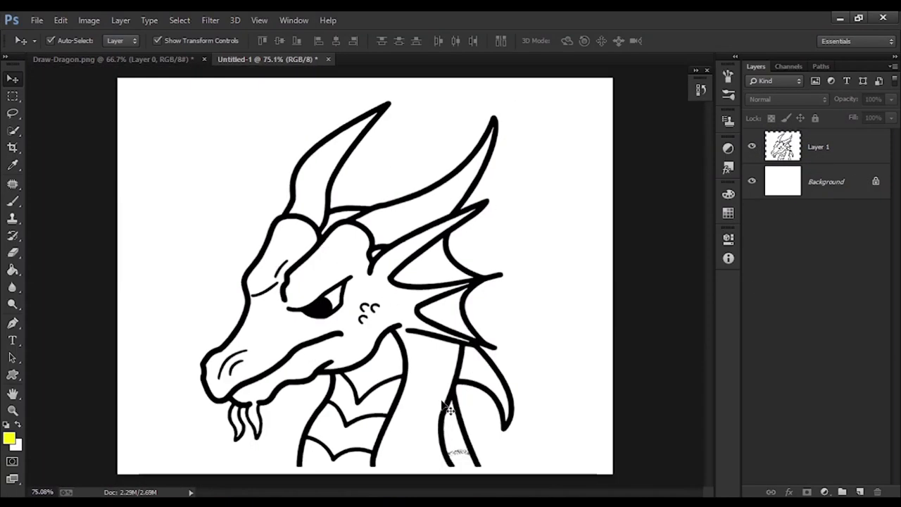
Trace the outline of the dragon's rear neck section with a Pen tool path running past the canvas bottom.
scroll(448, 408, up, 5)
key(p)
click(489, 301)
scroll(448, 246, down, 5)
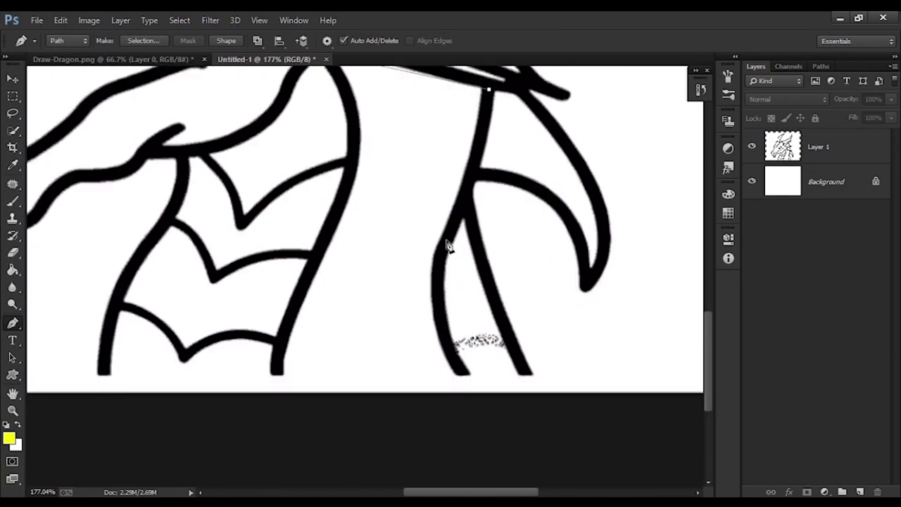
drag(516, 430, 548, 455)
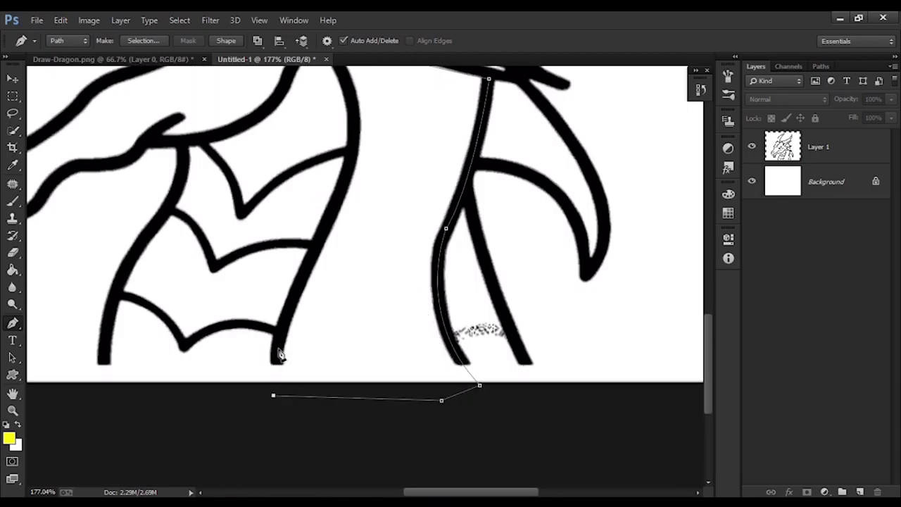
scroll(396, 99, up, 3)
Convert the neck path to a selection and remove that area from Layer 1.
key(ctrl+Return)
click(805, 141)
key(ctrl+shift+j)
click(752, 147)
right_click(853, 144)
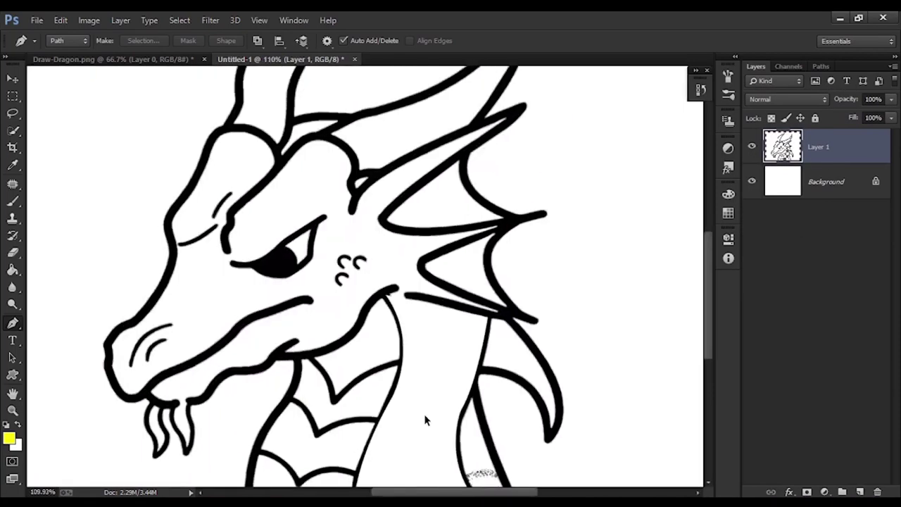
Bring in the scaly stone texture beneath the line art, then scale and rotate it to cover the neck opening.
key(ctrl+o)
double_click(151, 137)
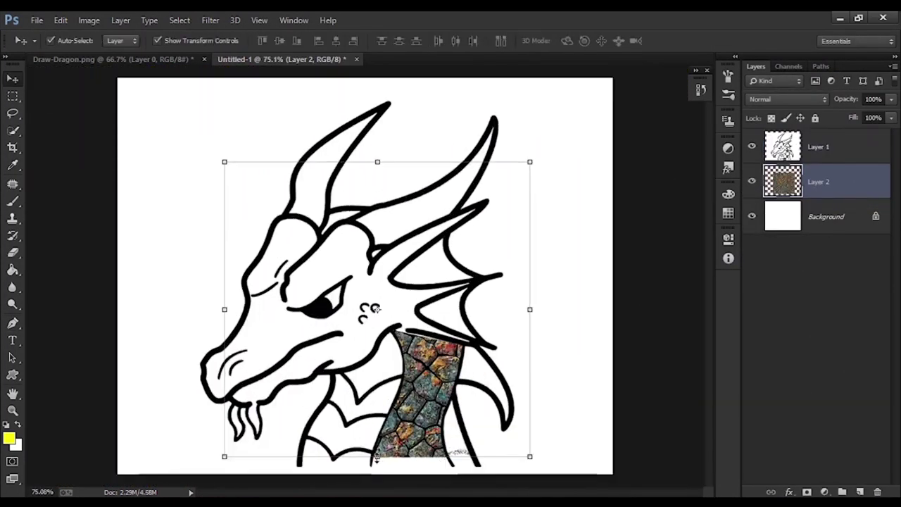
drag(377, 457, 377, 468)
drag(530, 162, 451, 328)
drag(467, 312, 426, 300)
drag(451, 292, 485, 371)
drag(422, 396, 485, 400)
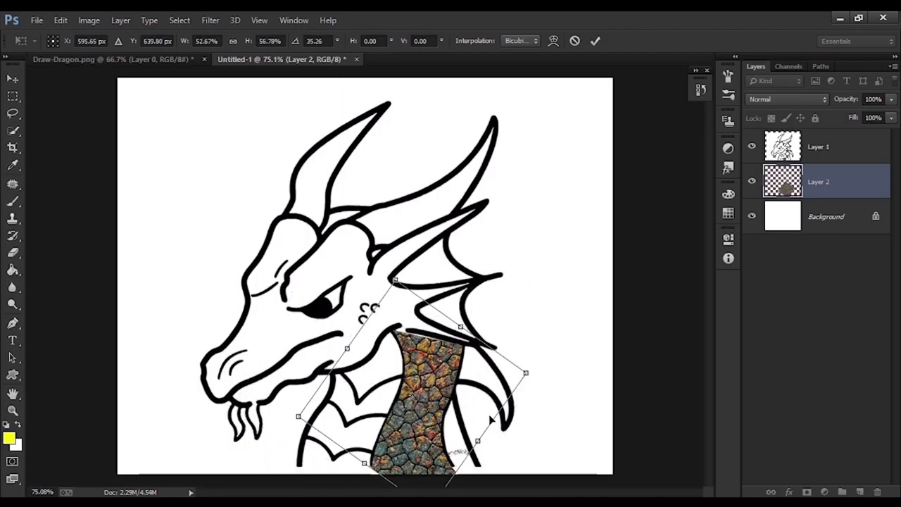
drag(526, 372, 491, 413)
Warp the texture so its scales follow the curve of the neck and apply the transformation.
right_click(342, 364)
click(373, 233)
drag(333, 381, 325, 410)
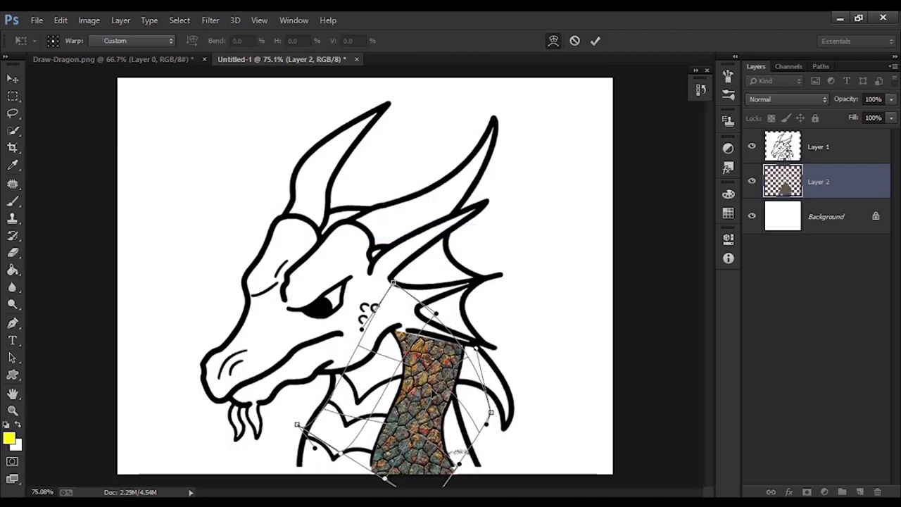
drag(432, 393, 471, 426)
drag(342, 454, 365, 474)
click(12, 79)
click(408, 207)
click(655, 303)
Begin a Pen tool path for the throat, tracing beneath the jaw and down the textured neck's front edge.
scroll(416, 431, up, 11)
scroll(465, 387, down, 6)
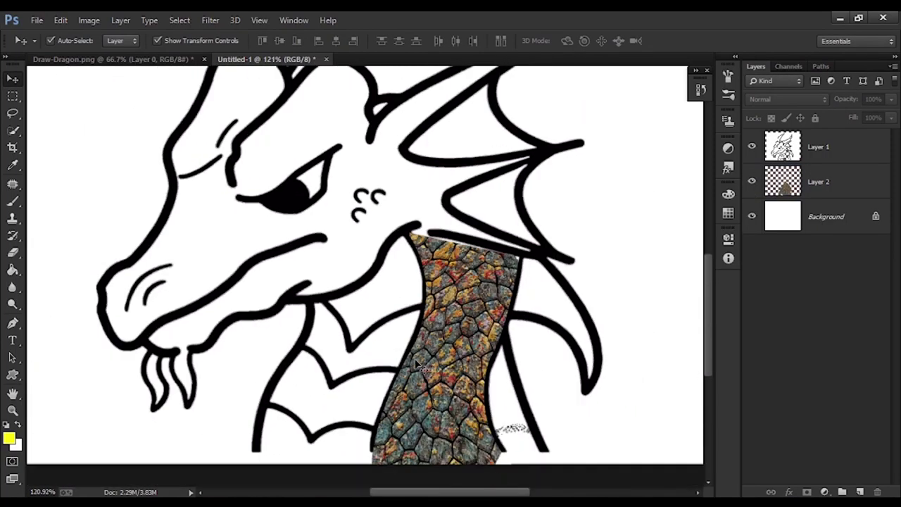
scroll(419, 364, up, 2)
click(817, 182)
scroll(511, 293, down, 2)
key(p)
scroll(359, 347, up, 4)
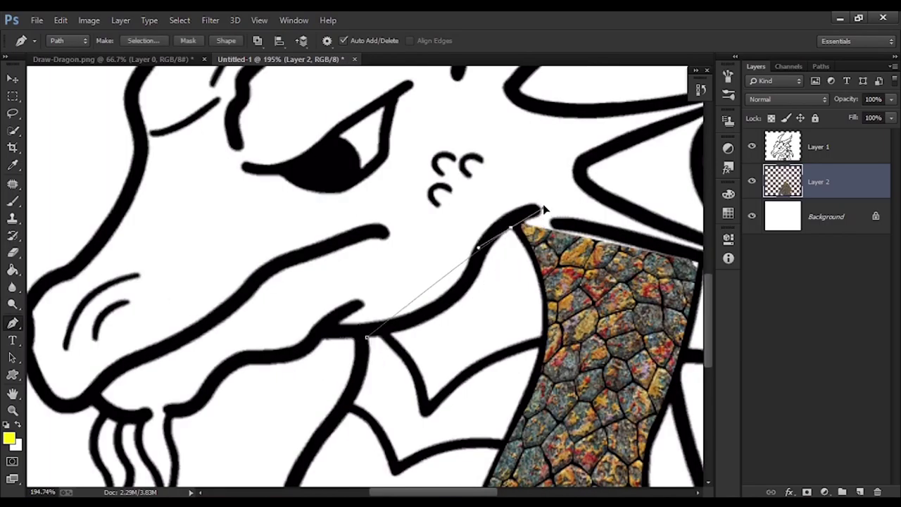
scroll(519, 228, down, 2)
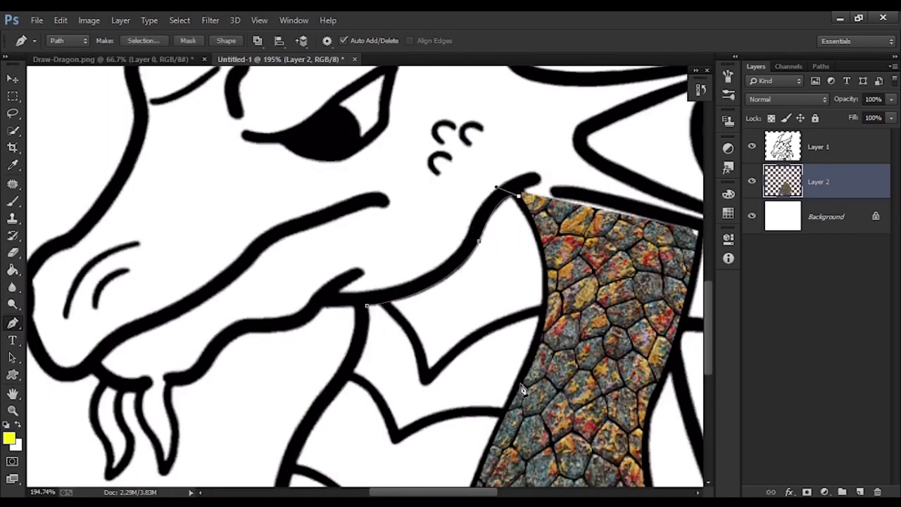
drag(522, 346, 461, 477)
alt+click(522, 346)
Complete the throat path below the canvas and up the front neck outline to the jaw.
scroll(518, 352, down, 2)
drag(463, 434, 453, 378)
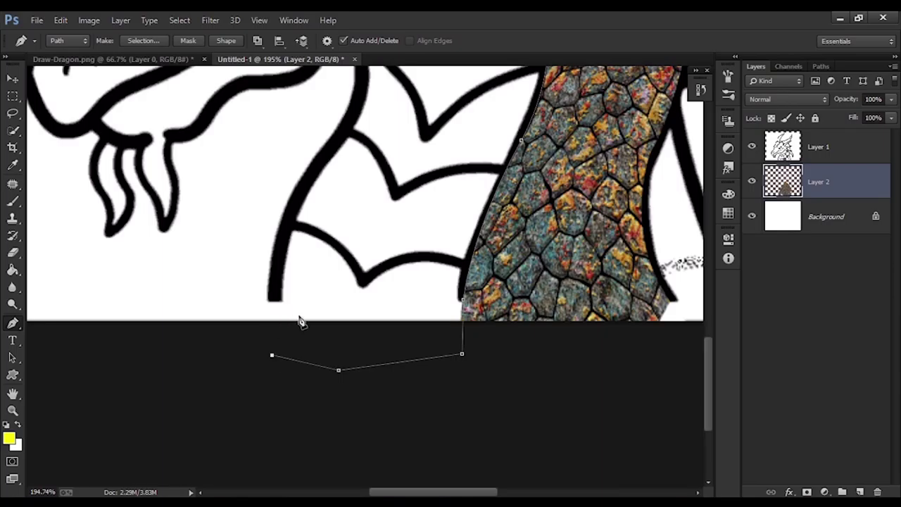
scroll(299, 322, up, 1)
alt+click(292, 290)
scroll(304, 285, up, 1)
drag(309, 243, 395, 205)
alt+click(349, 252)
scroll(354, 247, up, 1)
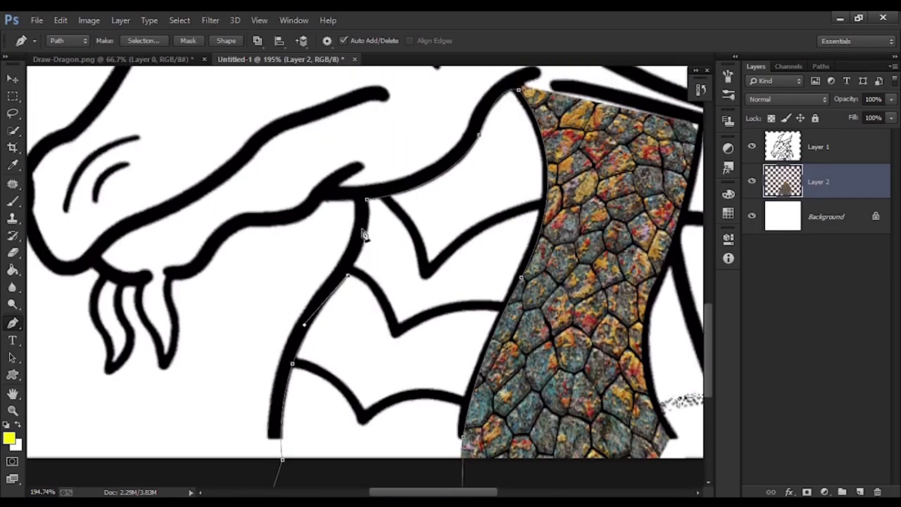
click(367, 220)
Load the throat path as a selection and separate that area of Layer 1 onto a new layer.
scroll(388, 249, down, 3)
key(ctrl+Return)
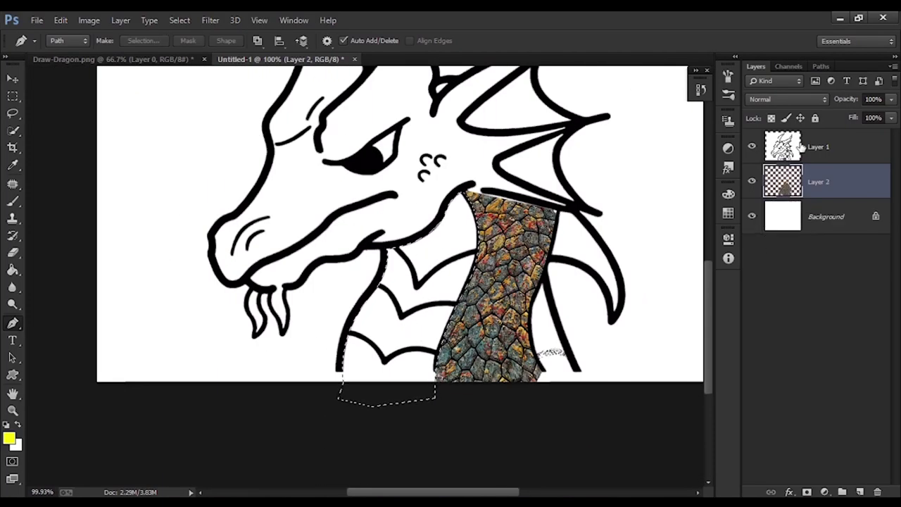
key(alt+bracketright)
key(ctrl+shift+alt+n)
key(ctrl+d)
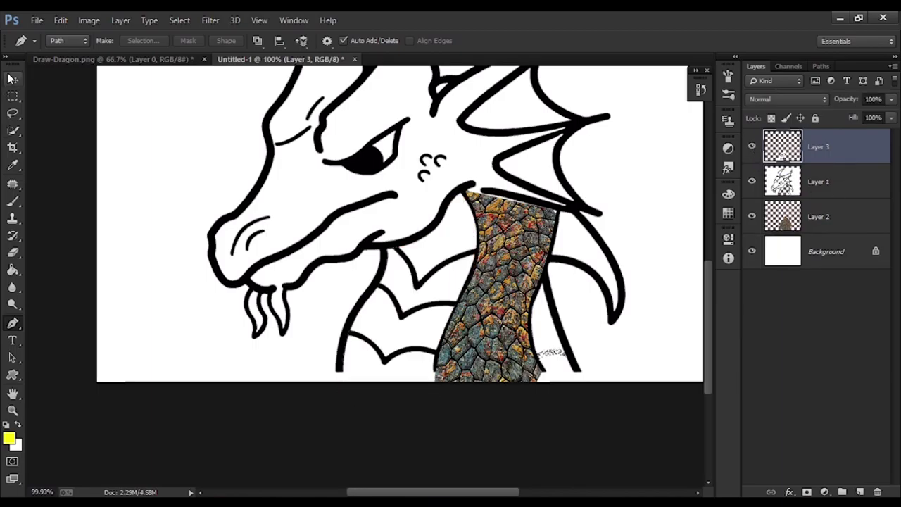
Trace the uppermost throat plate with the Pen tool, convert the path to a selection and add a new layer.
scroll(414, 281, up, 2)
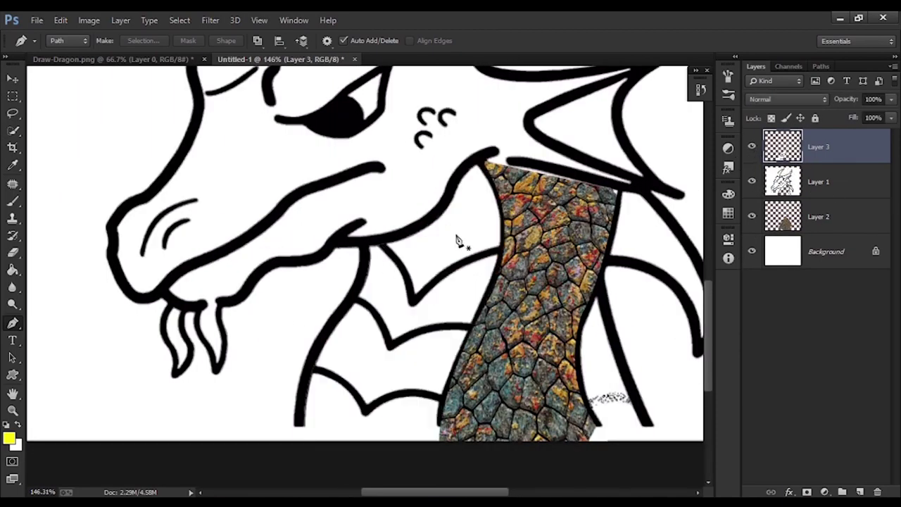
scroll(375, 251, up, 3)
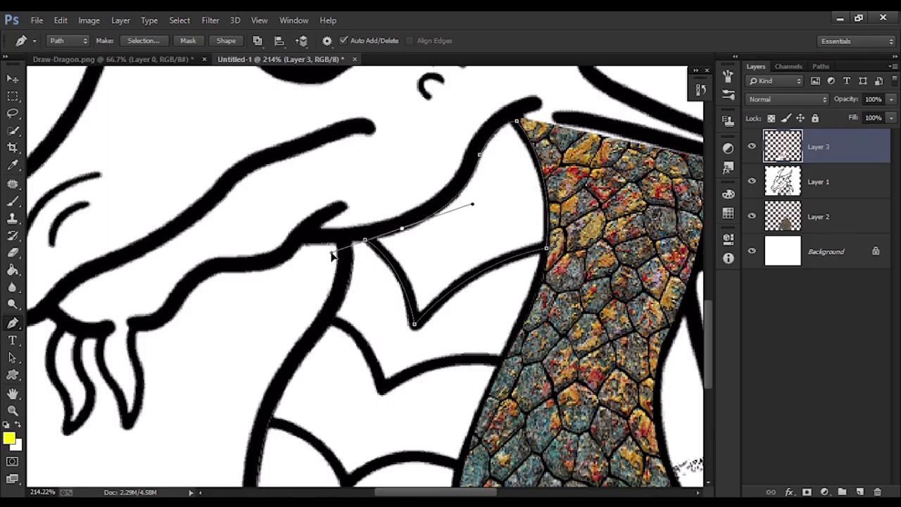
key(ctrl+Return)
key(ctrl+shift+alt+n)
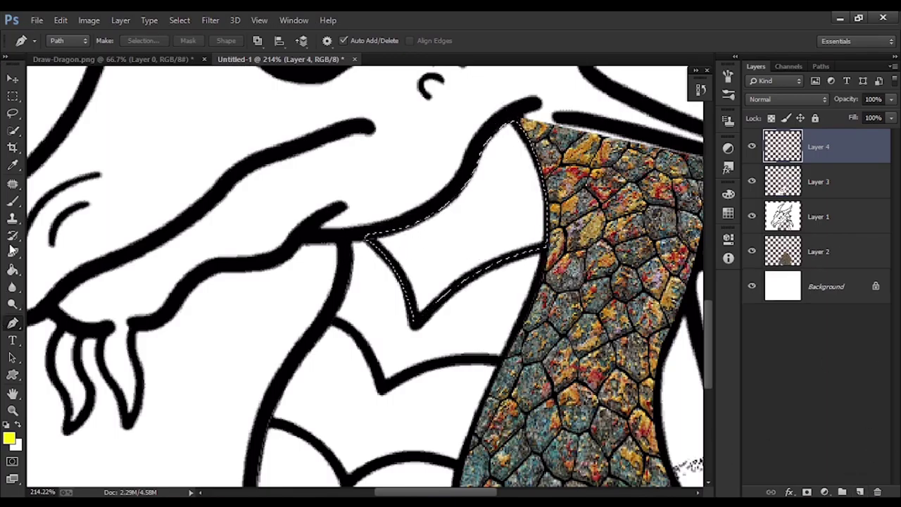
Set the foreground colour to 272c57, paint the selected top throat plate with the Brush and deselect.
click(8, 438)
text(272c57)
click(351, 256)
key(b)
mouse_move(513, 162)
mouse_down()
mouse_move(392, 272)
mouse_move(422, 281)
mouse_up()
drag(230, 41, 383, 40)
drag(510, 155, 408, 305)
key(ctrl+d)
Add a new layer, trace the second throat plate with the Pen tool and convert the path to a selection.
scroll(451, 296, down, 6)
scroll(424, 281, up, 10)
key(p)
click(332, 229)
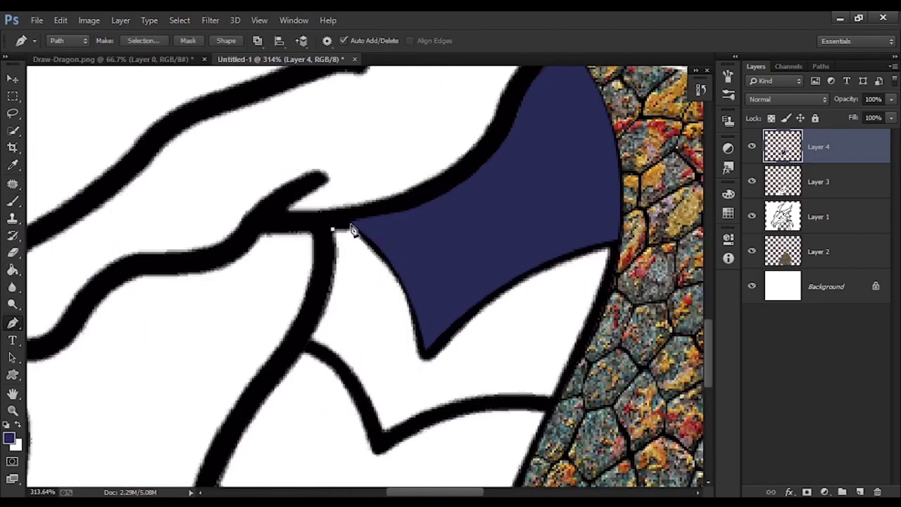
key(ctrl+shift+alt+n)
scroll(426, 356, right, 8)
drag(270, 242, 402, 222)
alt+click(269, 241)
scroll(270, 241, down, 5)
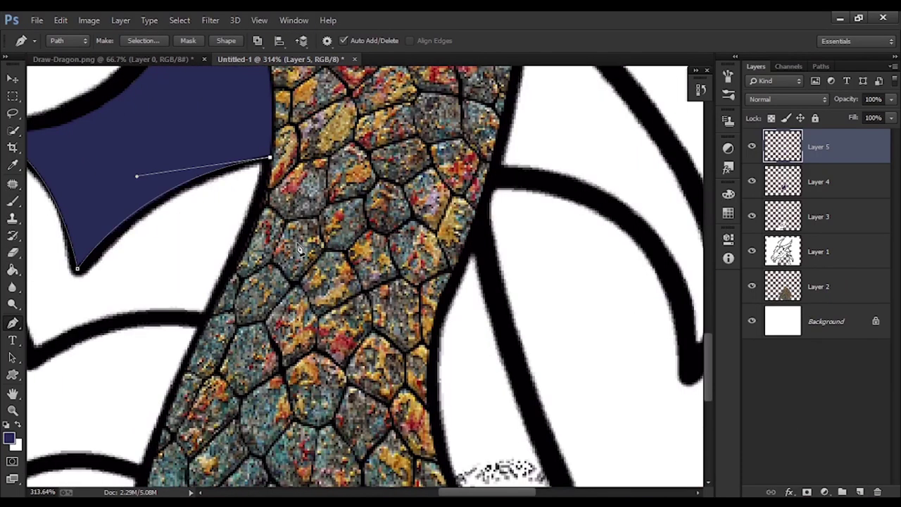
click(203, 270)
scroll(254, 315, left, 3)
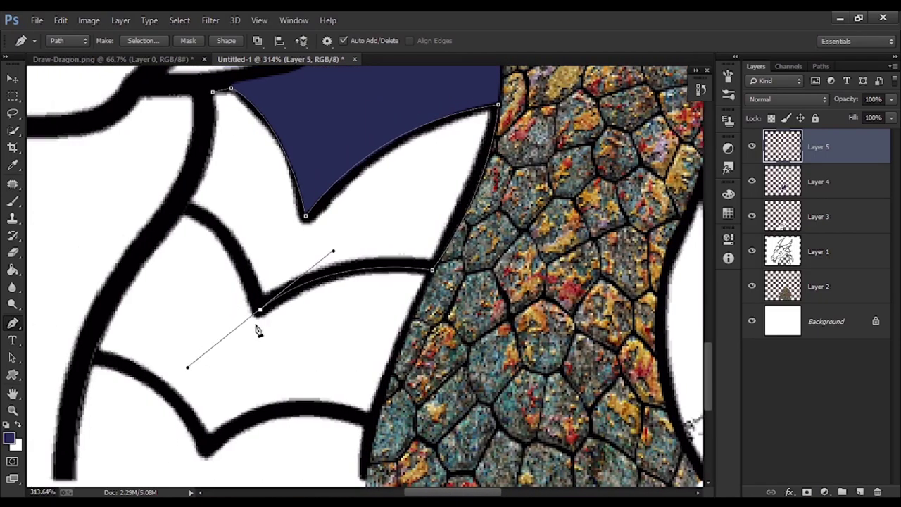
scroll(316, 127, up, 2)
key(ctrl+Return)
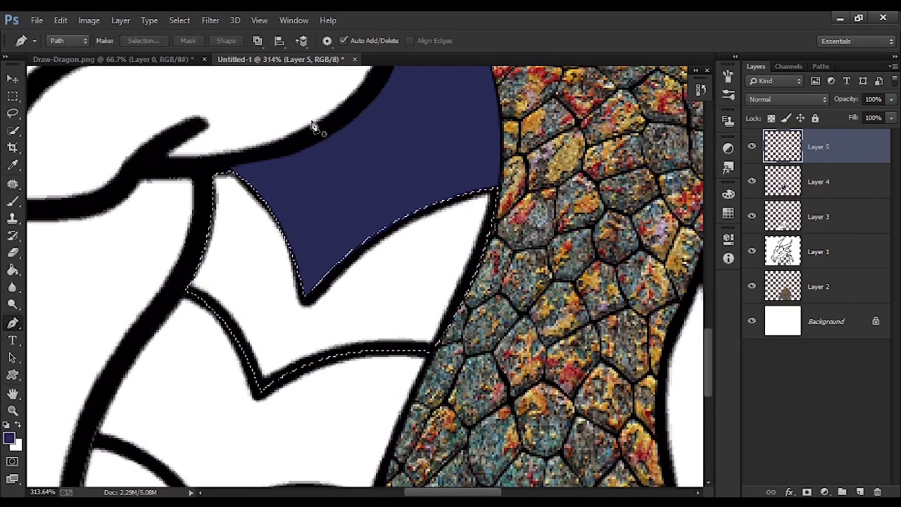
Fill the selected second throat plate with the dark blue colour and deselect.
key(x)
key(ctrl+BackSpace)
key(ctrl+d)
key(v)
click(169, 145)
Add a new layer and trace the third throat plate with a closed Pen tool path.
scroll(291, 386, down, 2)
key(ctrl+shift+alt+n)
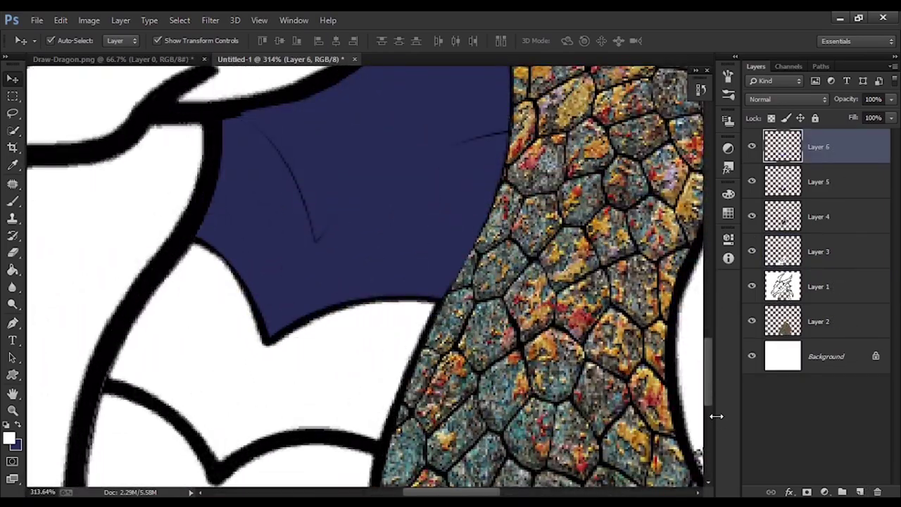
key(p)
click(195, 238)
drag(269, 340, 289, 406)
drag(443, 304, 543, 326)
scroll(382, 368, down, 2)
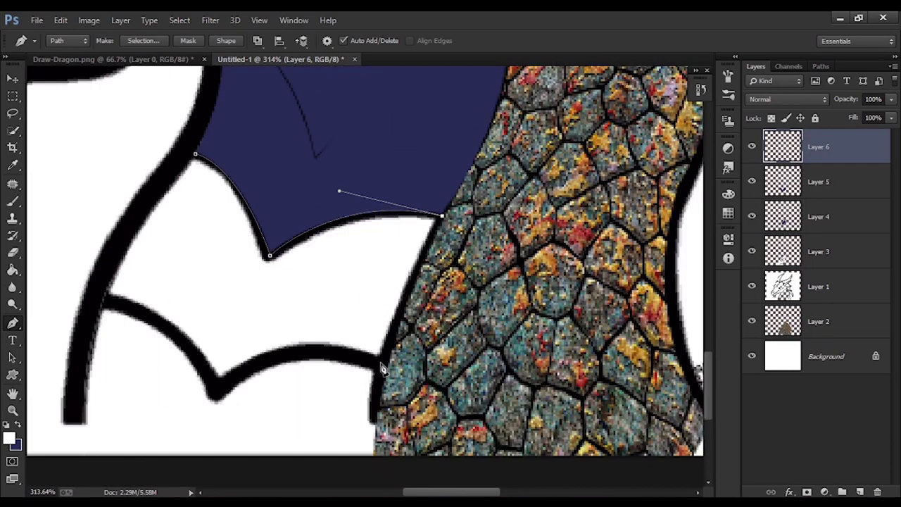
alt+click(385, 365)
drag(216, 394, 146, 459)
alt+click(216, 394)
drag(101, 305, 65, 303)
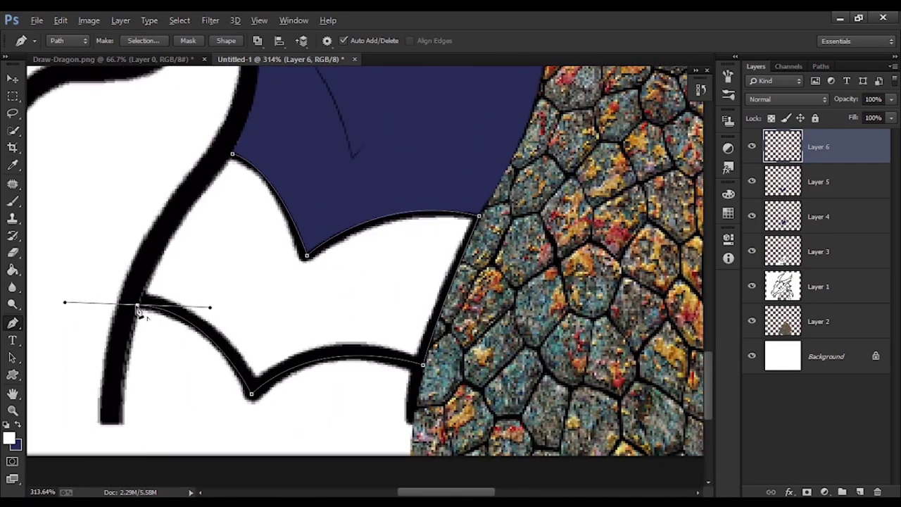
Turn the third plate's path into a selection, fill it with the dark blue and deselect.
key(ctrl+Return)
key(ctrl+BackSpace)
scroll(362, 284, down, 5)
key(ctrl+d)
On a new layer, trace the lowest throat plate with the Pen tool and fill its selection with dark blue.
scroll(380, 282, up, 5)
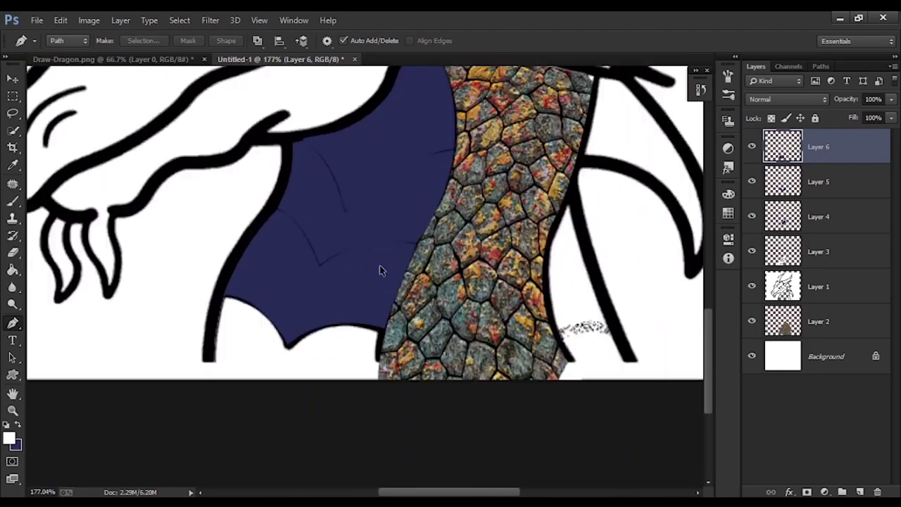
click(182, 266)
key(ctrl+shift+alt+n)
drag(281, 346, 317, 437)
drag(540, 347, 544, 357)
scroll(425, 331, down, 2)
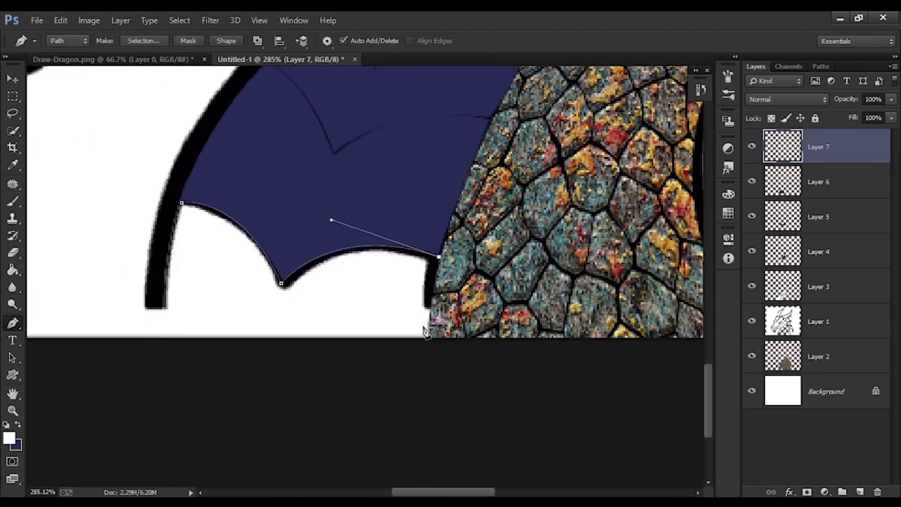
key(ctrl+Return)
key(ctrl+BackSpace)
scroll(282, 220, down, 5)
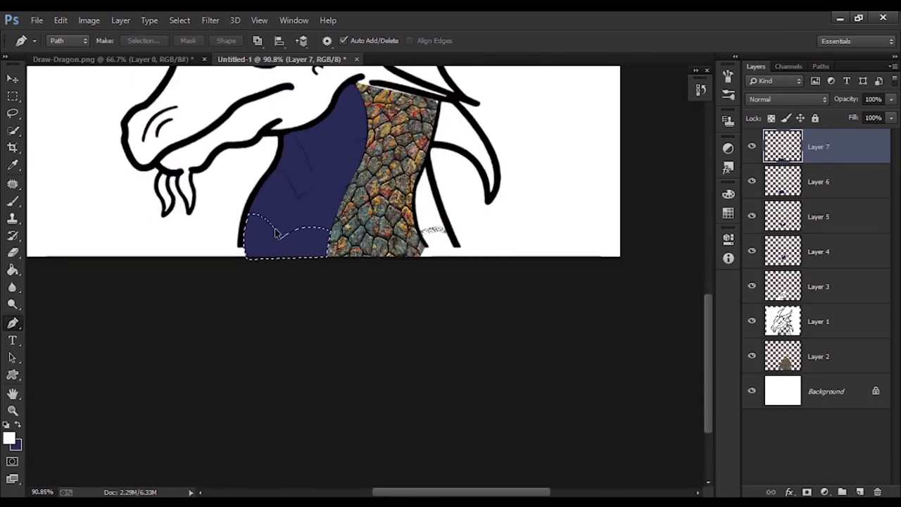
Reorder the throat plate layers so Layer 4 is on top, followed by Layers 5, 6 and 7.
drag(297, 171, 350, 411)
key(v)
click(352, 414)
scroll(354, 416, up, 2)
click(779, 154)
click(826, 248)
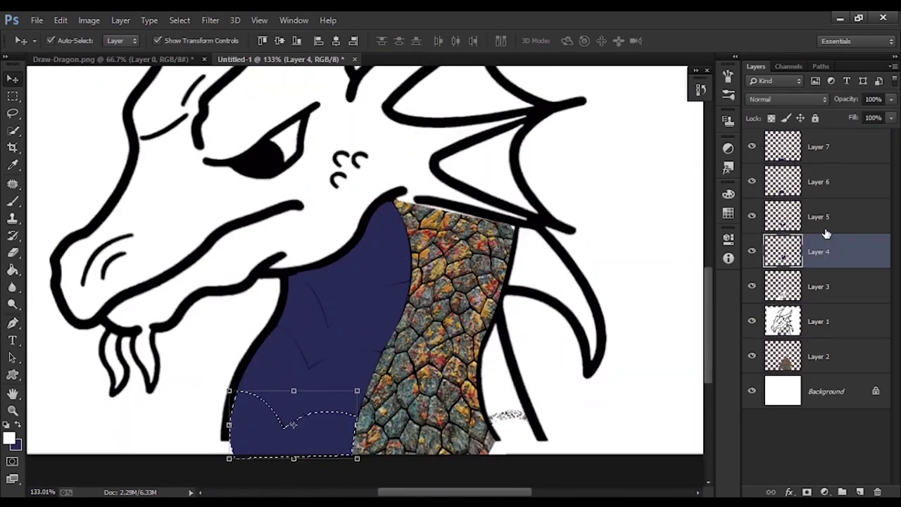
click(795, 152)
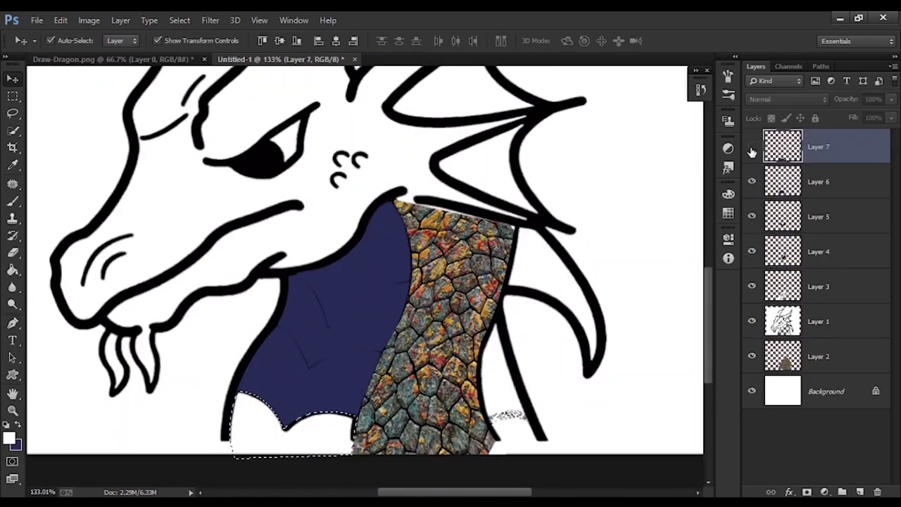
drag(828, 251, 828, 164)
click(751, 216)
click(751, 216)
drag(830, 254, 827, 200)
click(304, 271)
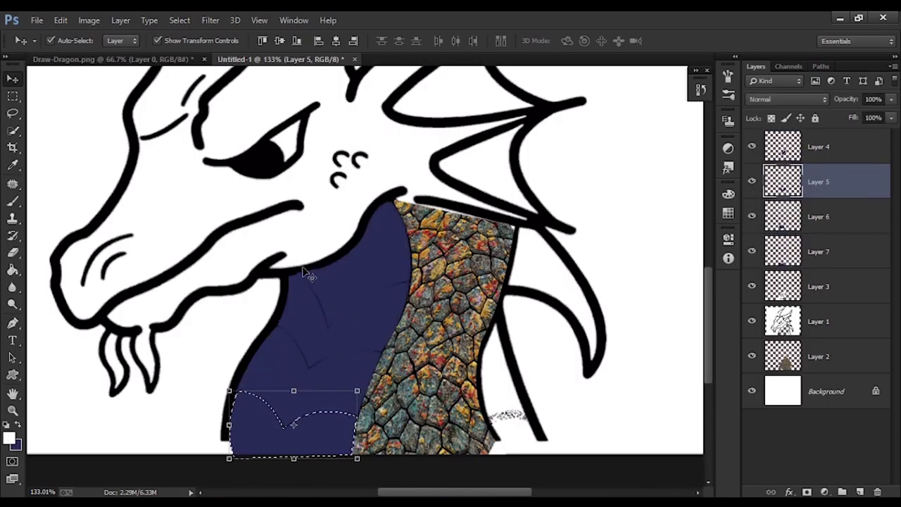
Deselect, add a new layer above Layer 5 and ready the Brush with black as the foreground colour.
key(ctrl+d)
click(275, 276)
click(13, 80)
click(414, 210)
click(13, 201)
click(860, 492)
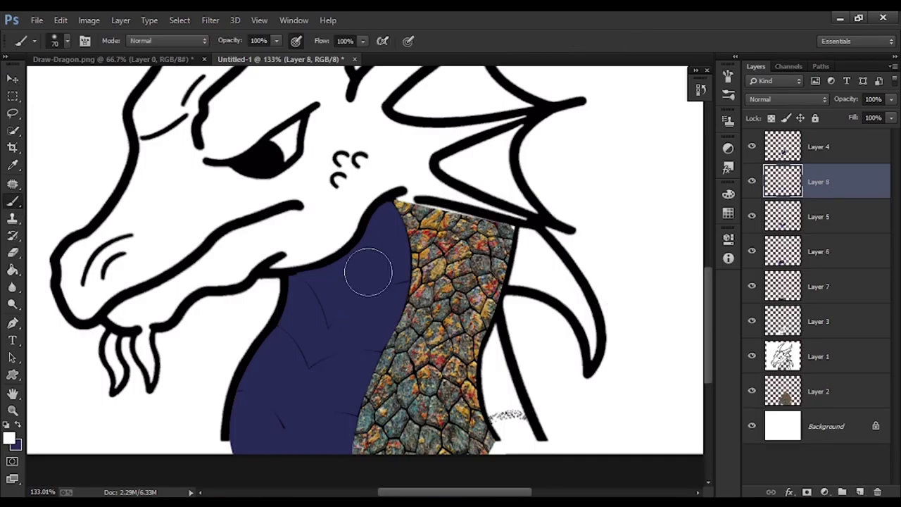
click(6, 425)
click(13, 411)
click(12, 201)
Paint a soft black shadow under the top plate at size 45, 43% opacity and 31% flow, clipped to Layer 5.
drag(304, 264, 382, 274)
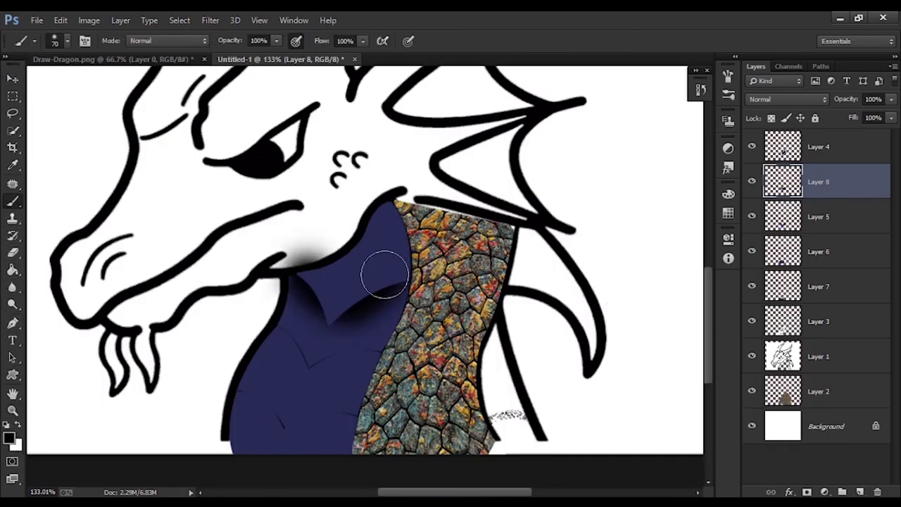
key(ctrl+z)
drag(233, 40, 196, 47)
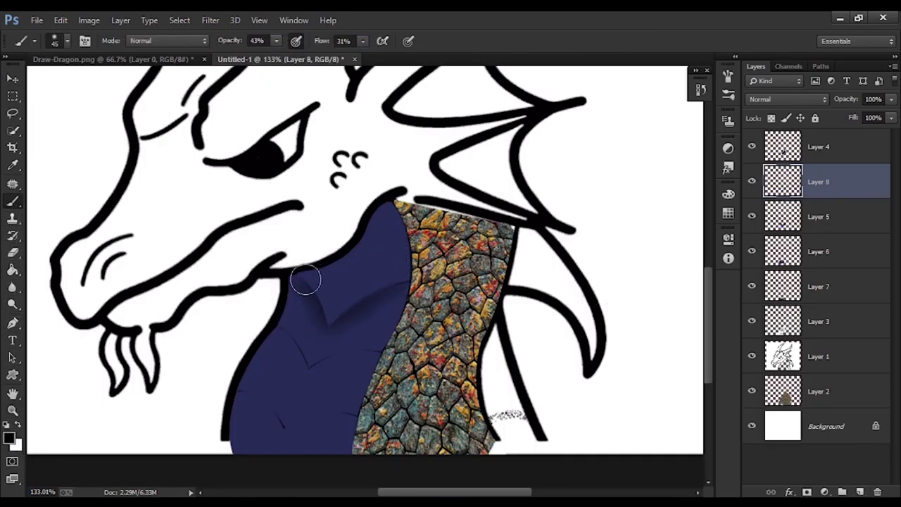
alt+click(818, 199)
click(822, 218)
click(752, 182)
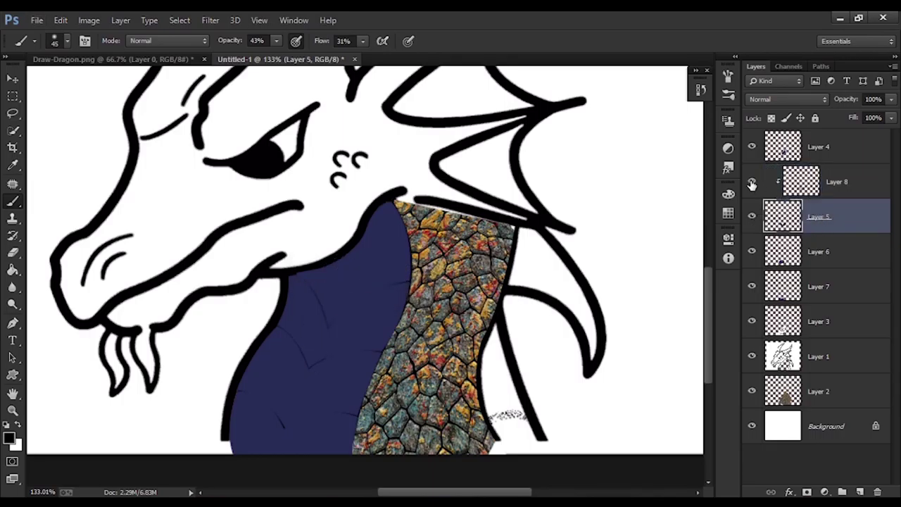
click(752, 182)
Add a new layer clipped to Layer 6 and brush a soft shadow beneath the second throat plate's edge.
click(820, 251)
click(860, 492)
alt+click(815, 269)
drag(299, 333, 310, 366)
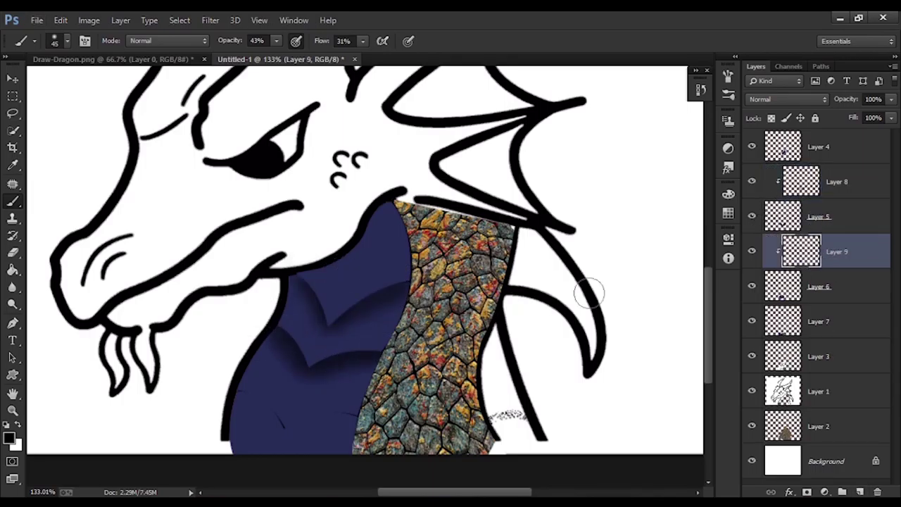
Add a new layer clipped to Layer 7 and brush a soft black shadow beneath the third throat plate's edge.
scroll(486, 334, down, 3)
key(alt+bracketleft)
key(alt+bracketleft)
key(ctrl+shift+alt+n)
key(ctrl+alt+g)
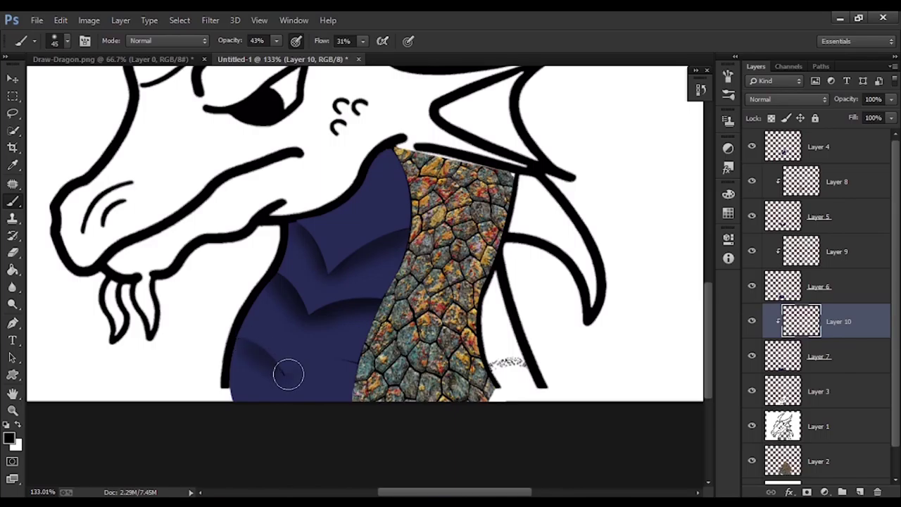
Add a new layer clipped to Layer 2 and brush soft black shading along the edges of the scaly neck.
scroll(347, 297, up, 3)
click(828, 463)
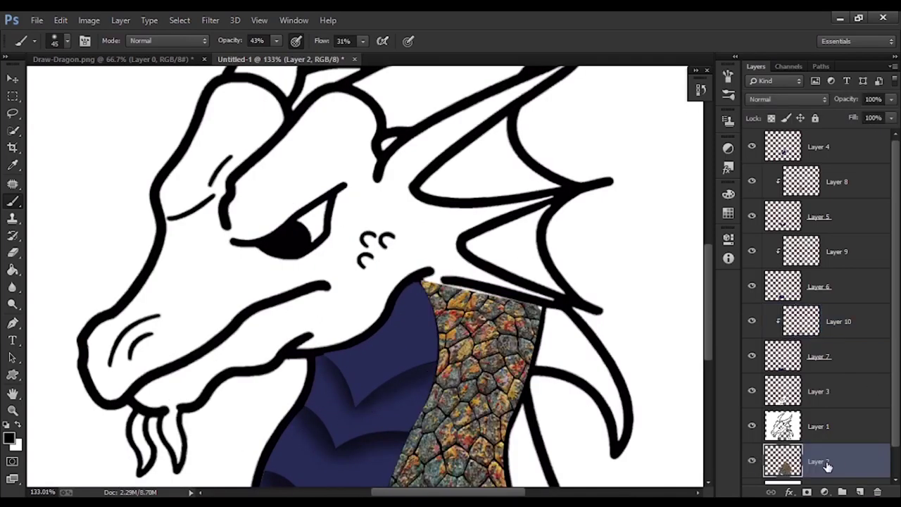
key(ctrl+minus)
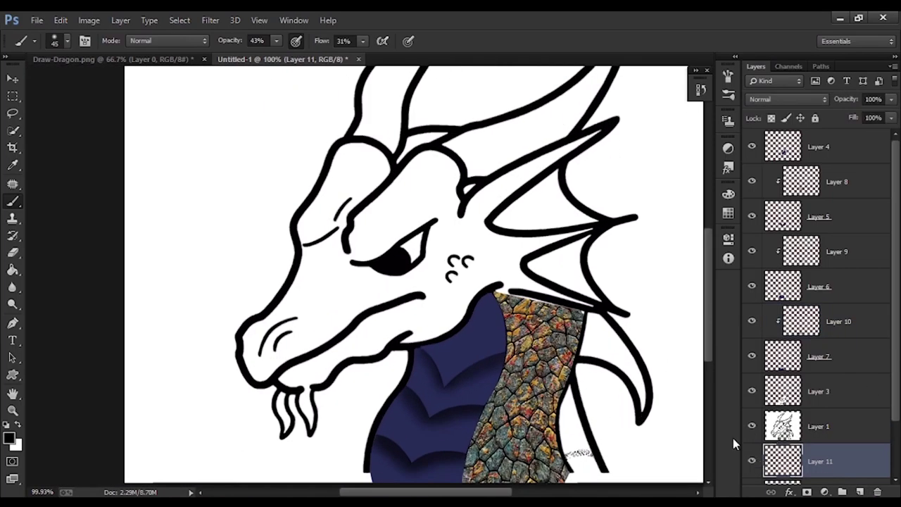
key(ctrl+alt+g)
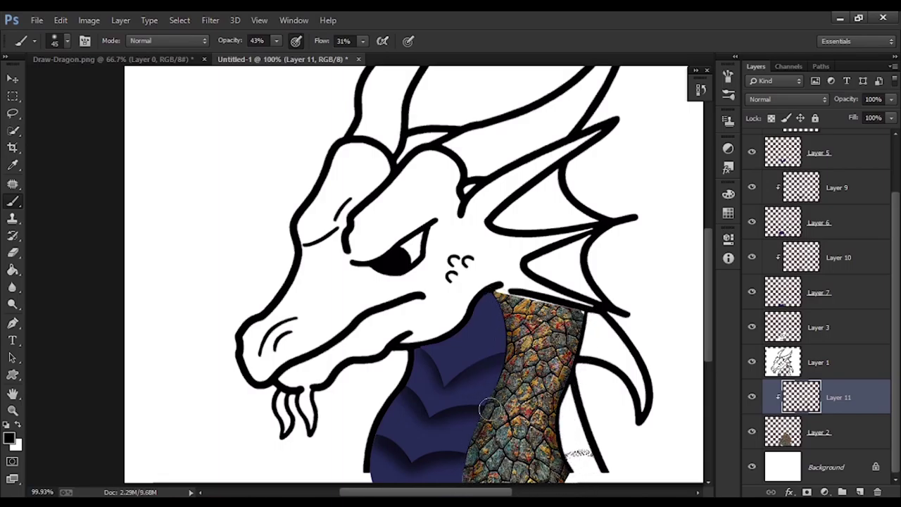
Review the clipped shadow layers of the throat plates and the neck against the drawing.
scroll(490, 409, down, 7)
scroll(420, 443, up, 11)
click(801, 258)
scroll(802, 211, up, 3)
click(802, 148)
click(801, 182)
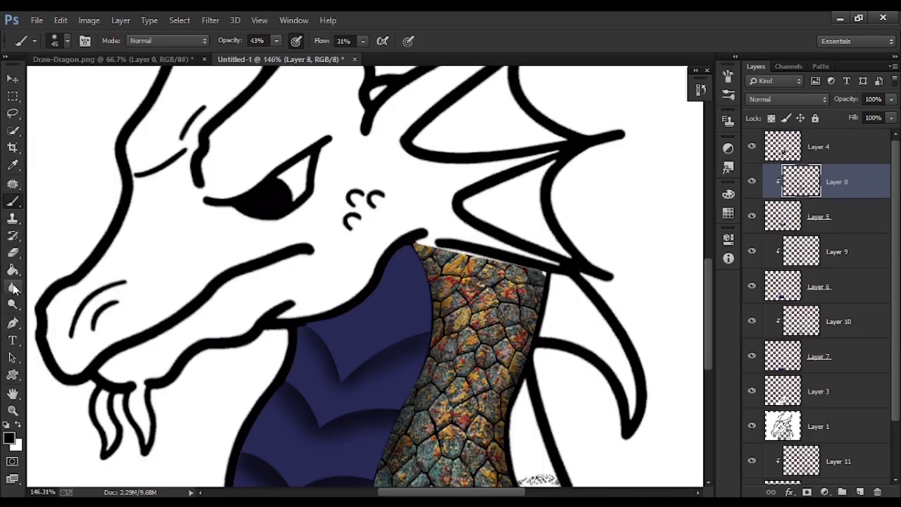
scroll(366, 302, down, 10)
scroll(416, 312, up, 11)
click(845, 462)
click(795, 283)
scroll(275, 267, down, 11)
Stretch the scaly neck texture slightly upward and check it with the Layer 1 line art hidden.
key(v)
click(414, 366)
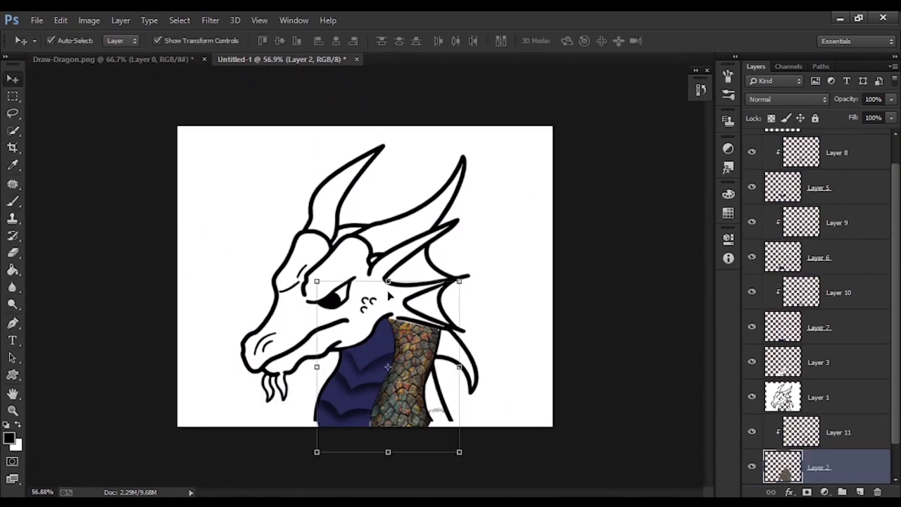
drag(388, 281, 388, 272)
drag(317, 452, 314, 456)
click(12, 79)
click(415, 214)
click(310, 366)
scroll(338, 317, up, 6)
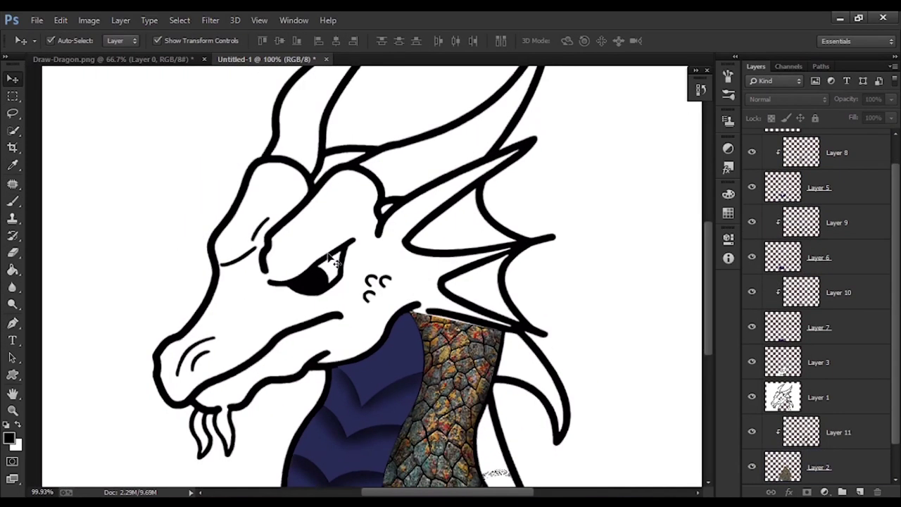
scroll(336, 262, up, 2)
scroll(352, 378, down, 4)
scroll(755, 331, down, 1)
click(752, 362)
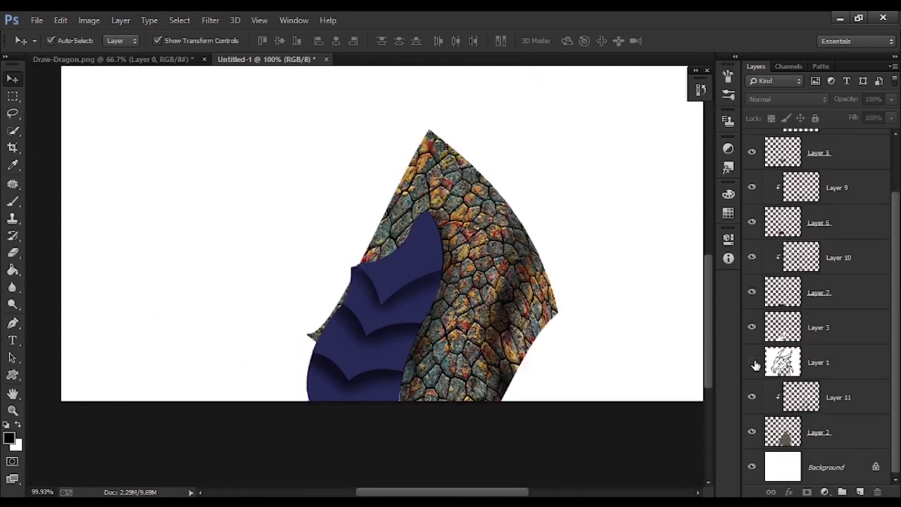
click(753, 362)
Trace the curved spike behind the neck with the Pen tool and turn the path into a selection.
click(12, 202)
key(p)
scroll(220, 352, up, 2)
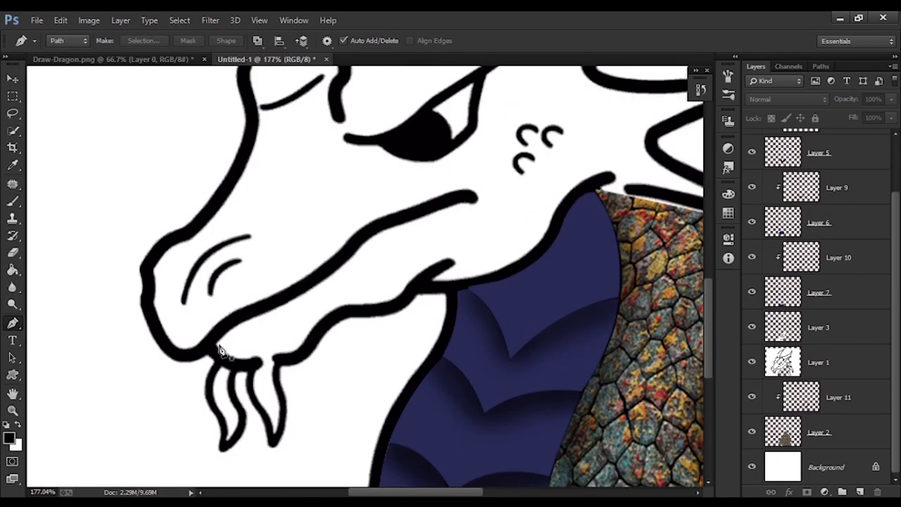
click(819, 432)
scroll(551, 331, down, 5)
scroll(368, 229, up, 4)
scroll(530, 431, down, 3)
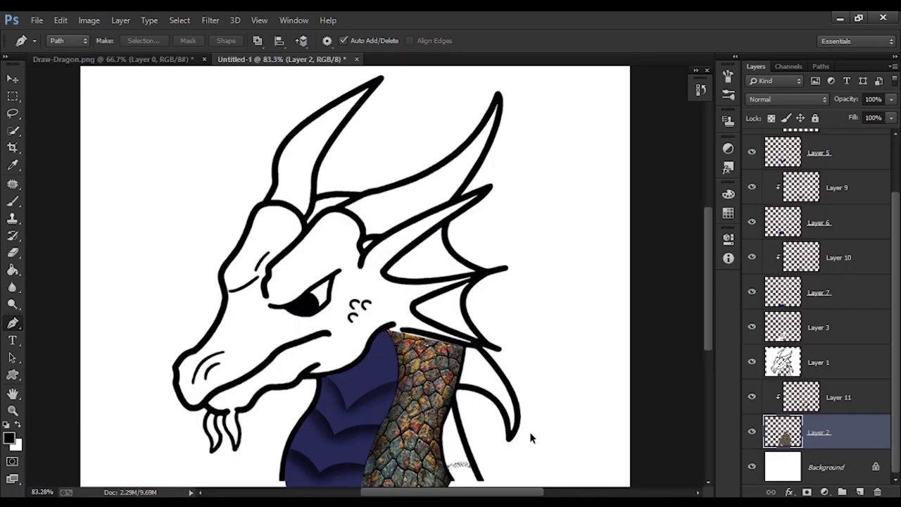
scroll(529, 435, up, 2)
drag(494, 470, 501, 340)
alt+click(499, 260)
scroll(498, 259, up, 3)
drag(456, 251, 401, 206)
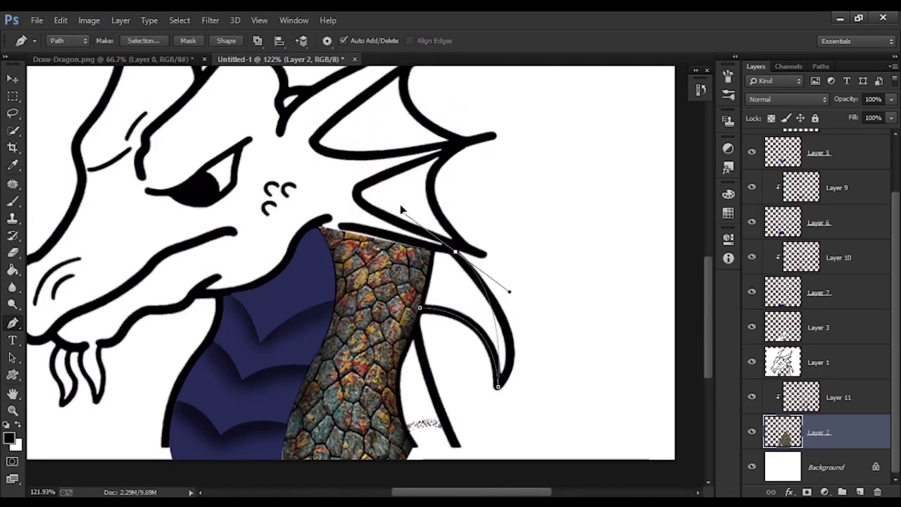
scroll(461, 259, up, 3)
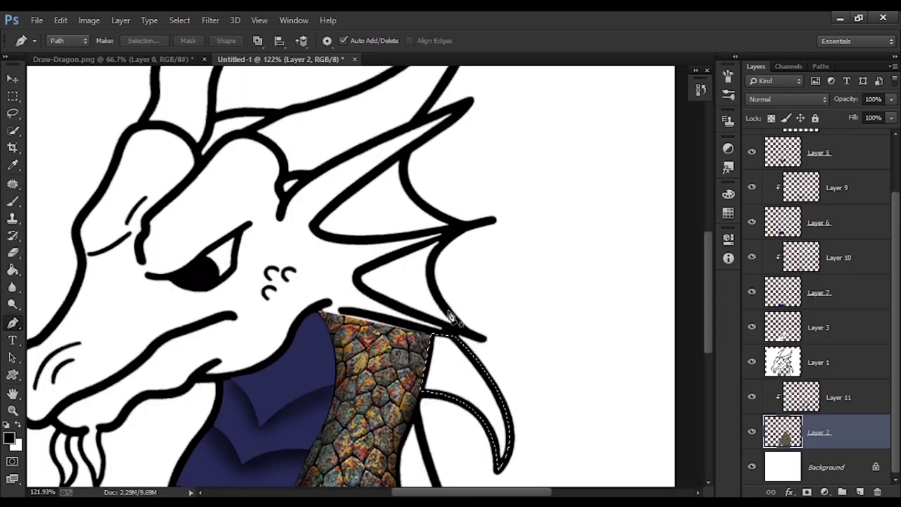
Set the foreground colour to bright blue, ready the Brush and add a new layer above Layer 11.
click(9, 438)
click(233, 338)
click(201, 271)
click(354, 258)
key(b)
key(alt+bracketright)
key(ctrl+alt+shift+n)
scroll(809, 432, down, 1)
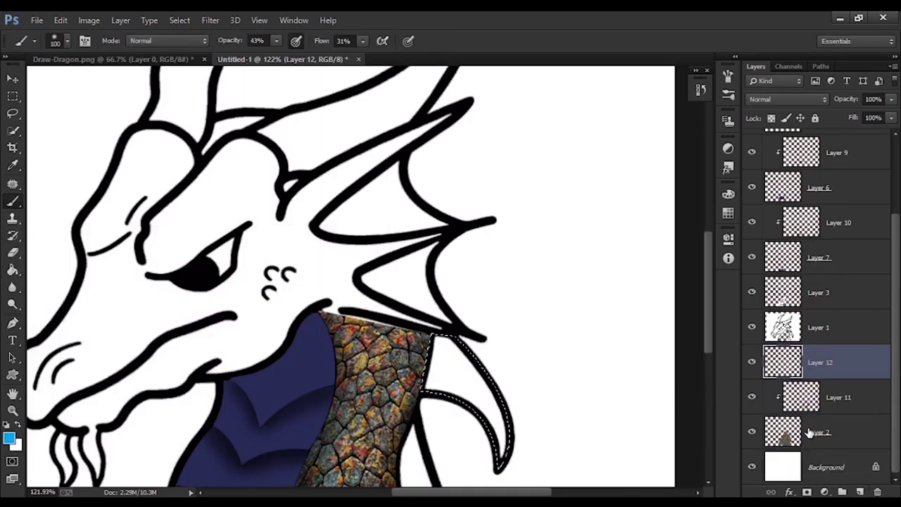
Place Layer 12 directly above Layer 2 instead, and add another new layer above Layer 1 with the spike selected.
click(809, 432)
click(753, 433)
click(751, 433)
key(ctrl+z)
click(865, 491)
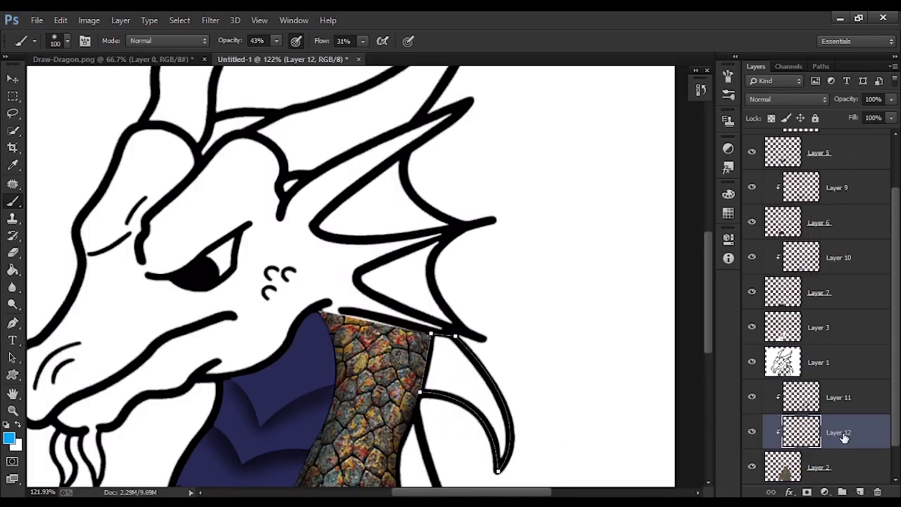
ctrl+click(466, 255)
key(ctrl+alt+shift+n)
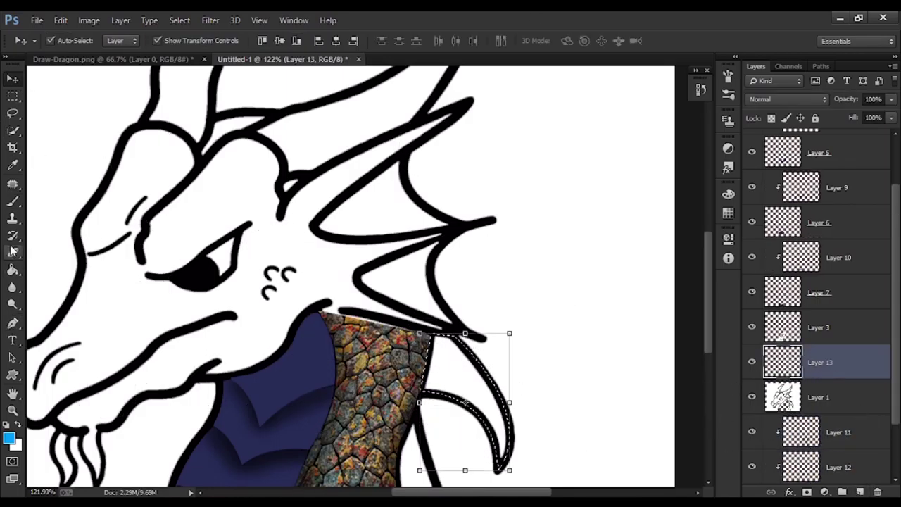
Set the brush flow to 100% and paint the selected spike solid bright blue on Layer 13.
mouse_move(457, 355)
mouse_down()
mouse_move(442, 398)
mouse_move(465, 366)
mouse_up()
drag(320, 46, 371, 45)
mouse_move(468, 436)
mouse_down()
mouse_move(441, 333)
mouse_move(472, 358)
mouse_move(516, 463)
mouse_up()
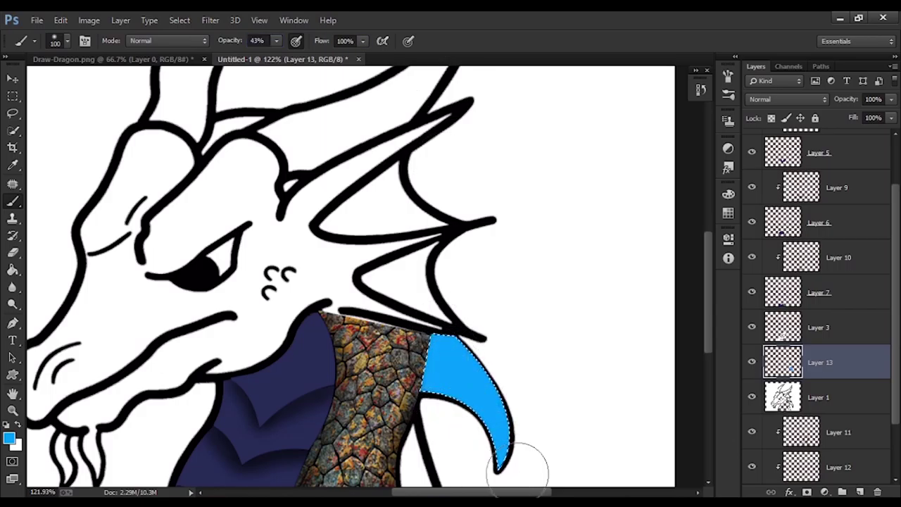
scroll(487, 331, down, 8)
scroll(487, 332, up, 4)
Deselect the spike, make Layer 13 active and check its fill with the Layer 1 line art hidden.
click(12, 78)
click(542, 414)
scroll(542, 414, up, 5)
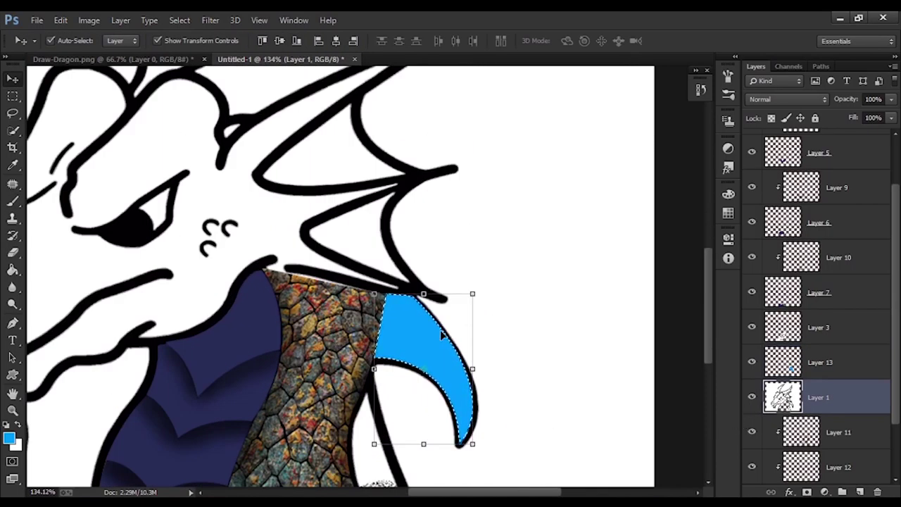
click(842, 370)
click(751, 399)
click(751, 400)
scroll(384, 352, down, 5)
scroll(387, 346, up, 9)
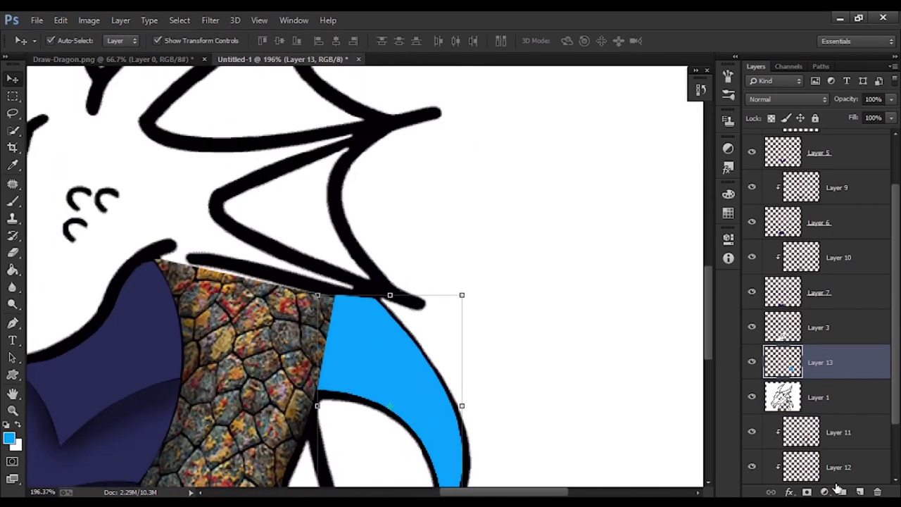
Add a new layer clipped to Layer 13 and brush black shading along the spike's inner edge at 24% opacity and 27% flow.
click(860, 492)
alt+click(829, 379)
click(13, 201)
key(d)
scroll(485, 325, down, 3)
scroll(446, 419, down, 2)
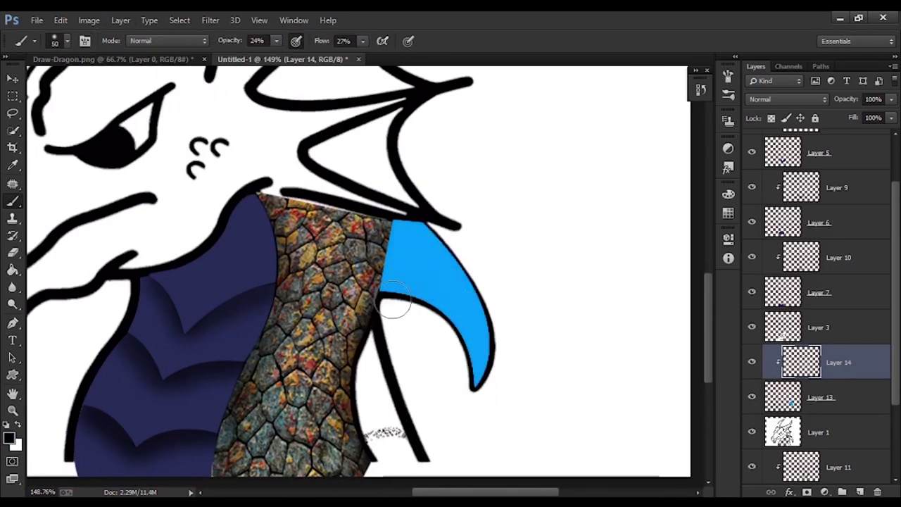
drag(395, 283, 461, 337)
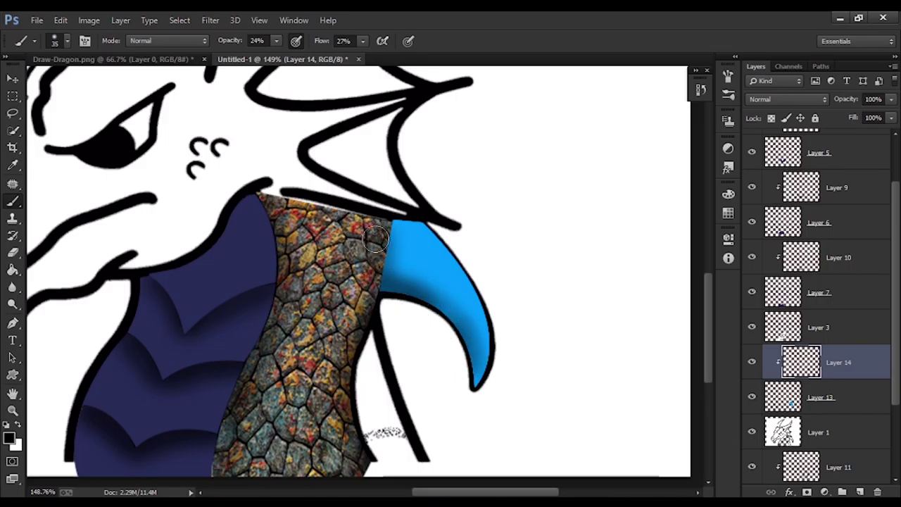
scroll(597, 412, down, 2)
scroll(422, 416, up, 2)
Sample a light blue from the spike as the foreground colour.
click(9, 438)
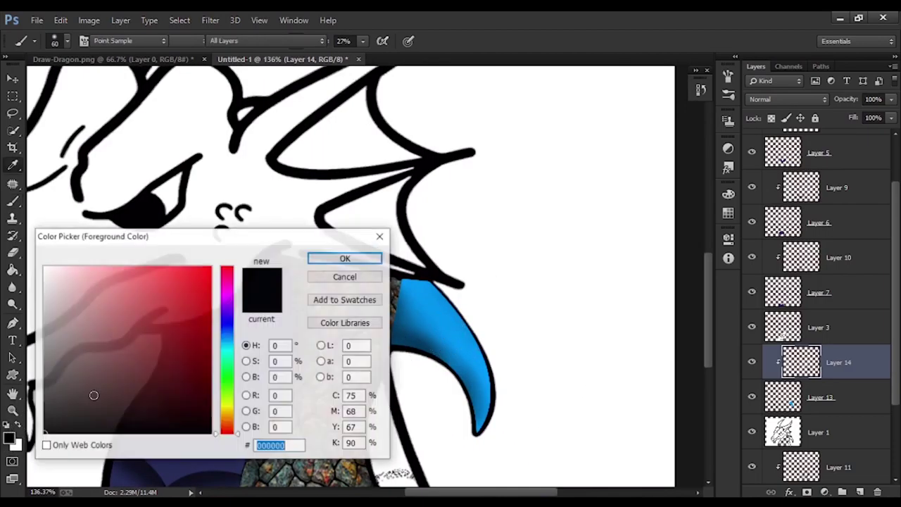
click(420, 310)
click(345, 258)
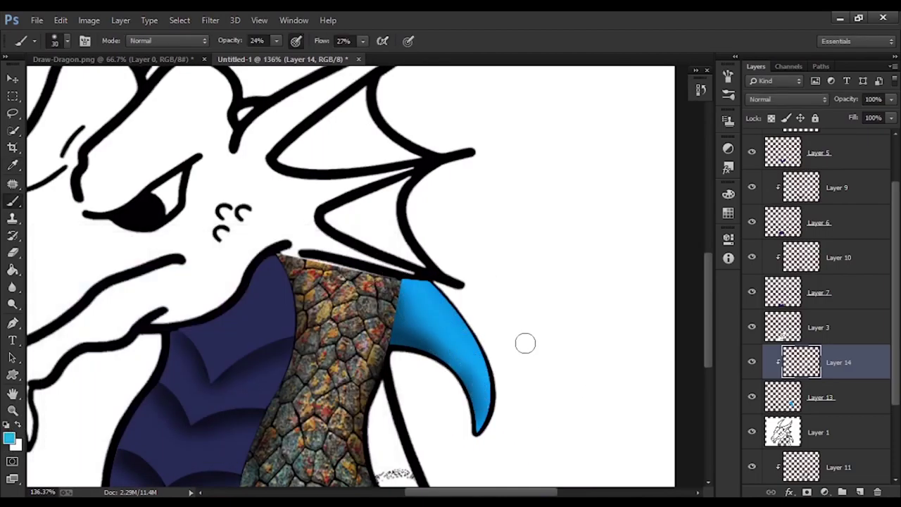
scroll(525, 343, down, 1)
Add a new layer above Layer 14 and start a Pen path along the lower edge of the head fin.
key(p)
scroll(525, 367, up, 2)
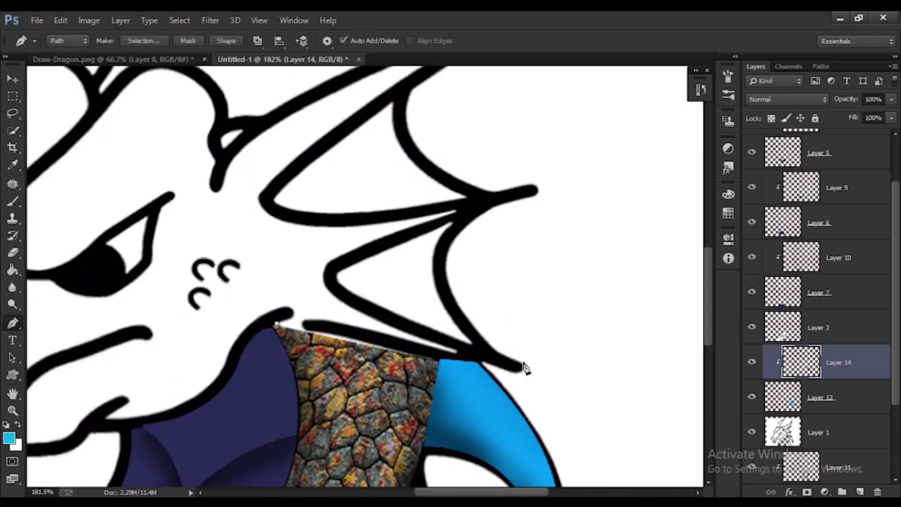
drag(636, 369, 641, 371)
key(ctrl+shift+alt+n)
drag(533, 189, 705, 168)
key(ctrl+z)
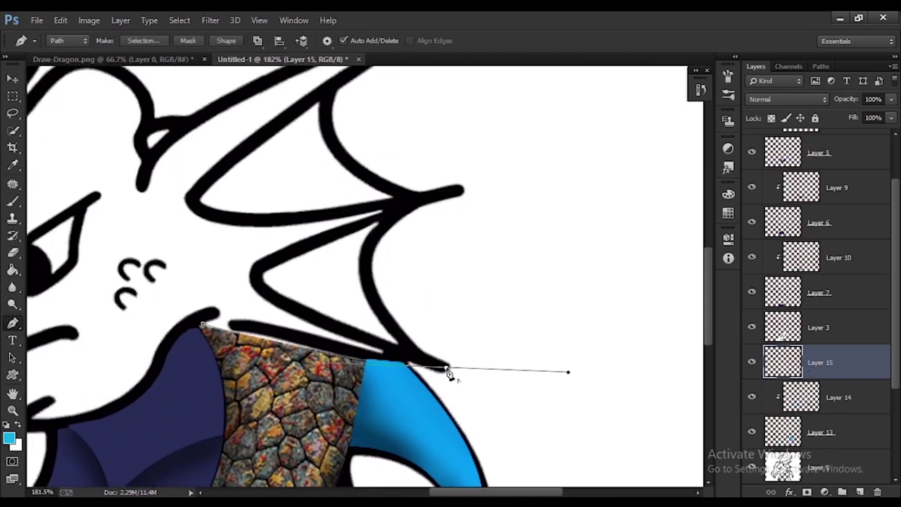
Trace the rest of the head fin's webbed outline, close the path at the jaw and convert it to a selection.
alt+click(446, 367)
drag(461, 188, 653, 126)
alt+click(461, 188)
scroll(385, 182, up, 8)
mouse_move(329, 274)
mouse_down()
mouse_move(366, 252)
mouse_move(340, 169)
mouse_up()
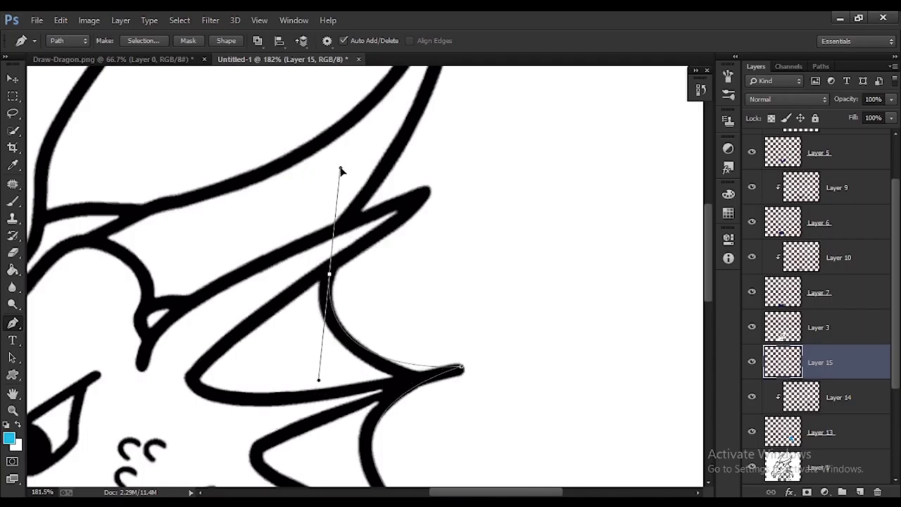
scroll(405, 350, down, 2)
drag(513, 370, 447, 430)
scroll(261, 415, down, 3)
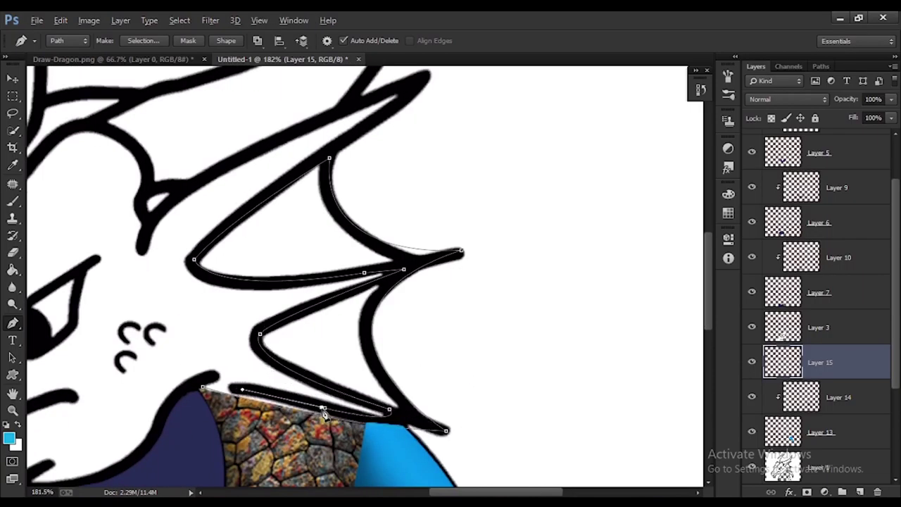
click(202, 387)
scroll(203, 388, down, 7)
scroll(452, 210, up, 4)
key(ctrl+Return)
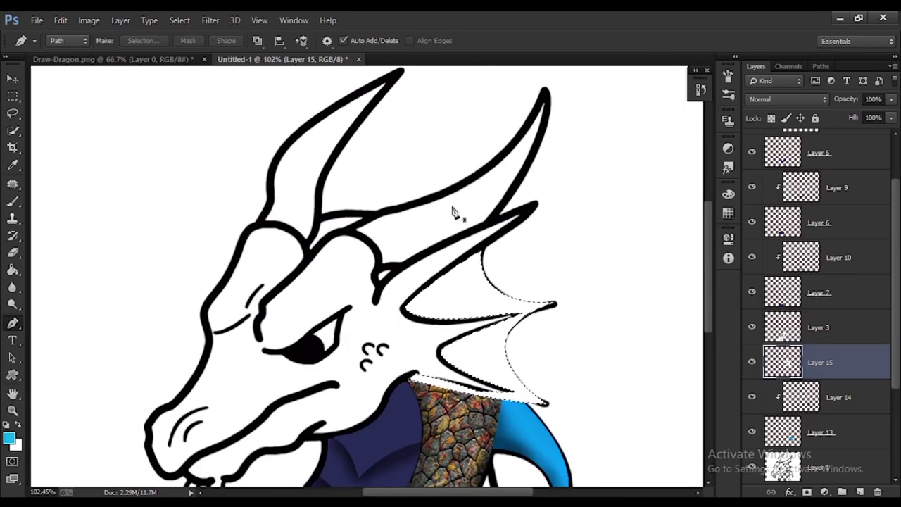
Fill the selected head fin on Layer 15 with light blue.
key(x)
key(ctrl+BackSpace)
scroll(535, 328, down, 4)
scroll(532, 327, up, 2)
scroll(832, 366, down, 1)
Cut the selected fin lines from Layer 1 onto a new layer and inspect them with Layer 15 hidden.
click(825, 363)
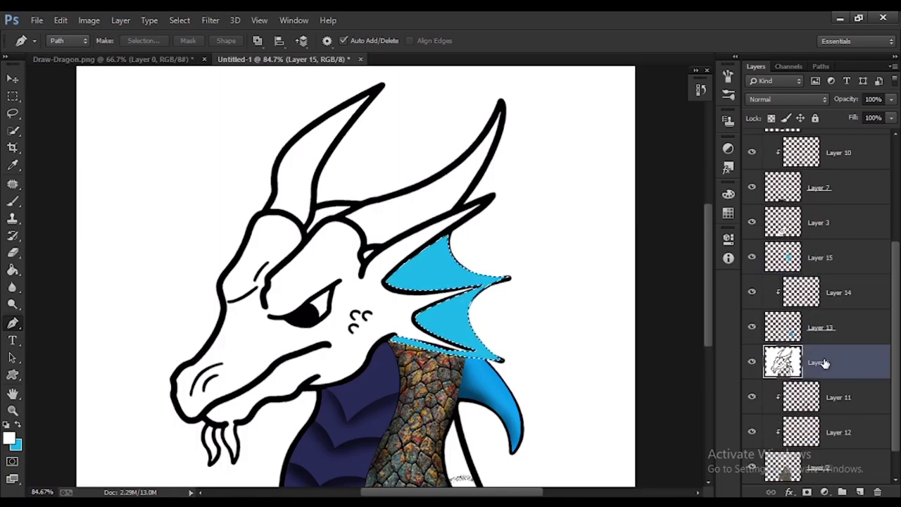
key(ctrl+shift+j)
click(753, 366)
click(753, 366)
click(754, 260)
click(753, 369)
click(752, 370)
click(752, 370)
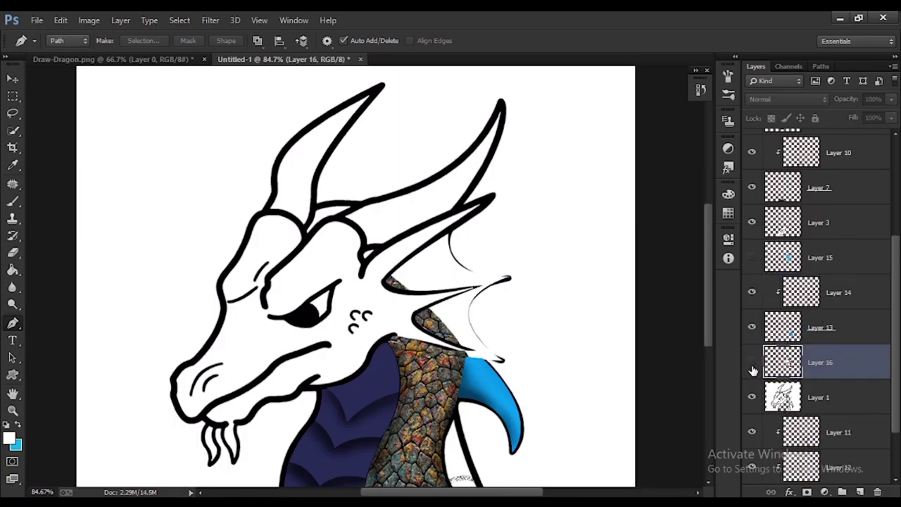
Check the cut-out fin lines with Layer 1 hidden and undo the cut.
click(752, 361)
scroll(753, 371, down, 5)
scroll(753, 380, up, 4)
click(752, 397)
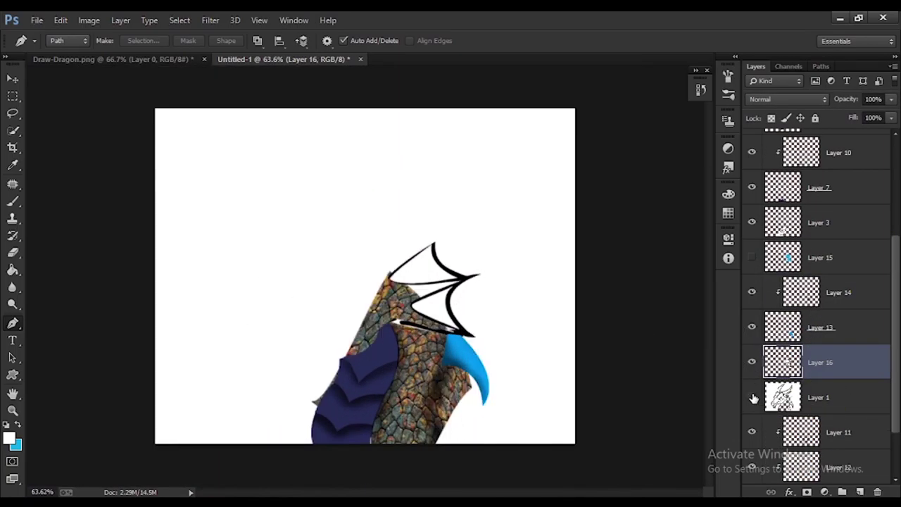
click(752, 397)
scroll(754, 399, down, 4)
scroll(418, 320, up, 4)
click(13, 79)
click(562, 296)
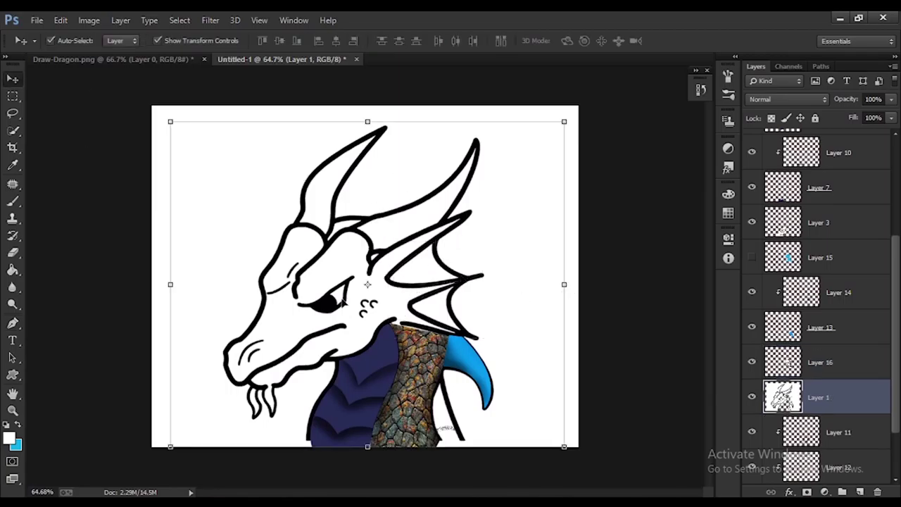
click(619, 295)
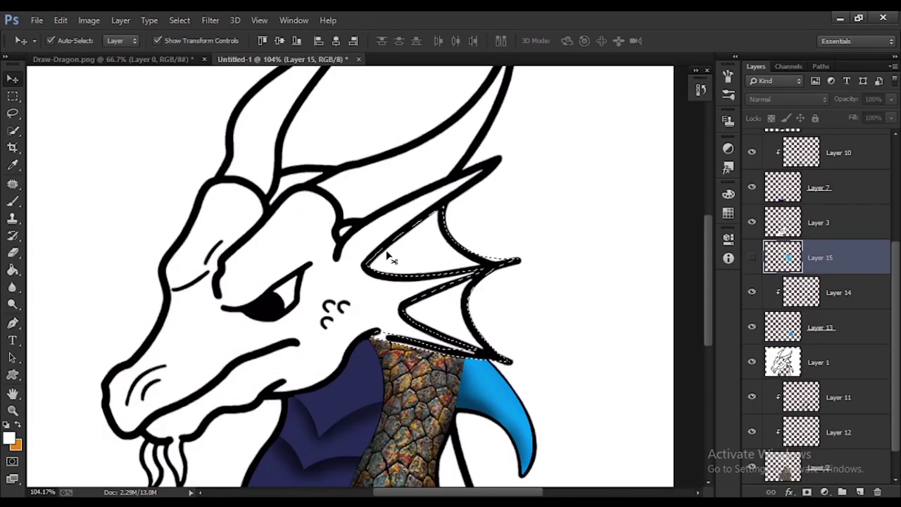
Show Layer 15 again and fill the selected head fin with orange.
click(753, 258)
key(ctrl+BackSpace)
click(254, 152)
click(513, 331)
scroll(513, 331, up, 8)
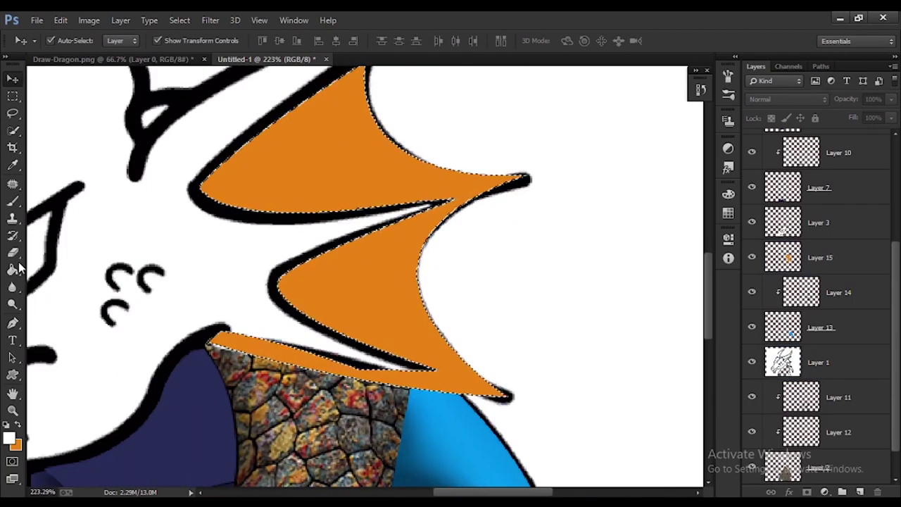
Add a new layer clipped to Layer 15 and ready the Brush with black as the foreground colour.
click(13, 201)
click(823, 258)
click(859, 492)
alt+click(823, 275)
key(d)
Shade the upper fin lobe's upper edge in soft black at 24% opacity and 27% flow, and enlarge the brush to 50 px.
mouse_move(346, 76)
mouse_down()
mouse_move(298, 86)
mouse_move(218, 203)
mouse_move(204, 205)
mouse_up()
drag(518, 267, 459, 264)
scroll(408, 266, up, 3)
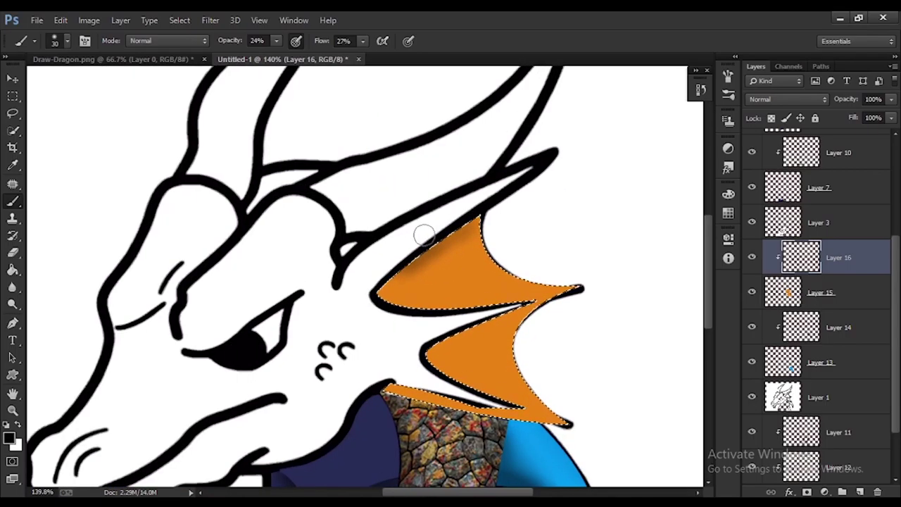
key(bracketright)
key(bracketright)
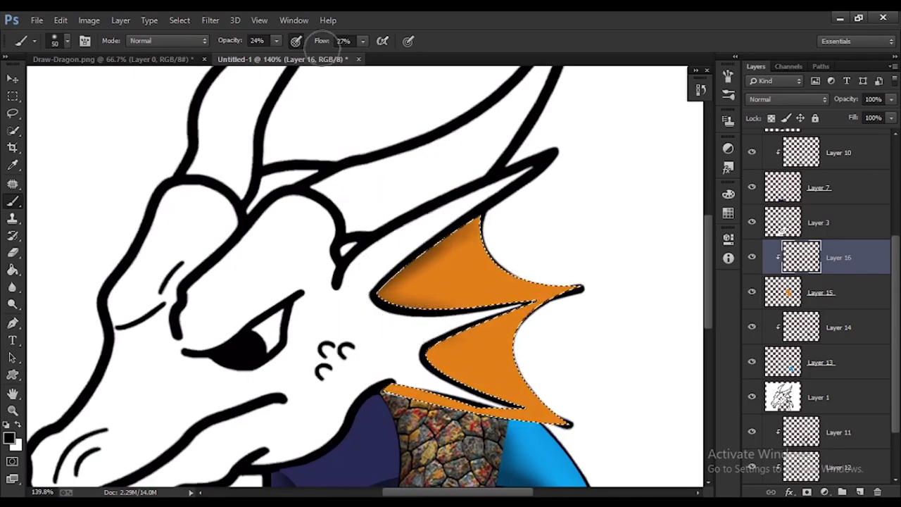
Try stronger black shading on the upper fin lobe at 63% opacity and 58% flow, and undo those strokes.
drag(322, 41, 344, 41)
drag(228, 41, 256, 44)
mouse_move(416, 234)
mouse_down()
mouse_move(425, 231)
mouse_move(365, 295)
mouse_move(538, 280)
mouse_move(578, 294)
mouse_up()
scroll(472, 295, down, 3)
key(ctrl+alt+z)
key(ctrl+alt+z)
key(ctrl+alt+z)
key(ctrl+alt+z)
key(ctrl+alt+z)
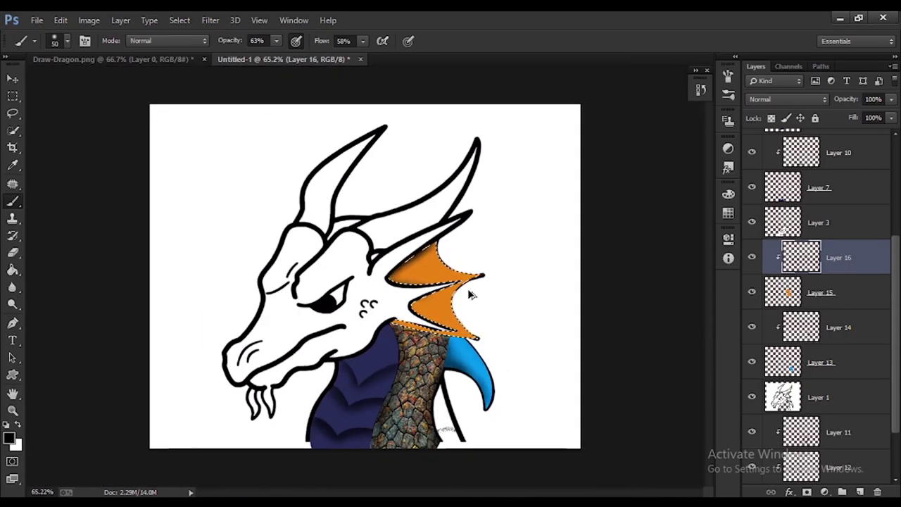
click(12, 79)
scroll(81, 131, up, 5)
key(b)
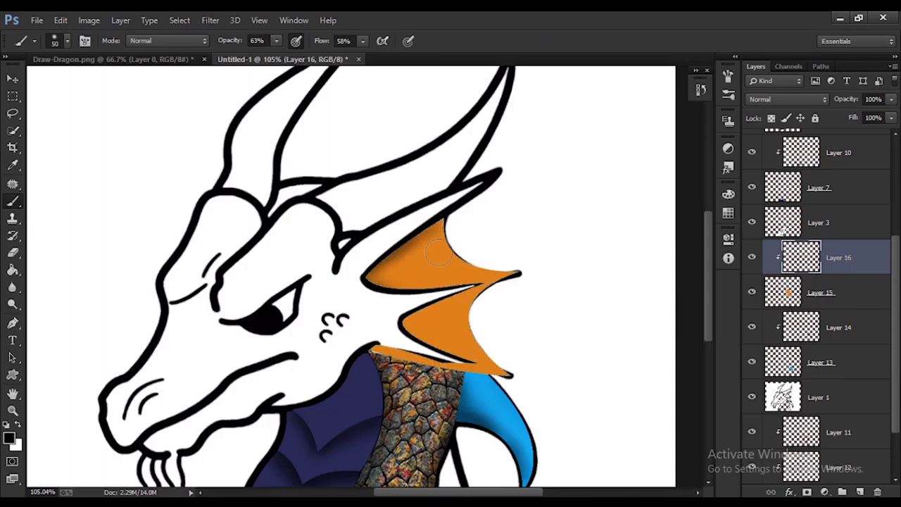
scroll(414, 236, up, 3)
key(ctrl+alt+z)
key(ctrl+alt+z)
key(ctrl+alt+z)
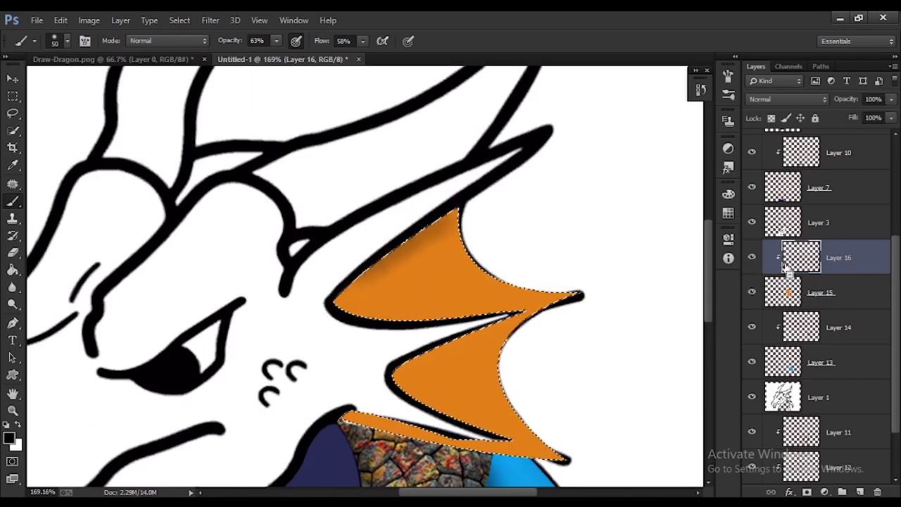
Shade the interior of the upper fin lobe in soft black with a 35 px brush at 12% opacity and 12% flow.
key(bracketleft)
key(bracketleft)
key(bracketleft)
key(bracketleft)
key(bracketleft)
drag(231, 43, 198, 44)
drag(319, 42, 287, 47)
key(bracketright)
key(bracketright)
key(bracketright)
mouse_move(433, 244)
mouse_down()
mouse_move(413, 254)
mouse_move(423, 293)
mouse_move(380, 271)
mouse_move(431, 303)
mouse_move(393, 297)
mouse_move(402, 281)
mouse_move(465, 272)
mouse_up()
scroll(426, 264, down, 6)
scroll(427, 264, up, 3)
scroll(373, 223, up, 2)
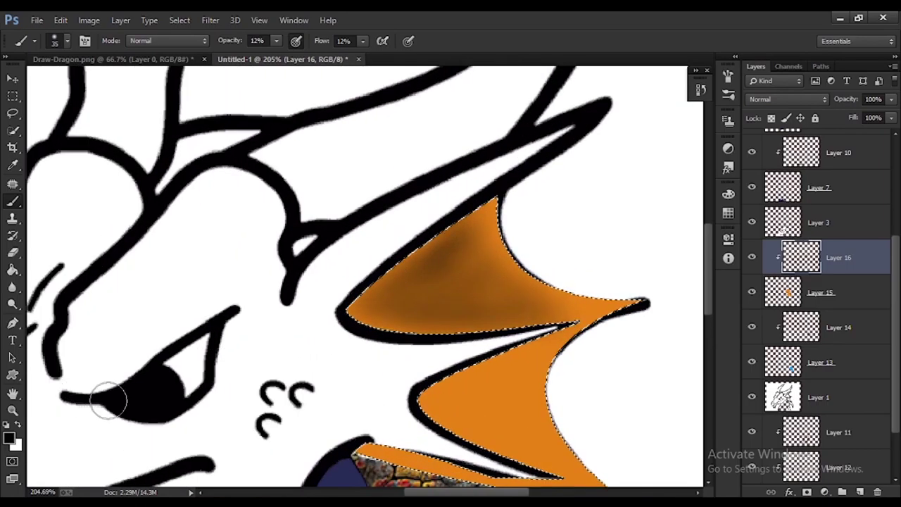
Switch the foreground colour to white and reduce the brush to 5 px.
click(18, 425)
key(bracketleft)
key(bracketleft)
key(bracketleft)
key(bracketleft)
key(bracketleft)
key(bracketleft)
key(bracketleft)
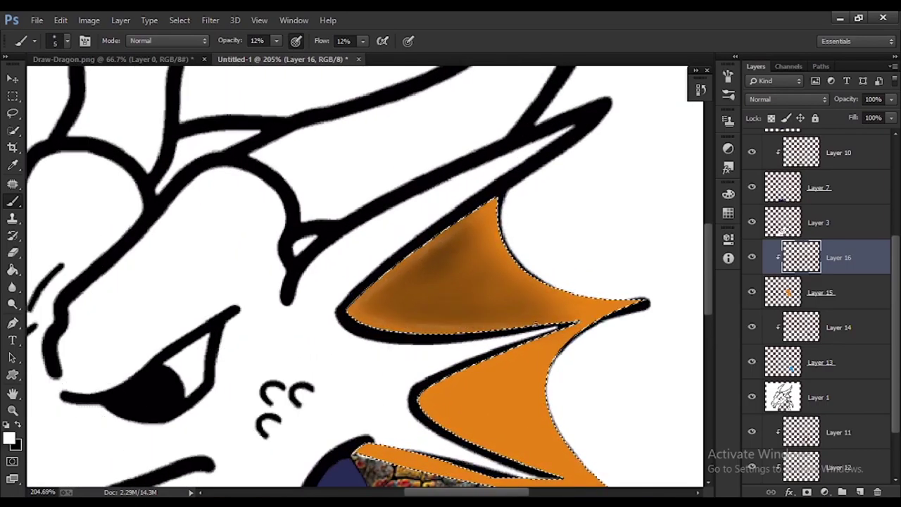
Pick red as the foreground colour and paint along the upper fin lobe's inner edges at 37% opacity and 25% flow.
scroll(473, 339, down, 2)
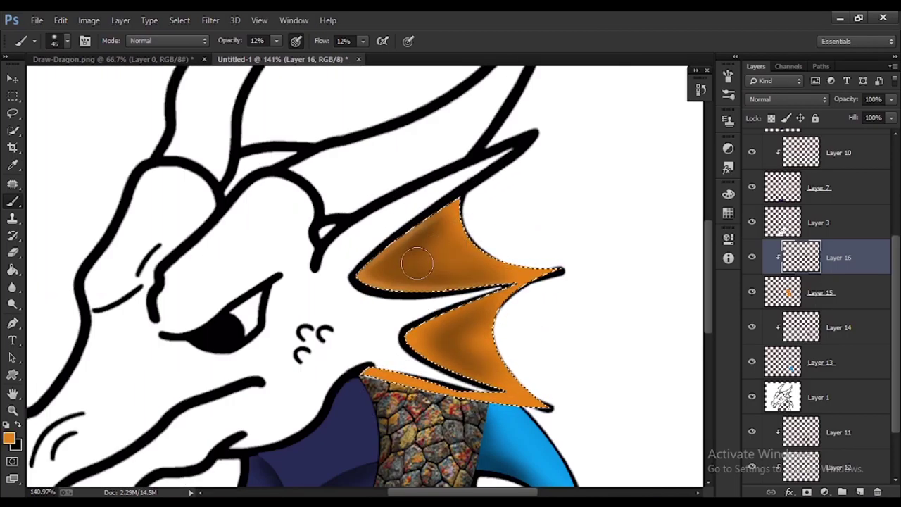
scroll(437, 299, down, 12)
scroll(407, 284, up, 15)
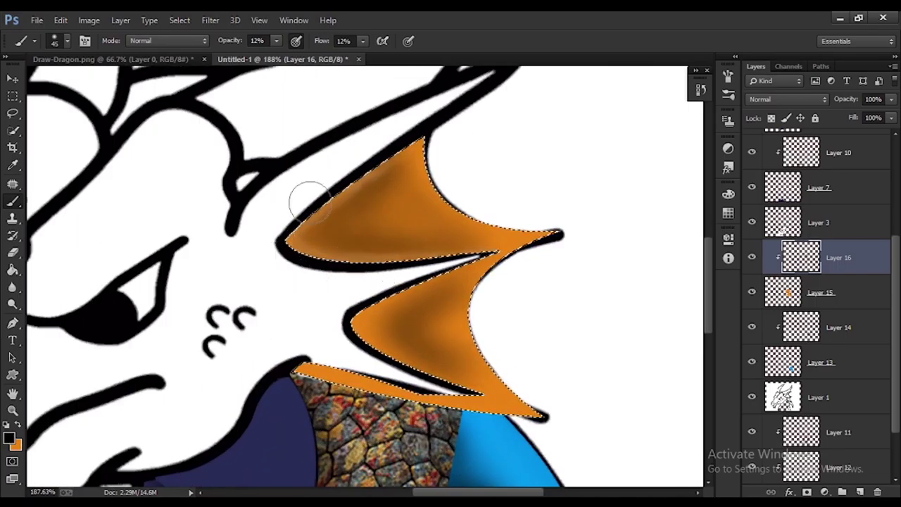
click(9, 437)
click(229, 349)
click(198, 273)
click(344, 258)
click(12, 441)
click(230, 263)
click(343, 259)
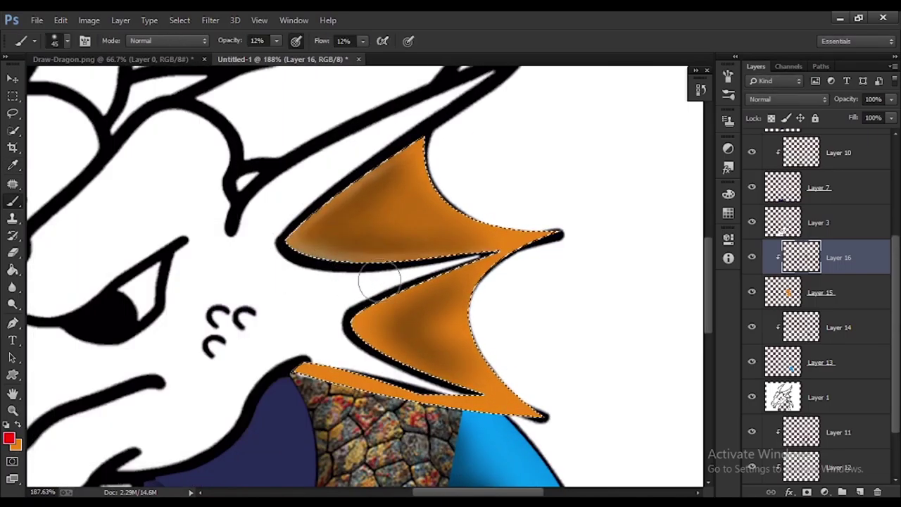
mouse_move(280, 255)
mouse_down()
mouse_move(307, 194)
mouse_move(274, 240)
mouse_up()
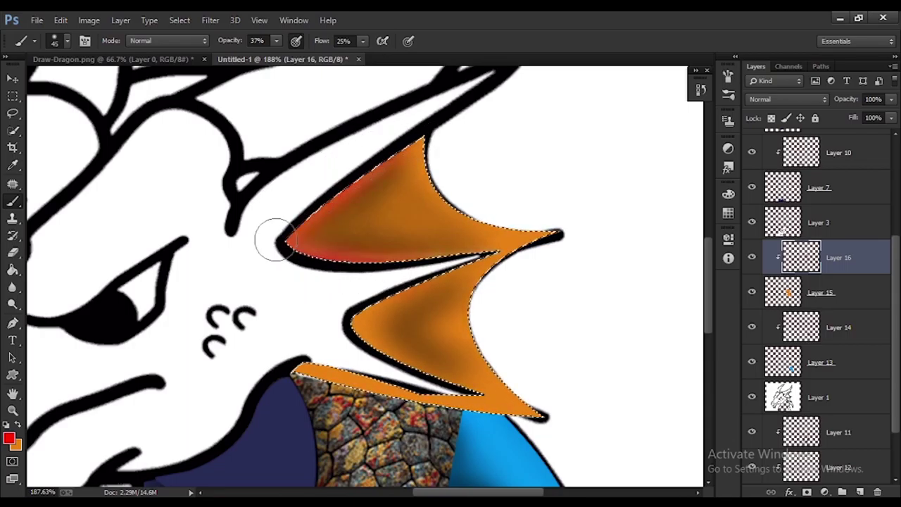
Paint soft red along the lower fin lobe's inner edges with a 40 px brush and clear the selection.
key(bracketleft)
key(bracketleft)
scroll(423, 252, up, 1)
key(bracketright)
key(bracketright)
key(bracketright)
key(bracketright)
key(bracketright)
mouse_move(381, 294)
mouse_down()
mouse_move(353, 315)
mouse_move(402, 379)
mouse_move(374, 368)
mouse_up()
scroll(484, 298, down, 8)
scroll(484, 298, up, 2)
key(ctrl+d)
scroll(483, 297, up, 2)
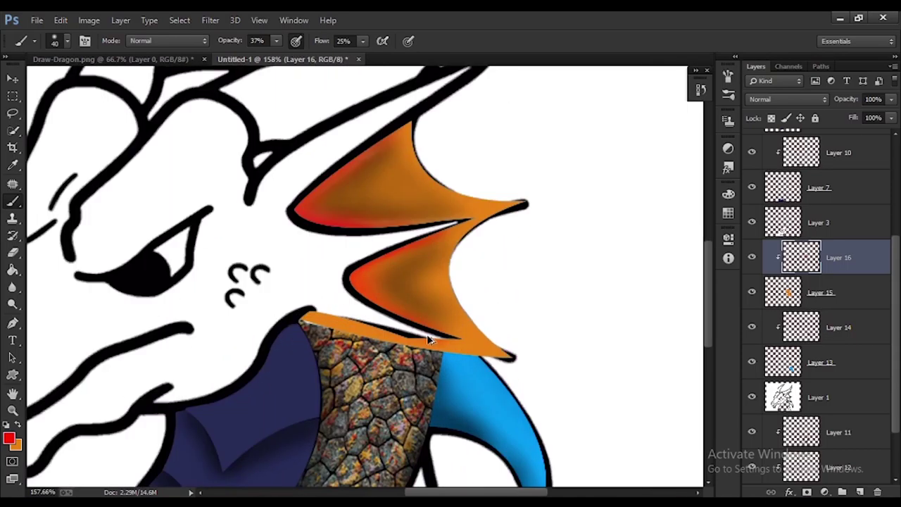
Trace a closed pen path around the long spike above the orange fin, including its base, and convert it to a selection.
scroll(364, 317, down, 4)
click(13, 323)
scroll(439, 273, up, 6)
click(275, 288)
mouse_move(561, 115)
mouse_down()
mouse_move(643, 95)
mouse_move(400, 503)
mouse_move(641, 118)
mouse_up()
alt+click(335, 233)
click(352, 225)
drag(190, 350, 86, 416)
alt+click(189, 350)
scroll(141, 359, down, 2)
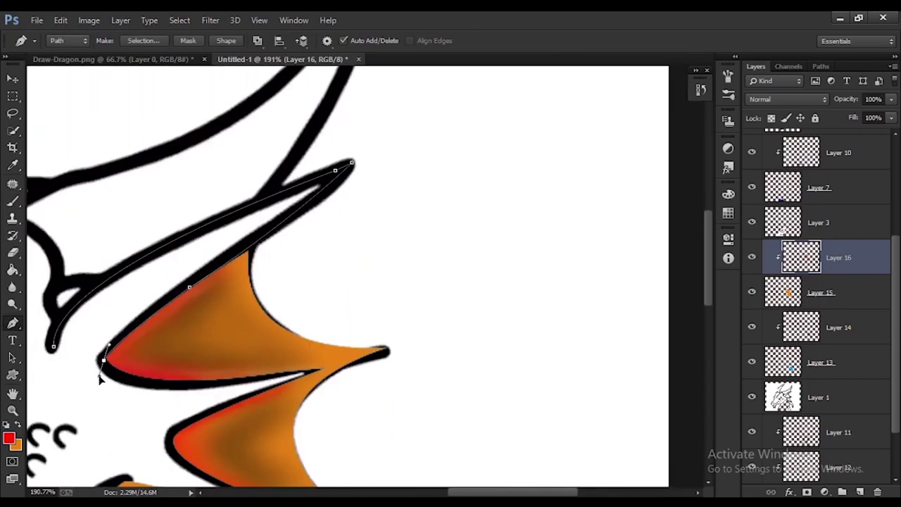
scroll(100, 379, down, 2)
drag(471, 496, 430, 497)
click(236, 309)
click(257, 295)
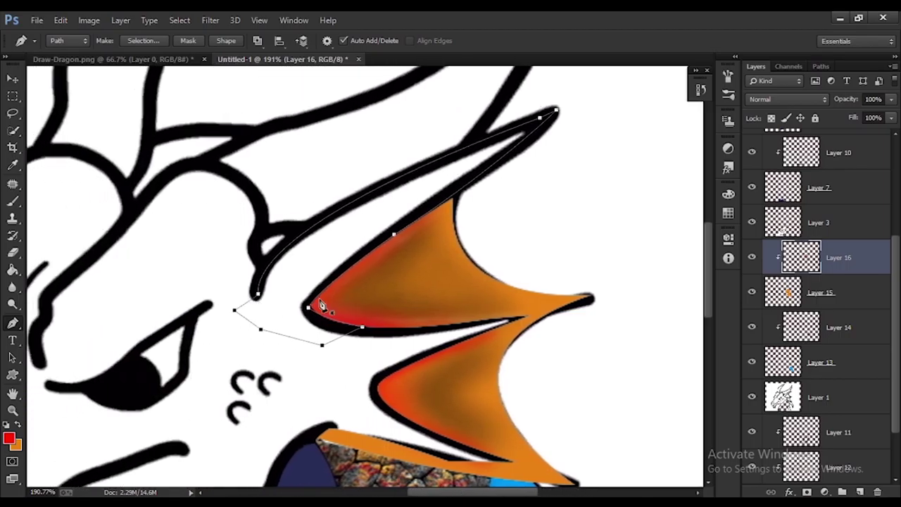
key(ctrl+Return)
Choose bright cyan and fill the selected spike with it on a new layer.
click(9, 438)
click(228, 345)
click(345, 257)
key(v)
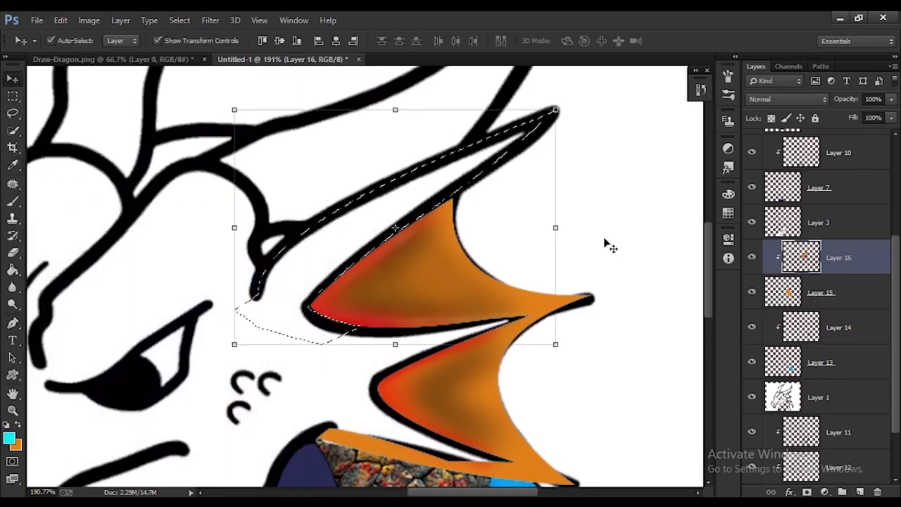
key(x)
key(ctrl+shift+alt+n)
key(ctrl+BackSpace)
key(b)
scroll(435, 274, down, 6)
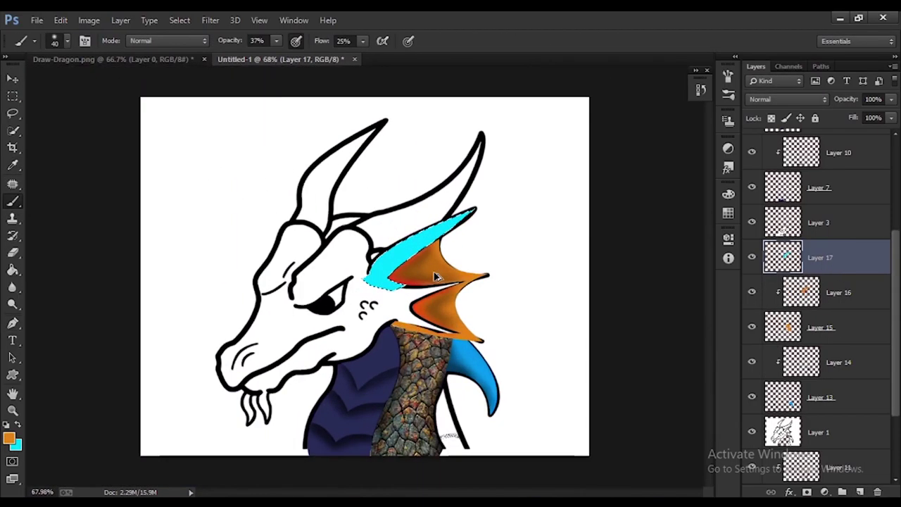
Try adding layer masks to Layer 16 and Layer 15, undoing each attempt.
scroll(434, 274, up, 4)
click(783, 296)
click(806, 492)
key(ctrl+z)
click(799, 331)
click(806, 492)
key(ctrl+z)
click(793, 335)
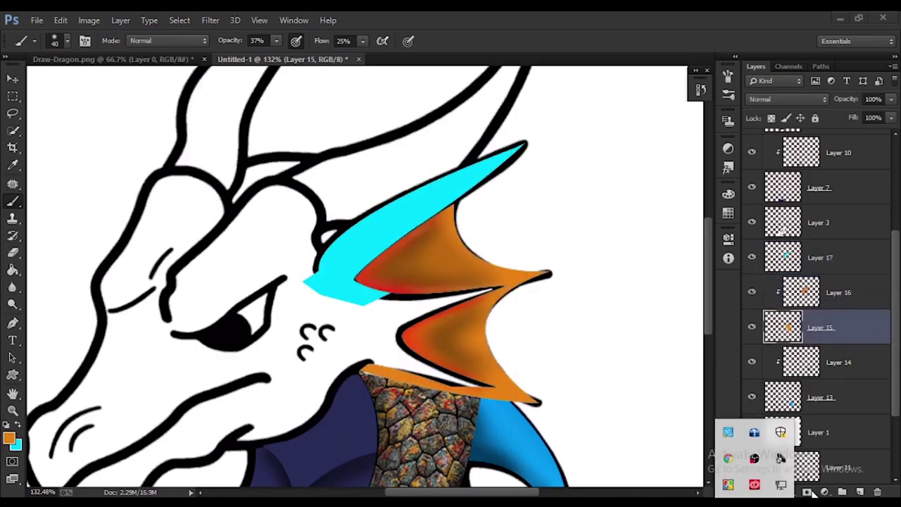
click(807, 492)
key(ctrl+z)
alt+click(807, 492)
key(ctrl+z)
Add a layer mask to Layer 15 and hide the orange strip above the scaly neck, painting at 96% opacity and 100% flow.
click(795, 333)
alt+click(806, 492)
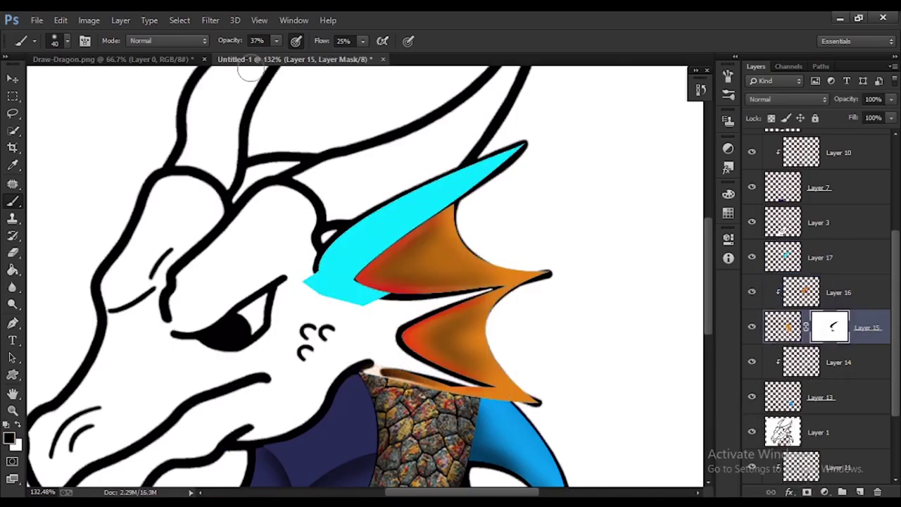
drag(230, 41, 271, 41)
drag(322, 41, 376, 41)
drag(369, 371, 457, 395)
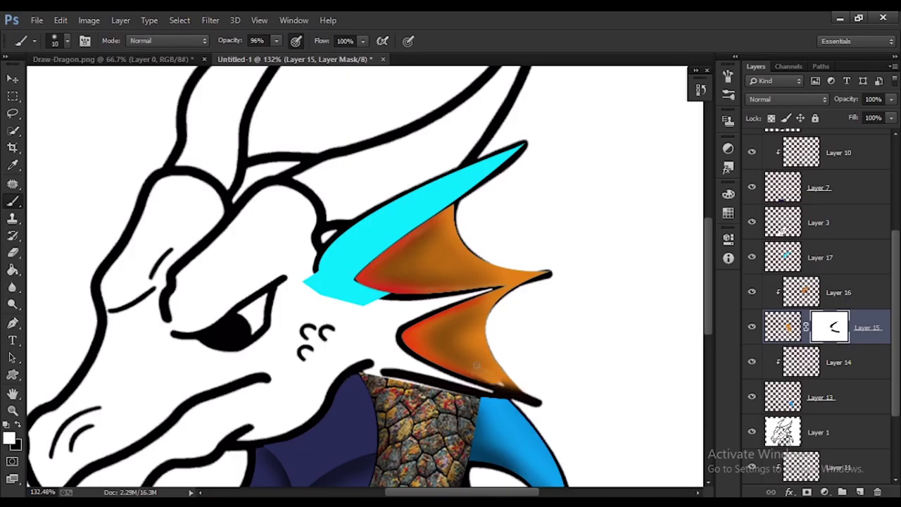
scroll(439, 301, down, 4)
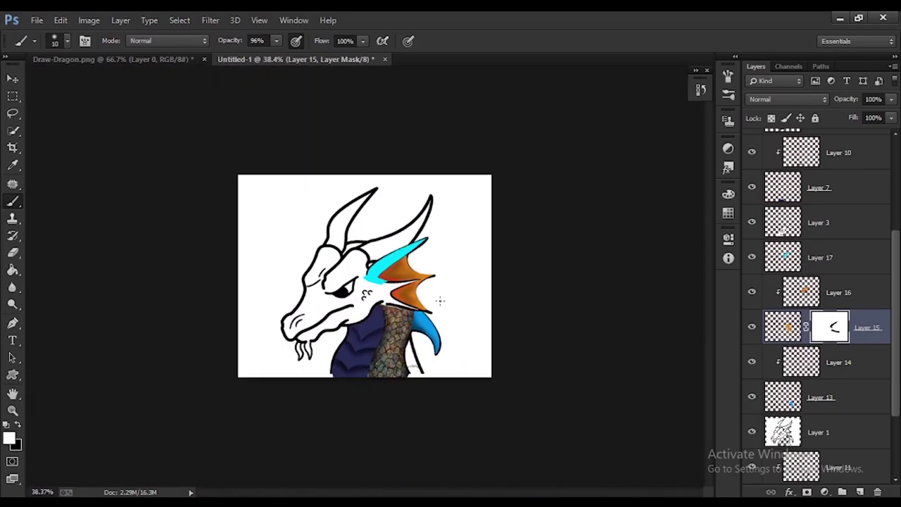
scroll(405, 271, up, 4)
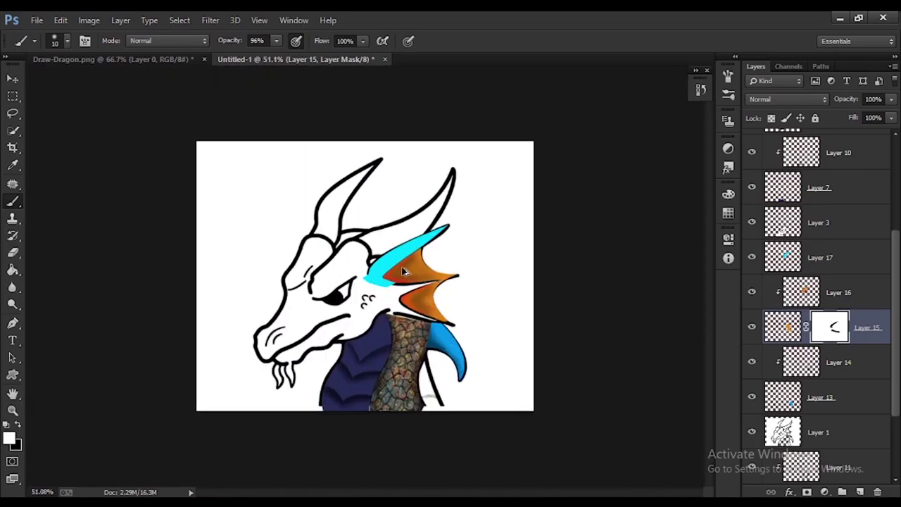
Add a layer clipped to Layer 17 and shade the cyan spike's lower edge in black at 60 px, 62% opacity and 44% flow.
click(796, 265)
click(860, 492)
alt+click(838, 275)
key(bracketright)
key(bracketright)
key(bracketright)
key(bracketright)
key(bracketright)
mouse_move(507, 202)
mouse_down()
mouse_move(433, 268)
mouse_move(394, 318)
mouse_up()
key(Return)
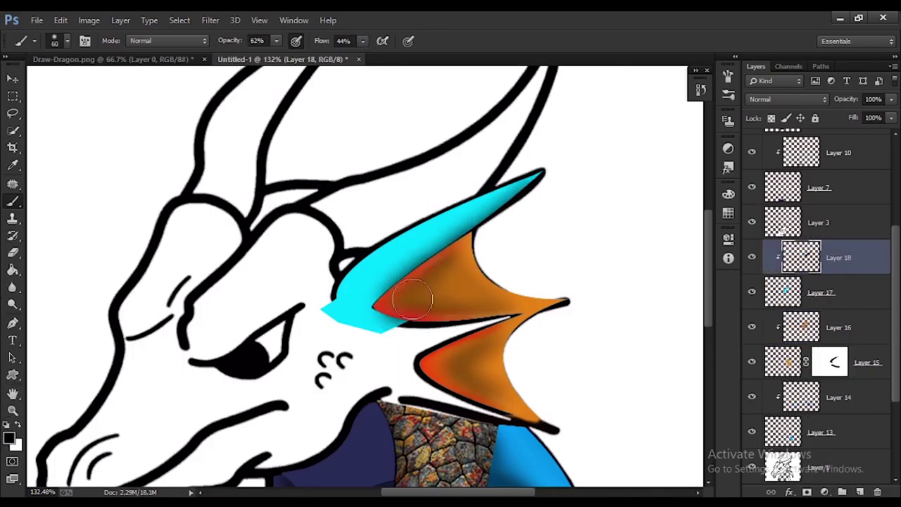
drag(559, 173, 386, 321)
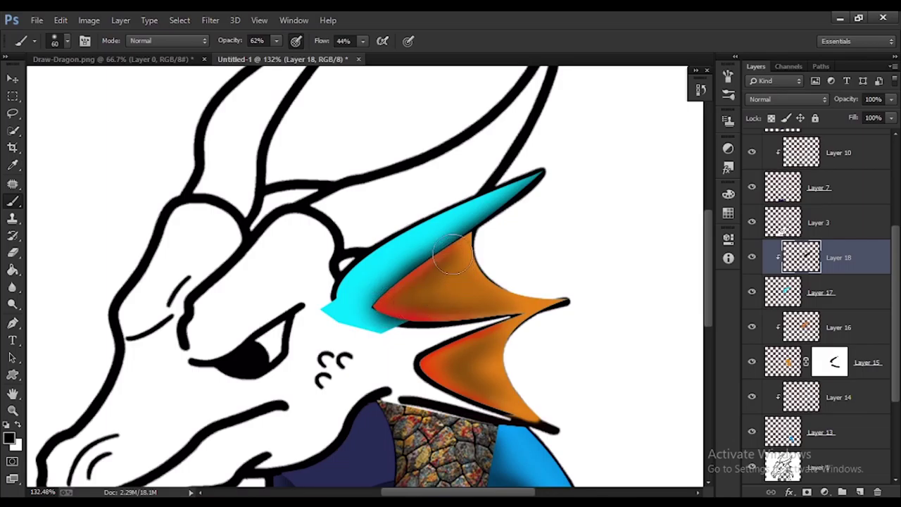
scroll(402, 301, down, 1)
Add a layer mask to Layer 17 and fade out the angular base of the cyan spike with a black brush.
click(837, 292)
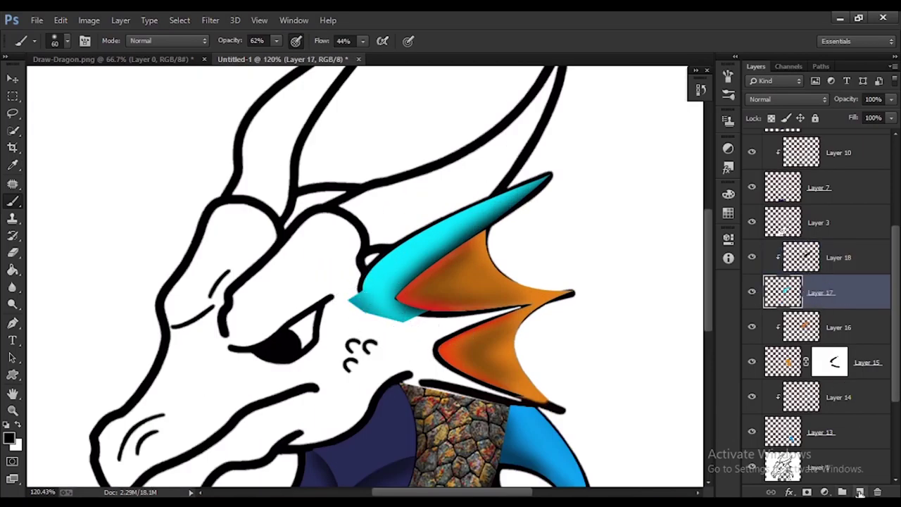
click(807, 492)
key(x)
drag(368, 307, 350, 329)
key(ctrl+z)
click(66, 41)
click(81, 152)
key(Return)
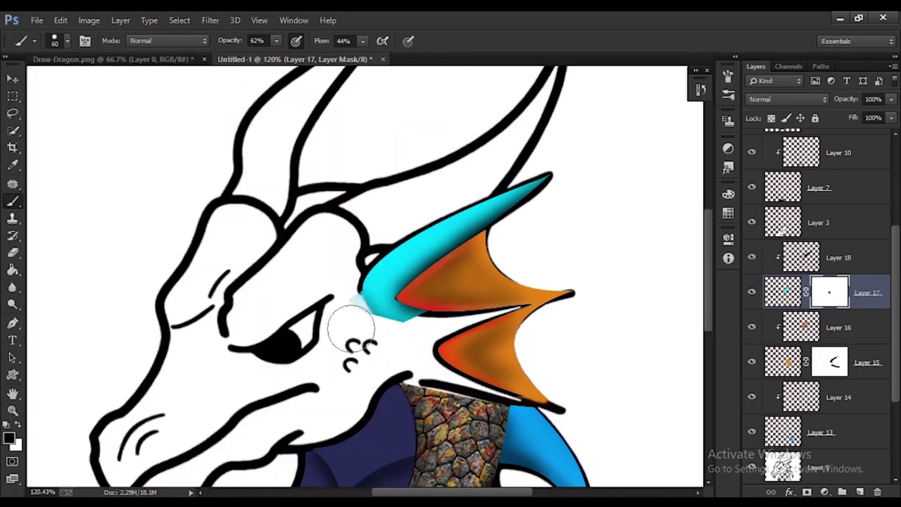
scroll(345, 294, down, 12)
scroll(382, 271, up, 16)
scroll(382, 266, down, 12)
click(752, 292)
click(752, 291)
Trace the dragon's head outline with the Pen tool, leaving out the eye, and turn the path into a selection on Layer 1.
key(p)
scroll(331, 273, up, 2)
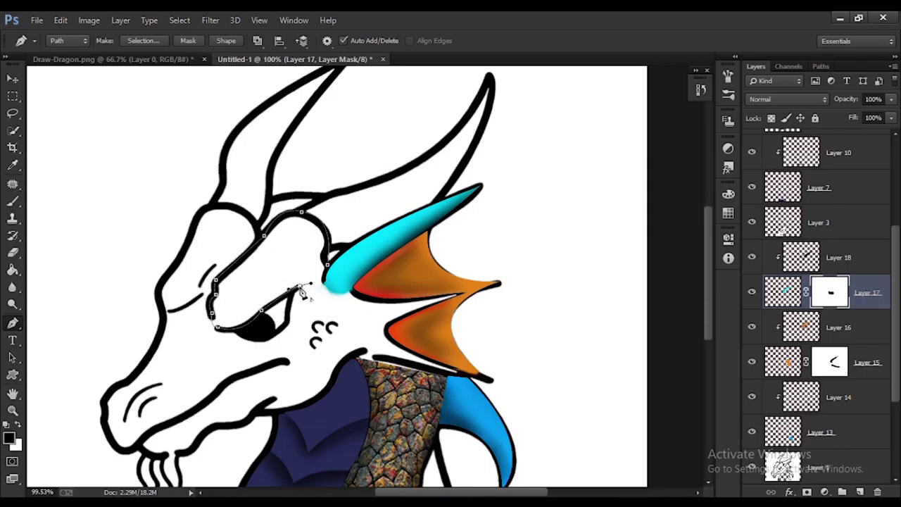
scroll(208, 338, down, 3)
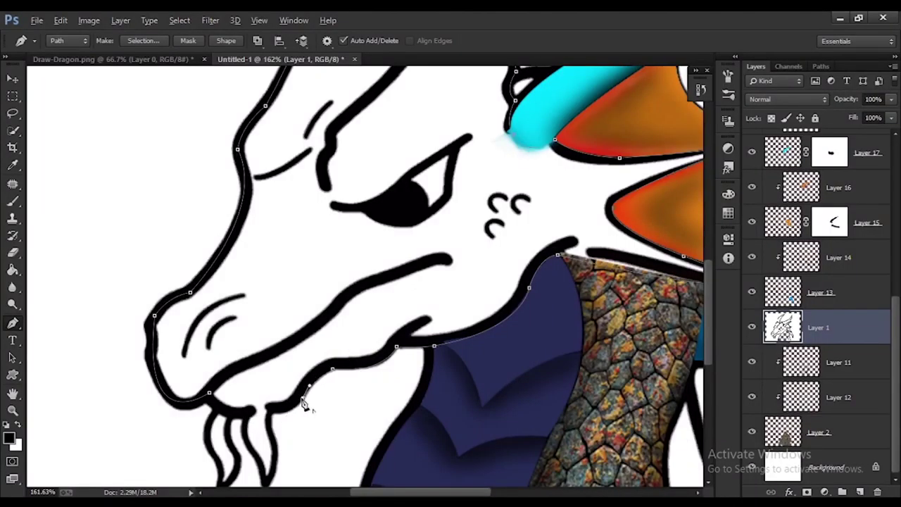
scroll(188, 376, up, 5)
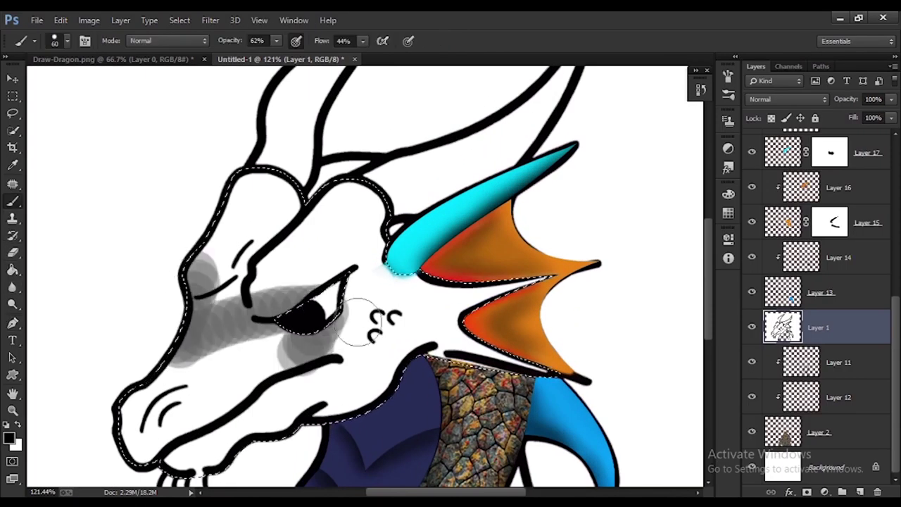
Cut the selected head from Layer 1 onto its own new layer and hide that layer.
click(751, 362)
click(752, 362)
click(752, 329)
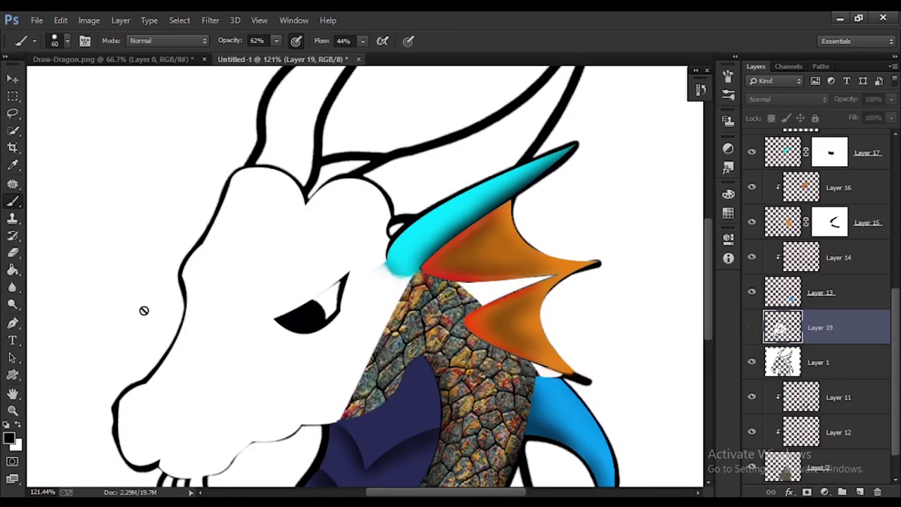
Open the scale texture image and bring it into the dragon drawing as a new layer.
scroll(812, 303, down, 2)
click(36, 21)
click(50, 48)
click(154, 139)
key(Return)
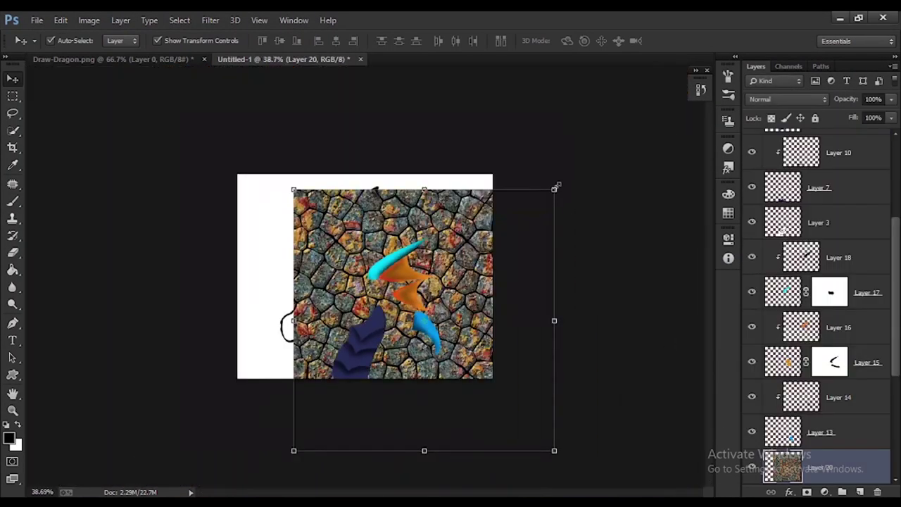
Scale the stone texture to about 56% width and 61% height and place it over the dragon's head.
drag(424, 187, 424, 286)
drag(395, 331, 384, 269)
scroll(752, 380, down, 3)
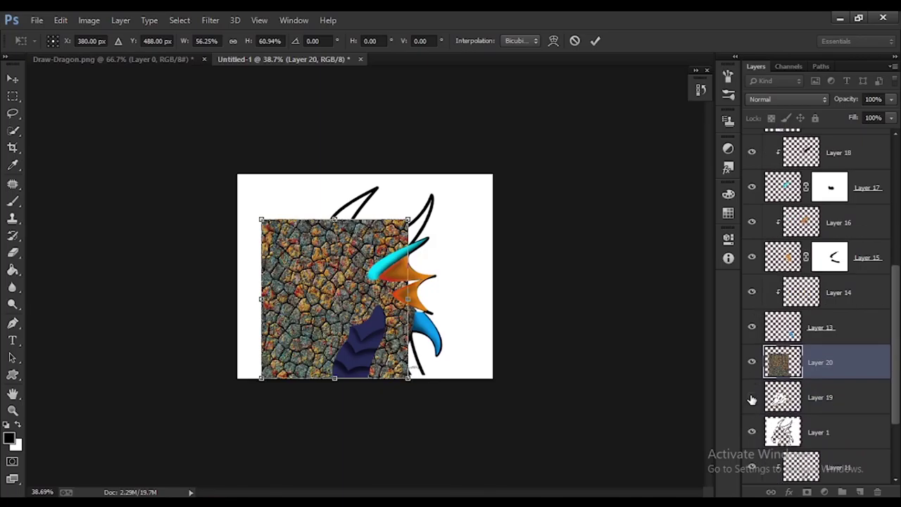
click(752, 397)
key(Return)
drag(342, 292, 358, 278)
drag(844, 365, 847, 407)
scroll(343, 278, up, 5)
click(751, 362)
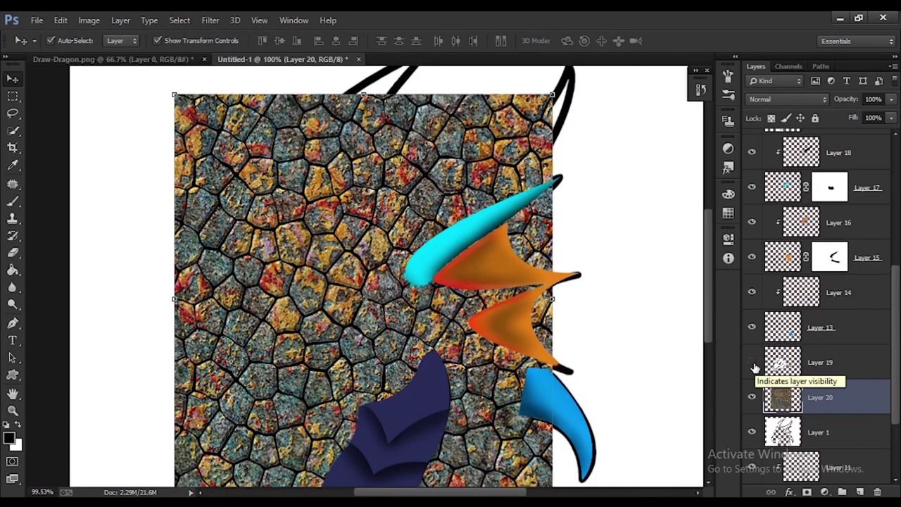
click(752, 362)
click(752, 397)
drag(426, 327, 387, 315)
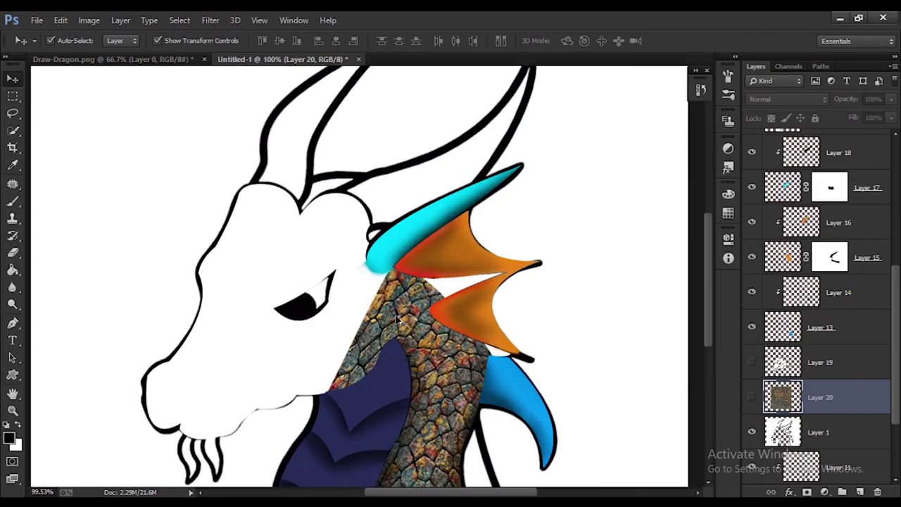
click(752, 398)
Move Layer 20 above Layer 19, clip it to that layer and make the head layer visible.
drag(851, 396, 849, 363)
alt+click(828, 378)
click(752, 398)
scroll(261, 400, down, 5)
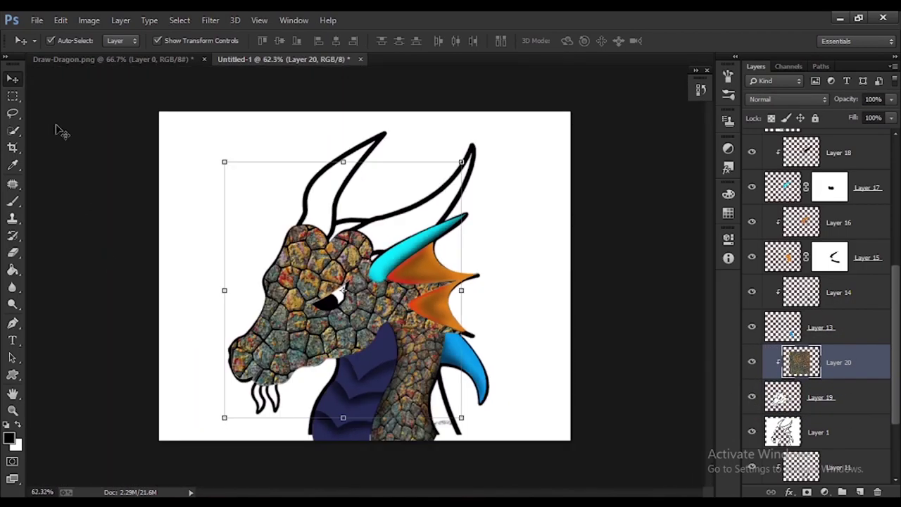
Warp the head's scale texture so its outer edges pull inward around the dragon's head and apply the transformation.
click(121, 316)
scroll(121, 317, up, 1)
click(338, 323)
key(ctrl+t)
right_click(470, 292)
click(503, 173)
drag(359, 352, 361, 344)
drag(385, 431, 371, 357)
drag(471, 432, 471, 346)
drag(471, 151, 475, 268)
drag(211, 151, 270, 248)
drag(210, 339, 237, 309)
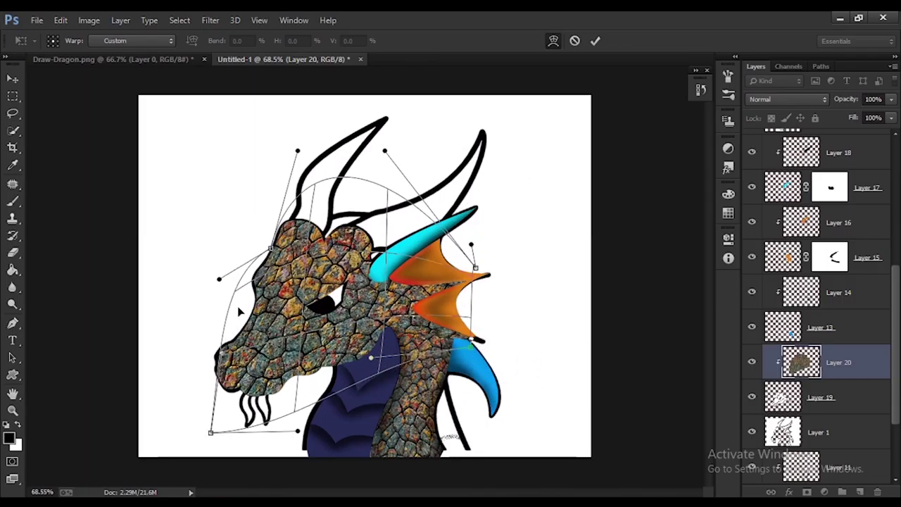
drag(210, 245, 212, 350)
drag(211, 432, 216, 401)
drag(298, 430, 301, 385)
drag(371, 357, 359, 339)
drag(301, 386, 300, 396)
click(595, 42)
click(542, 232)
click(634, 282)
scroll(441, 310, up, 5)
scroll(480, 334, up, 2)
click(773, 367)
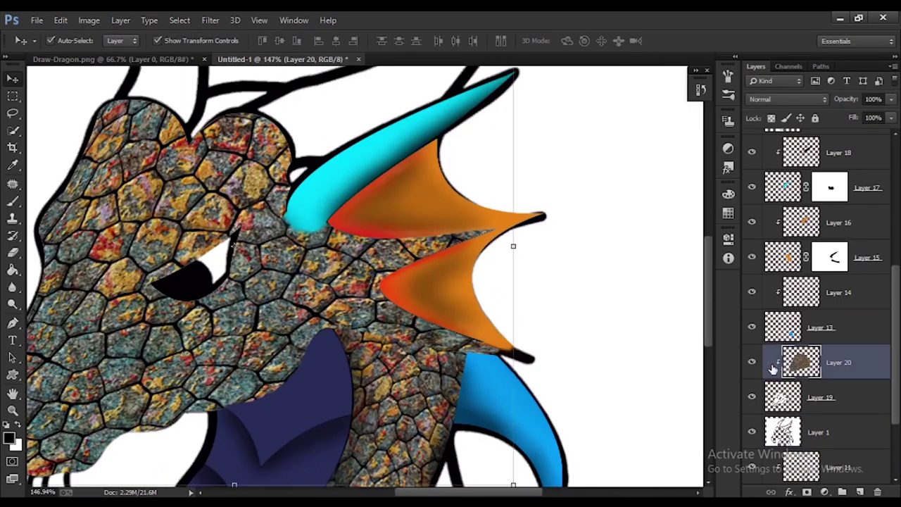
click(806, 492)
key(b)
key(ctrl+0)
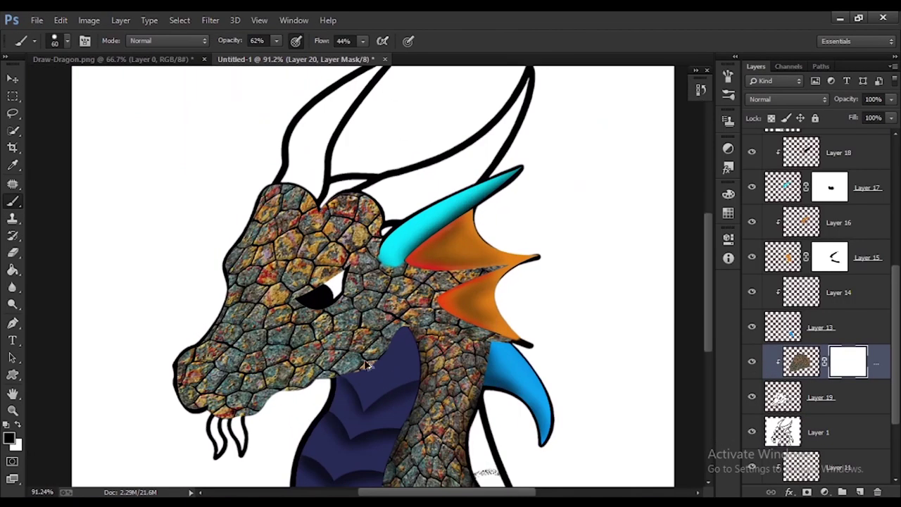
right_click(848, 352)
click(782, 259)
Add a new layer clipped to the head and softly darken the head's edges with a black brush at 24% opacity.
key(ctrl+shift+alt+n)
key(ctrl+alt+g)
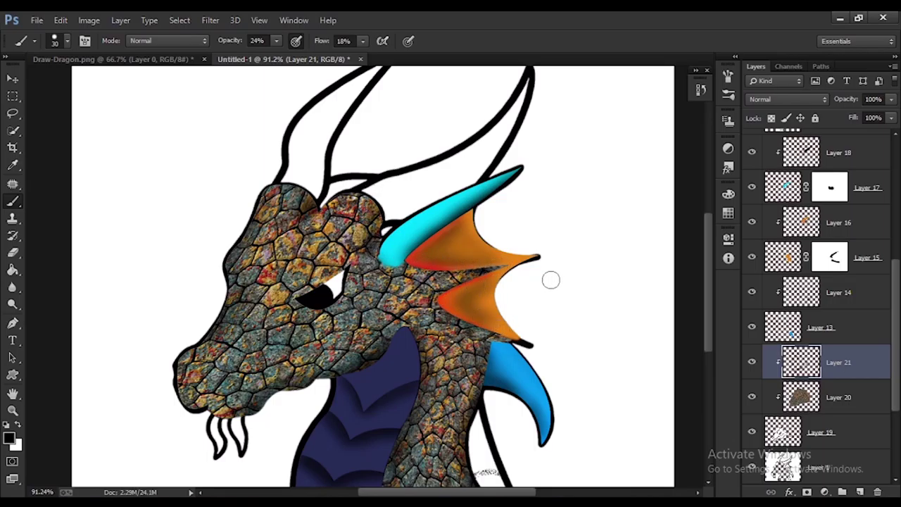
scroll(443, 265, up, 8)
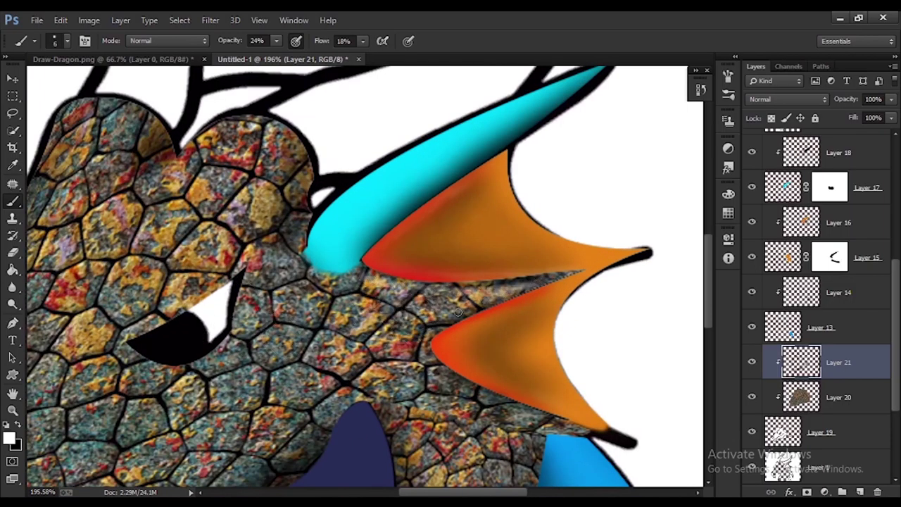
Lighten the scales beside the orange fin with a soft white brush of size 25.
key(bracketright)
key(bracketright)
key(bracketright)
key(bracketright)
key(bracketright)
key(bracketright)
key(bracketright)
drag(422, 309, 442, 396)
scroll(427, 276, down, 9)
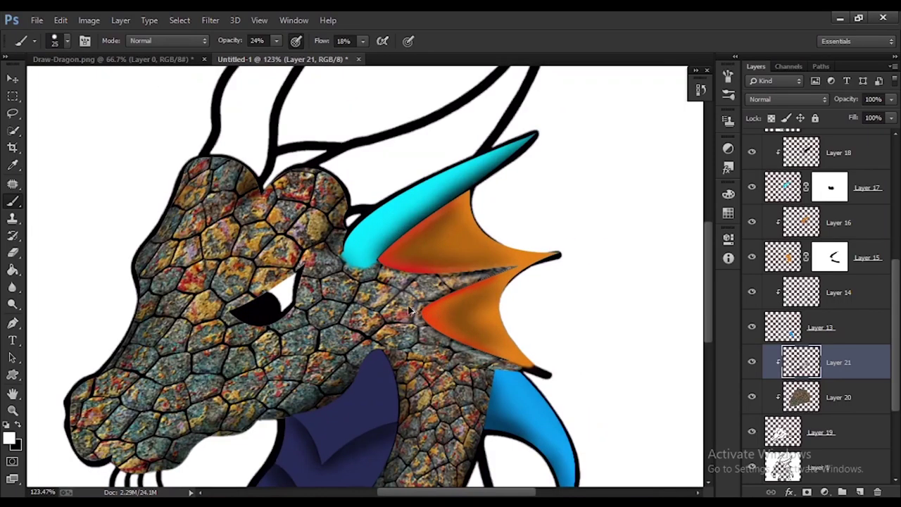
Lower the opacity of Layer 20 to 58% and trace the dragon's mouth line with the Pen tool.
click(838, 398)
drag(848, 100, 820, 100)
key(p)
scroll(224, 405, up, 9)
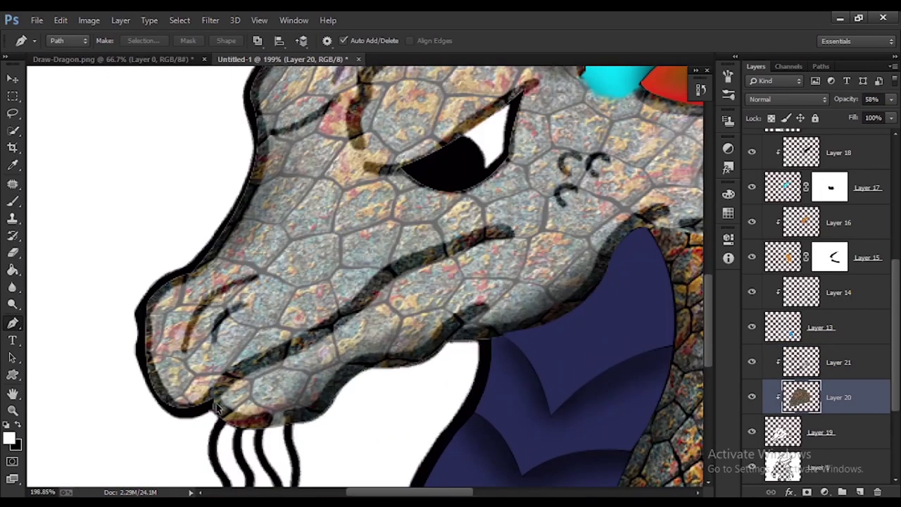
drag(268, 360, 327, 324)
Try to stroke the mouth path with the brush and restore Layer 20 to 100% opacity.
right_click(392, 269)
click(432, 268)
click(539, 176)
key(b)
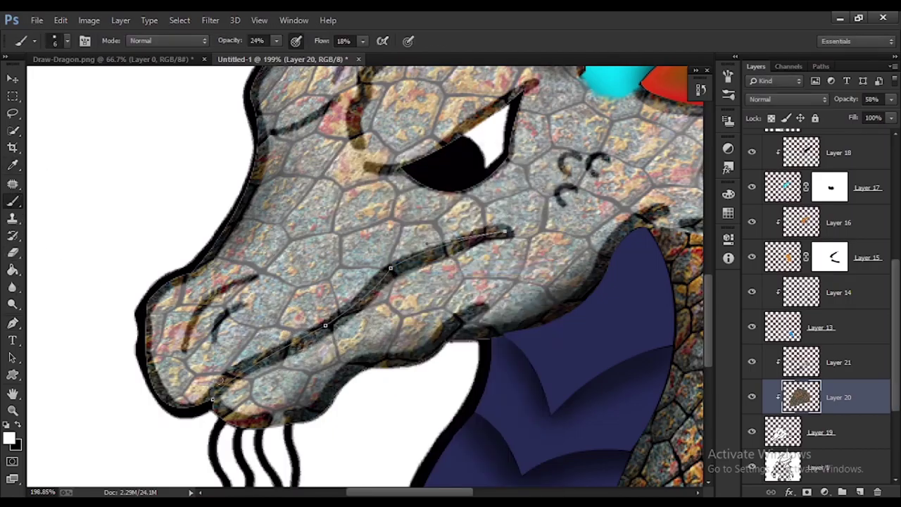
drag(847, 99, 888, 99)
key(ctrl+z)
key(Delete)
Paint the curved mouth line freehand on Layer 20 with a black brush of size 6 at 66% opacity.
scroll(383, 357, down, 5)
scroll(422, 310, down, 4)
scroll(213, 402, up, 4)
scroll(211, 401, up, 1)
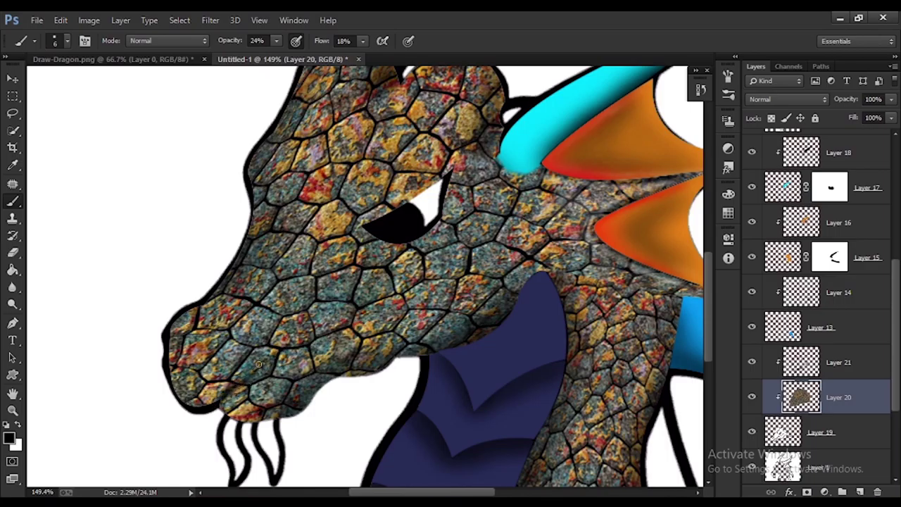
scroll(259, 364, up, 2)
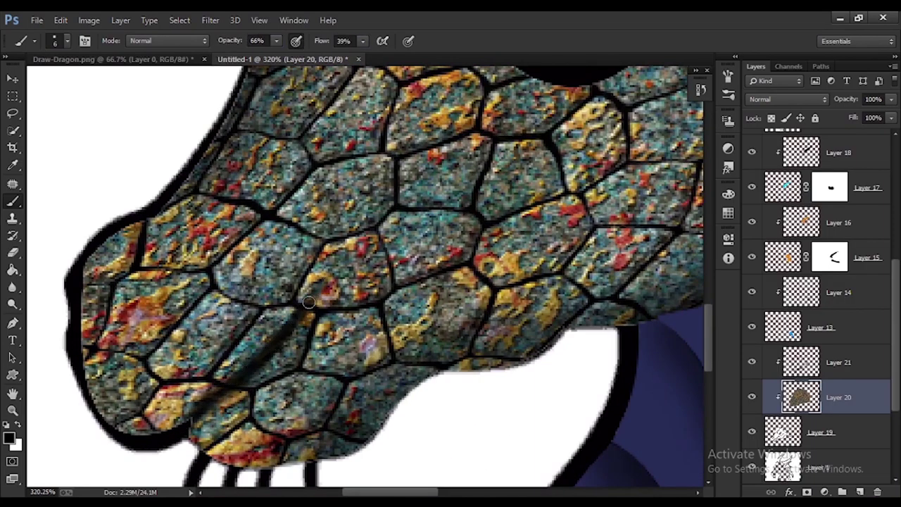
scroll(322, 384, down, 1)
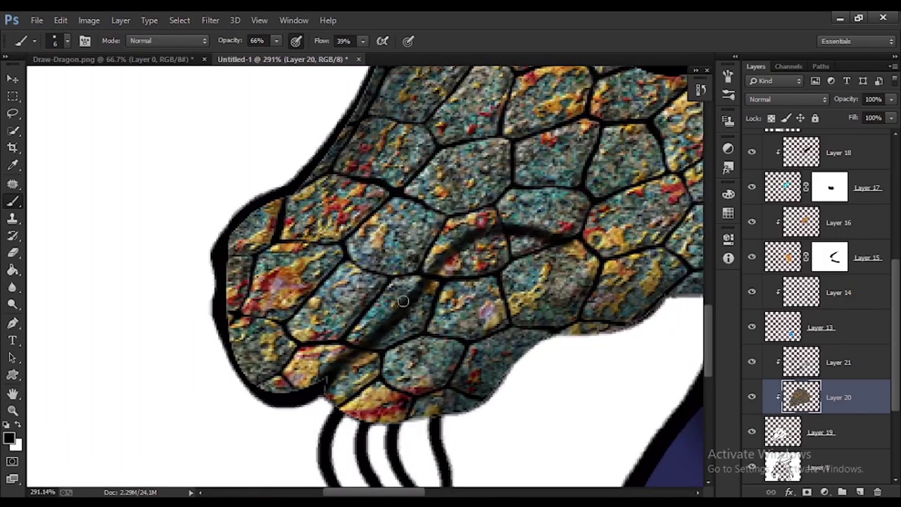
scroll(325, 385, up, 2)
drag(484, 289, 555, 288)
scroll(544, 314, down, 5)
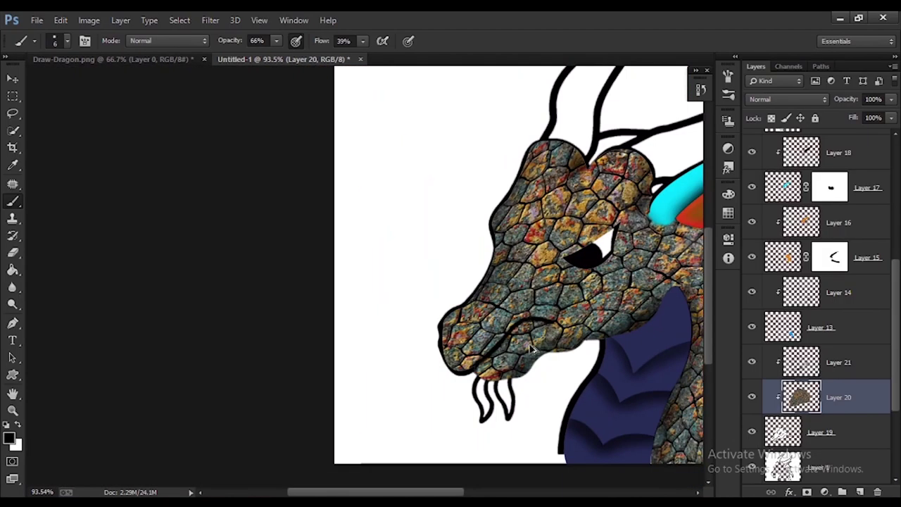
Softly shade along the mouth line with a black brush of size 15 at 29% opacity.
scroll(544, 314, up, 4)
key(bracketright)
mouse_move(528, 322)
mouse_down()
mouse_move(373, 424)
mouse_move(483, 304)
mouse_move(548, 308)
mouse_up()
scroll(500, 403, down, 4)
scroll(429, 415, down, 5)
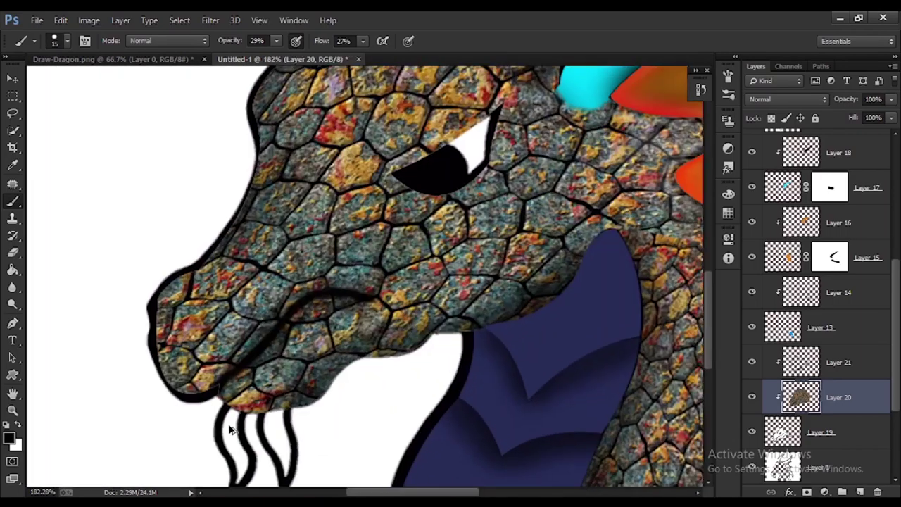
Trace the front horn with the Pen tool, following the curve of the head, and turn the path into a selection.
scroll(321, 219, up, 3)
scroll(320, 219, down, 1)
click(12, 323)
scroll(283, 311, up, 6)
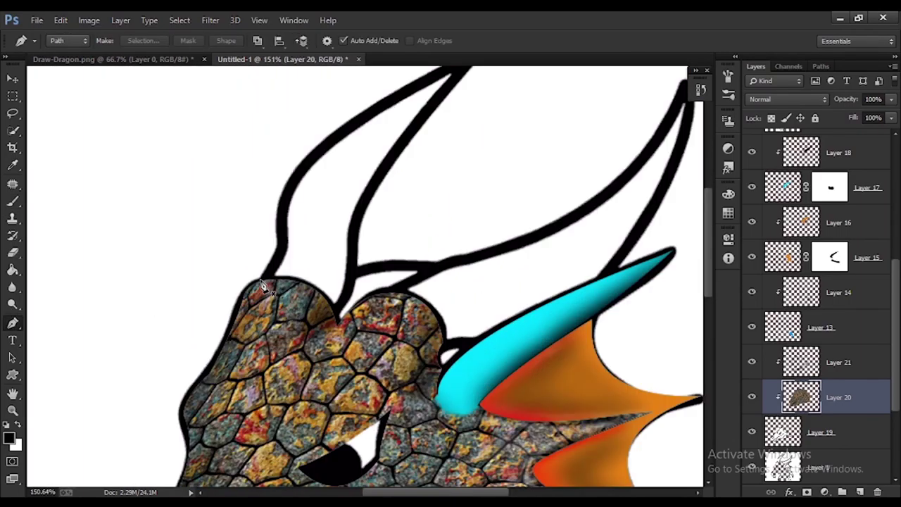
click(260, 334)
drag(287, 245, 289, 176)
scroll(419, 151, up, 5)
drag(475, 215, 637, 138)
scroll(473, 216, down, 3)
drag(355, 321, 335, 384)
scroll(338, 356, down, 2)
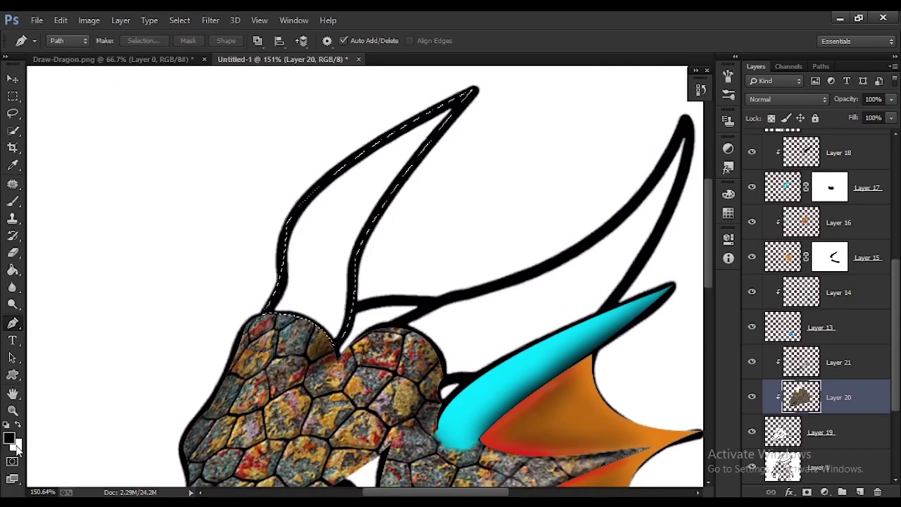
key(ctrl+Return)
Add a new layer at the top of the stack and fill the front horn selection with cyan.
scroll(831, 310, up, 3)
key(ctrl+shift+alt+n)
key(ctrl+BackSpace)
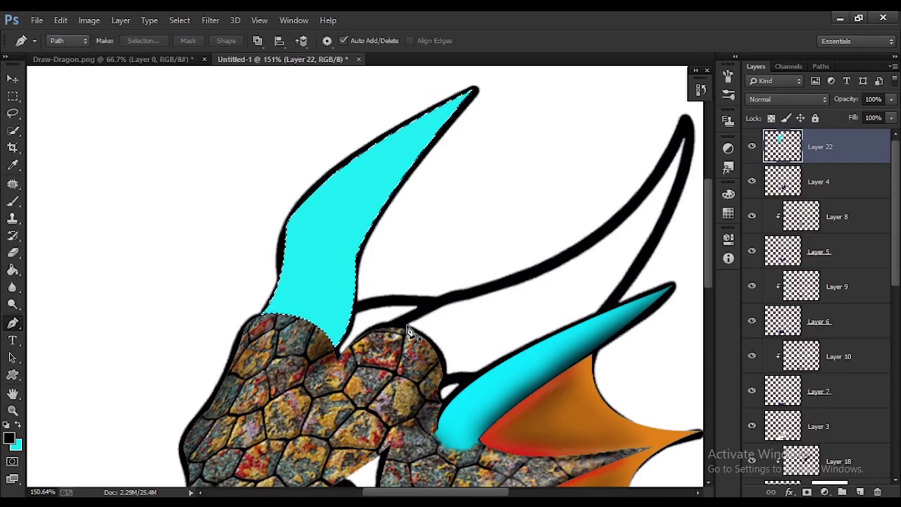
Trace the rear horn with the Pen tool and fill it with the same cyan.
drag(482, 292, 551, 282)
alt+click(483, 291)
drag(685, 123, 462, 211)
alt+click(415, 344)
scroll(436, 337, down, 5)
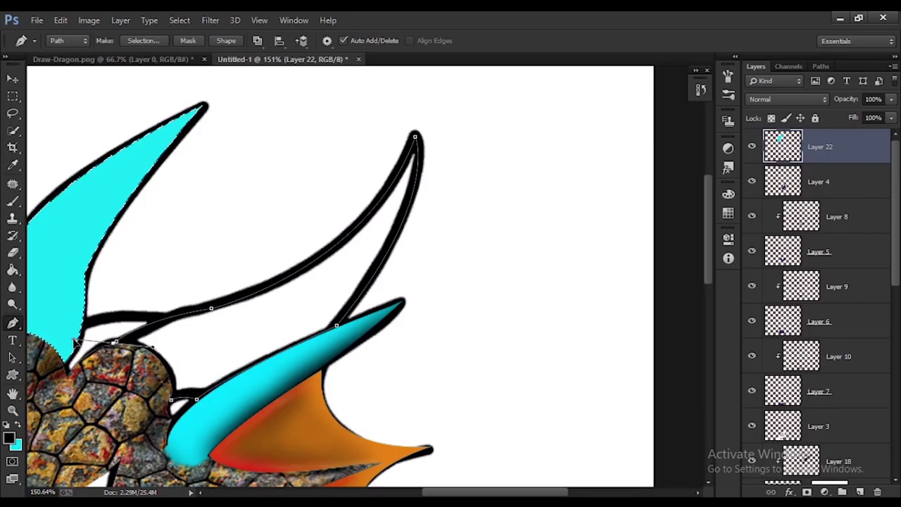
key(ctrl+0)
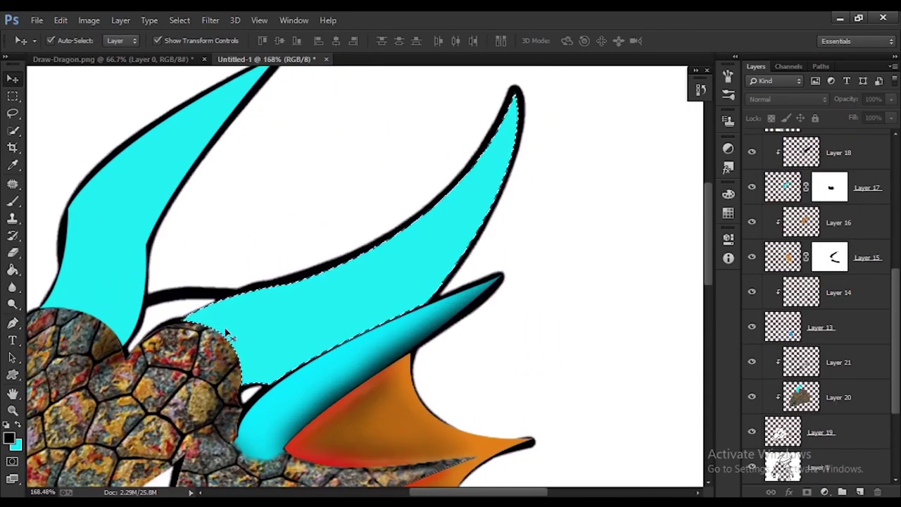
Add a new layer clipped to the cyan horns' layer.
click(227, 333)
click(13, 202)
mouse_move(203, 314)
mouse_down()
mouse_move(216, 302)
mouse_move(280, 301)
mouse_move(251, 286)
mouse_up()
key(ctrl+z)
click(860, 492)
key(ctrl+alt+g)
key(ctrl+z)
Shade the rear horn's upper base, lower edge and tip with a soft black brush of size 40 at 29% opacity.
click(68, 42)
drag(200, 307, 336, 272)
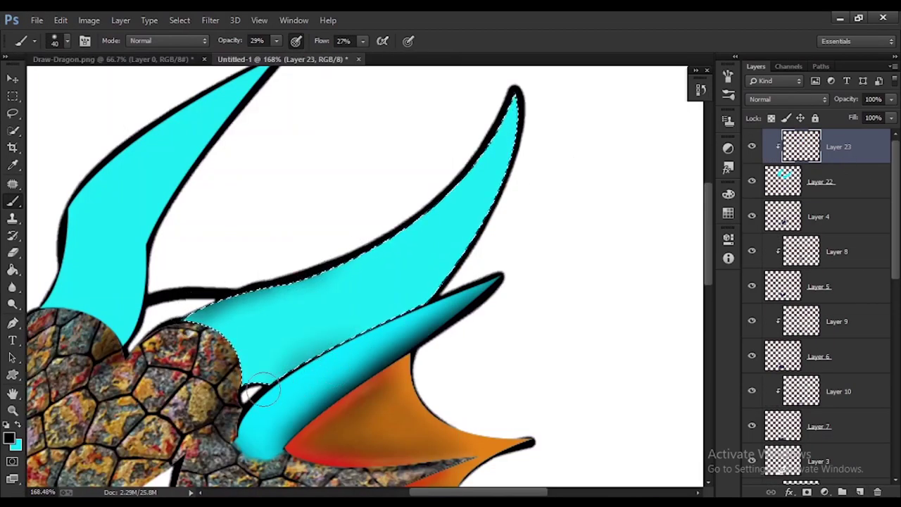
drag(264, 380, 435, 307)
mouse_move(518, 103)
mouse_down()
mouse_move(435, 299)
mouse_move(508, 169)
mouse_up()
scroll(486, 190, down, 5)
scroll(281, 338, up, 3)
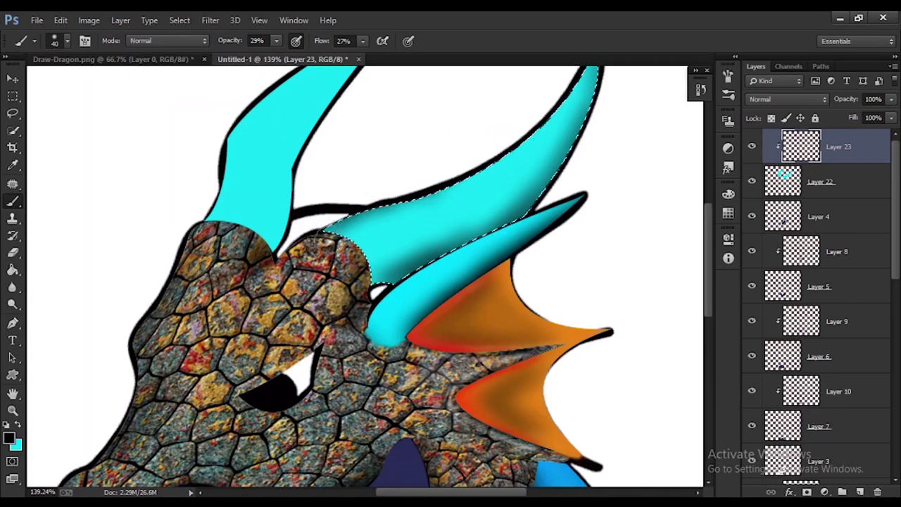
Try a thin dark line along the base of the rear horn with a black brush of size 9.
key(bracketleft)
key(bracketleft)
key(bracketleft)
key(bracketleft)
key(bracketleft)
key(bracketleft)
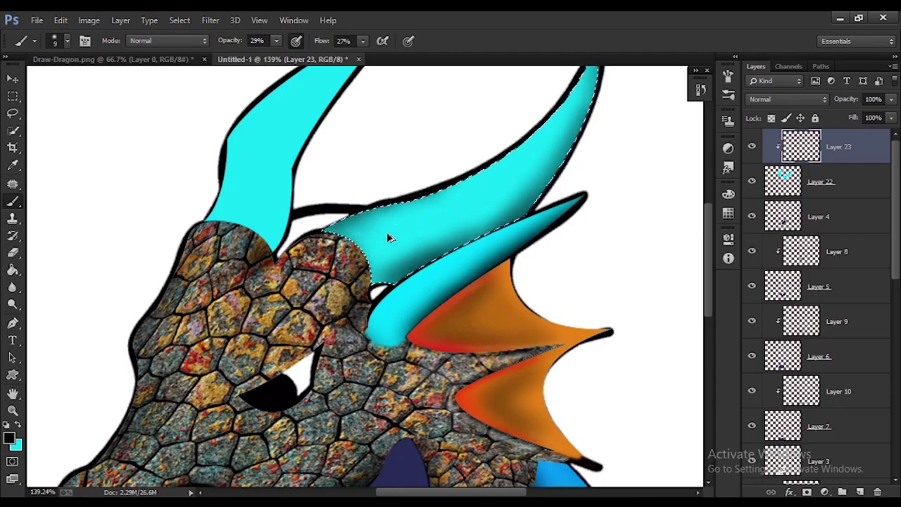
scroll(365, 235, up, 4)
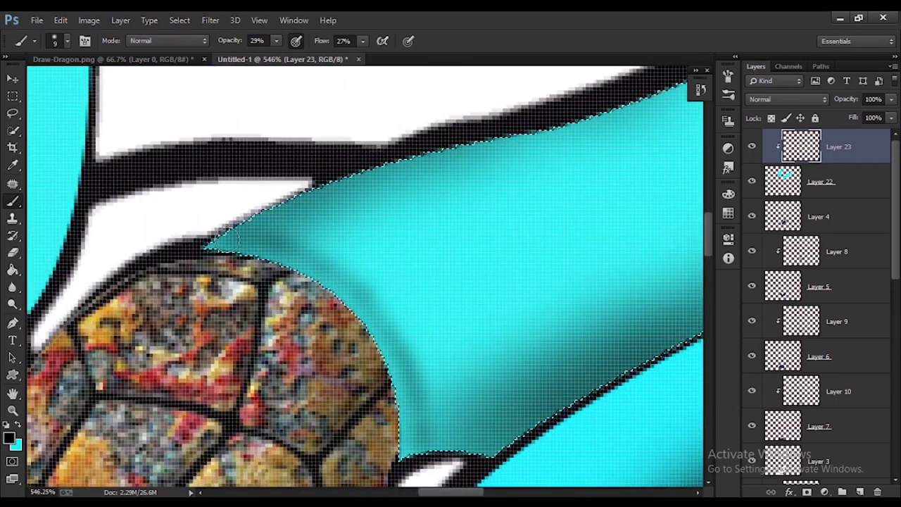
drag(227, 241, 407, 391)
scroll(430, 317, down, 4)
Try a finer dark line at the rear horn's base and a cyan highlight beside it with a brush of size 4.
scroll(356, 302, up, 3)
key(bracketleft)
key(bracketleft)
key(bracketleft)
mouse_move(317, 293)
mouse_down()
mouse_move(364, 312)
mouse_move(410, 343)
mouse_move(440, 400)
mouse_move(452, 450)
mouse_up()
key(x)
key(bracketleft)
key(bracketleft)
mouse_move(341, 292)
mouse_down()
mouse_move(366, 303)
mouse_move(457, 442)
mouse_up()
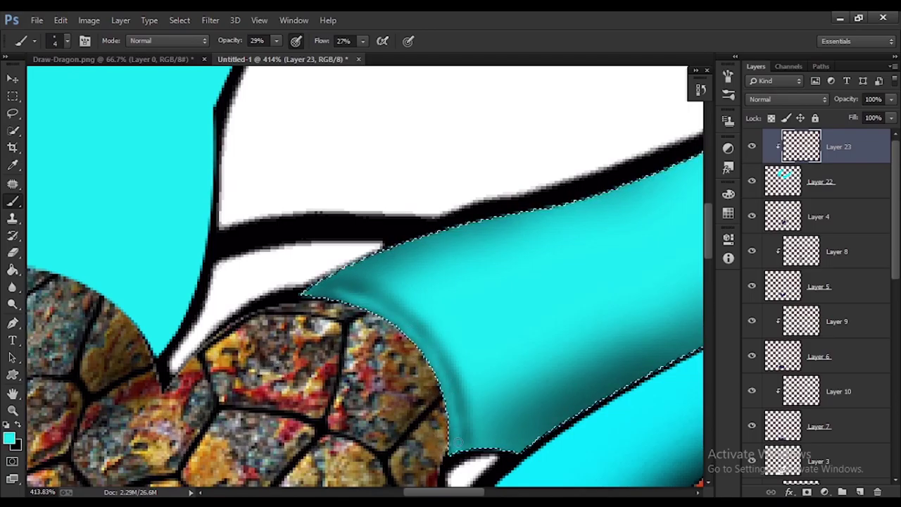
Undo the thin dark and cyan strokes along the rear horn's base.
scroll(397, 195, down, 8)
scroll(396, 195, up, 3)
key(ctrl+d)
key(v)
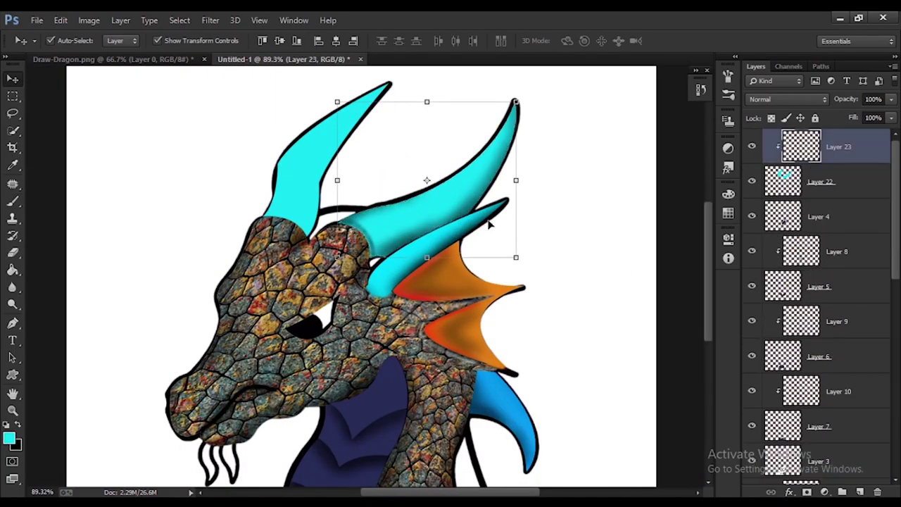
key(ctrl+alt+z)
key(ctrl+alt+z)
key(ctrl+alt+z)
click(589, 230)
scroll(320, 200, up, 6)
key(b)
key(ctrl+alt+z)
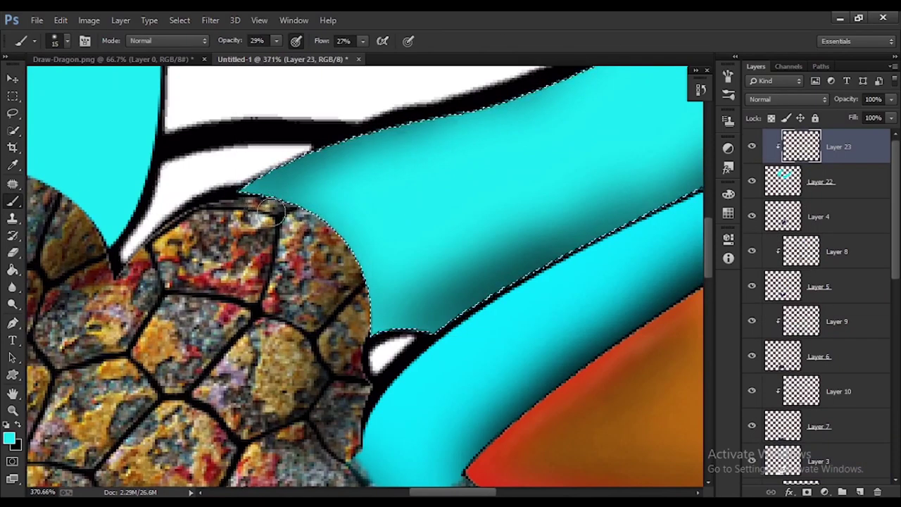
Shade the rear horn's base where it meets the head with a soft black brush of size 15.
key(x)
mouse_move(241, 181)
mouse_down()
mouse_move(312, 210)
mouse_move(352, 253)
mouse_move(363, 342)
mouse_move(398, 324)
mouse_move(386, 343)
mouse_up()
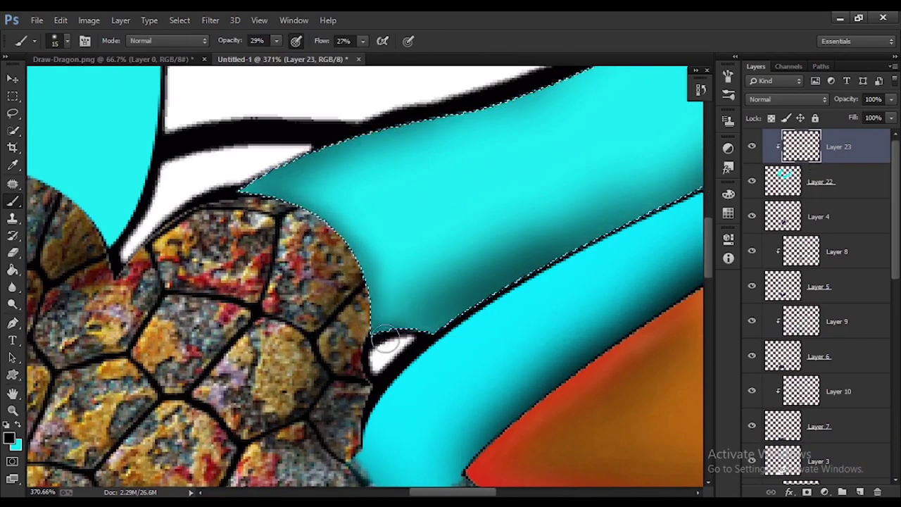
scroll(385, 343, down, 5)
scroll(420, 219, up, 6)
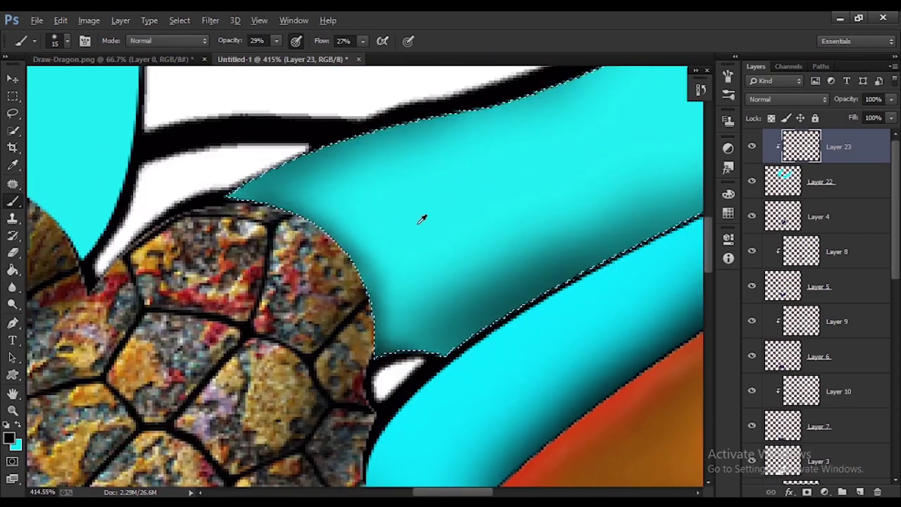
Shade the front horn's outer edge and its base at the head with a soft black brush of size 35.
key(x)
scroll(359, 236, down, 3)
key(bracketright)
key(bracketright)
scroll(447, 230, down, 3)
scroll(284, 176, up, 3)
key(x)
scroll(386, 155, up, 3)
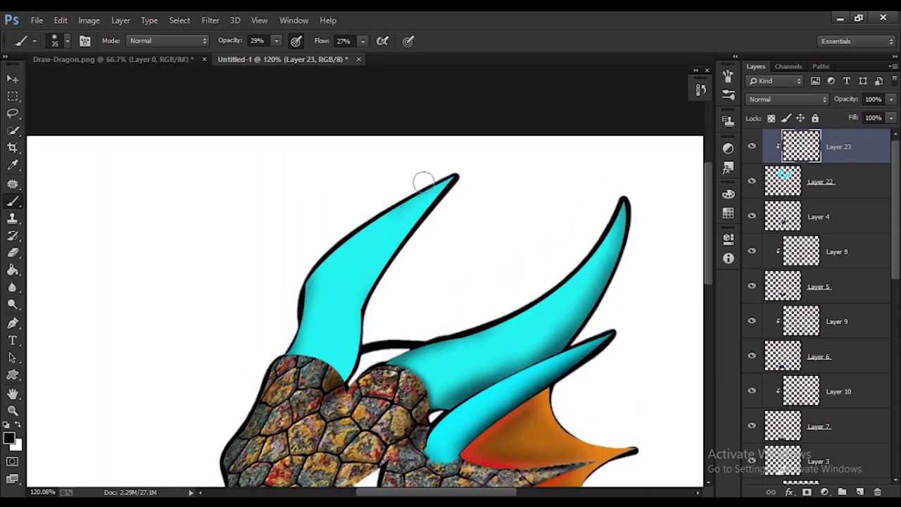
scroll(324, 381, up, 3)
mouse_move(356, 405)
mouse_down()
mouse_move(412, 444)
mouse_move(352, 403)
mouse_up()
scroll(437, 408, down, 6)
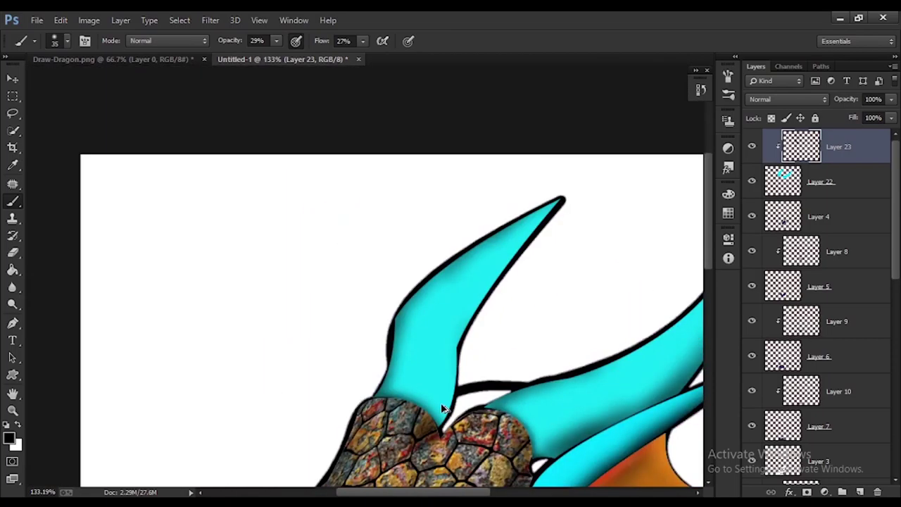
Toggle the visibility of Layer 13 and leave the layer hidden.
scroll(853, 291, down, 3)
click(753, 426)
click(753, 426)
click(753, 425)
scroll(386, 263, down, 4)
scroll(386, 263, up, 3)
scroll(313, 299, up, 3)
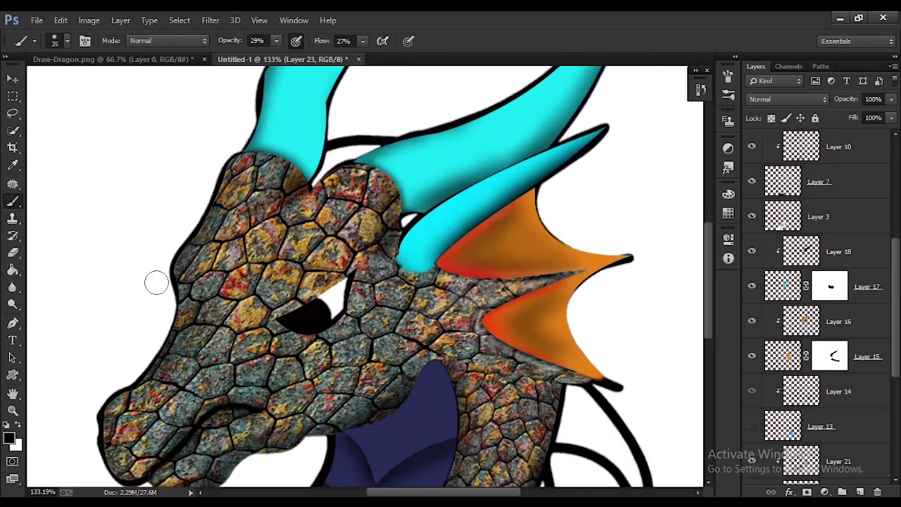
Outline the dragon's whole eye with a closed Pen path.
key(p)
scroll(313, 296, up, 2)
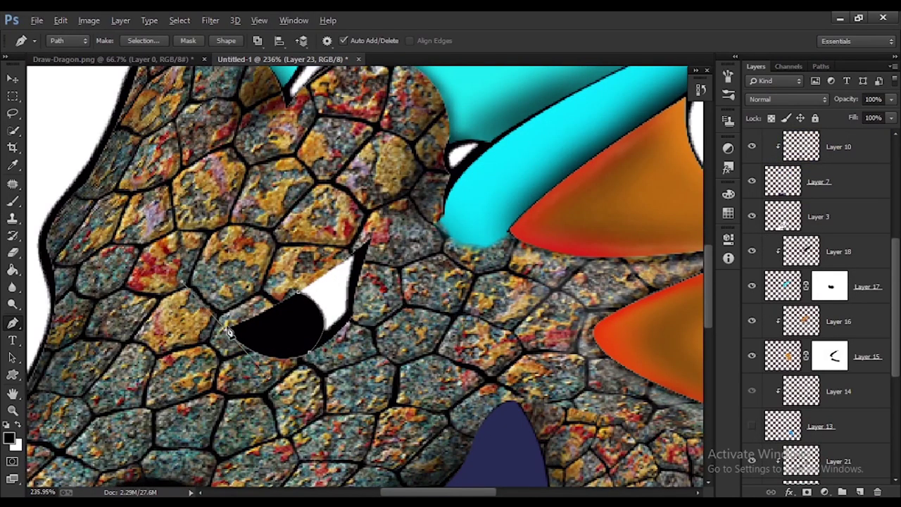
alt+click(228, 329)
click(299, 292)
scroll(819, 373, down, 4)
scroll(821, 373, up, 5)
Try a new layer placed lower in the stack and load the eye outline as a selection.
click(860, 492)
scroll(846, 266, down, 2)
drag(846, 217, 850, 301)
key(ctrl+Return)
Set the fill colour to yellow (ffd820).
click(11, 439)
click(190, 265)
drag(226, 403, 226, 411)
click(345, 259)
Try filling the eye selection with colour, and undo back to before the new layer.
key(ctrl+BackSpace)
key(ctrl+z)
key(alt+BackSpace)
key(ctrl+alt+z)
key(ctrl+alt+z)
key(ctrl+alt+z)
key(ctrl+alt+z)
scroll(855, 443, down, 4)
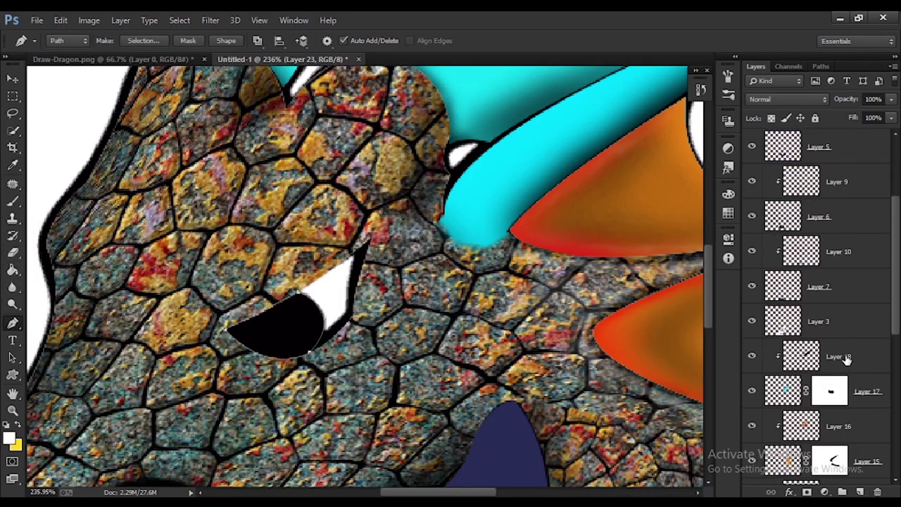
Add a new layer above Layer 3 and fill the eye outline on it with yellow.
click(838, 322)
click(860, 493)
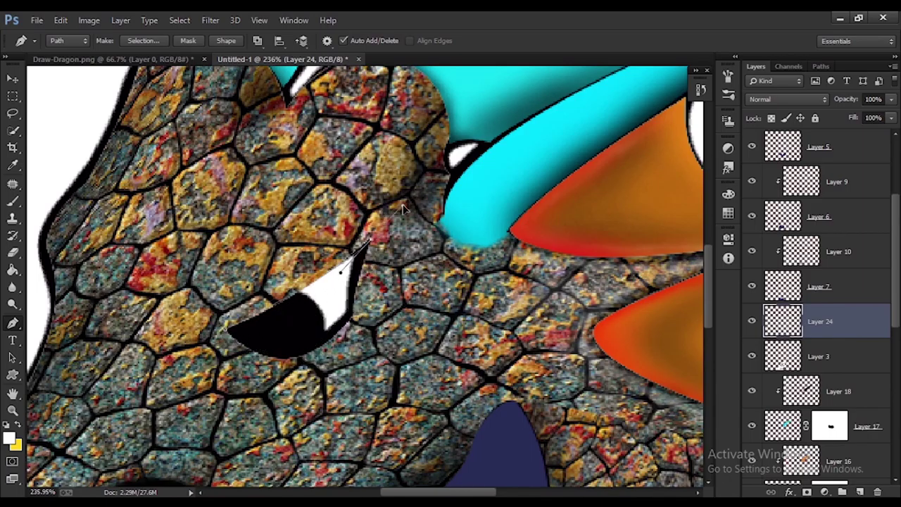
key(ctrl+Return)
key(alt+BackSpace)
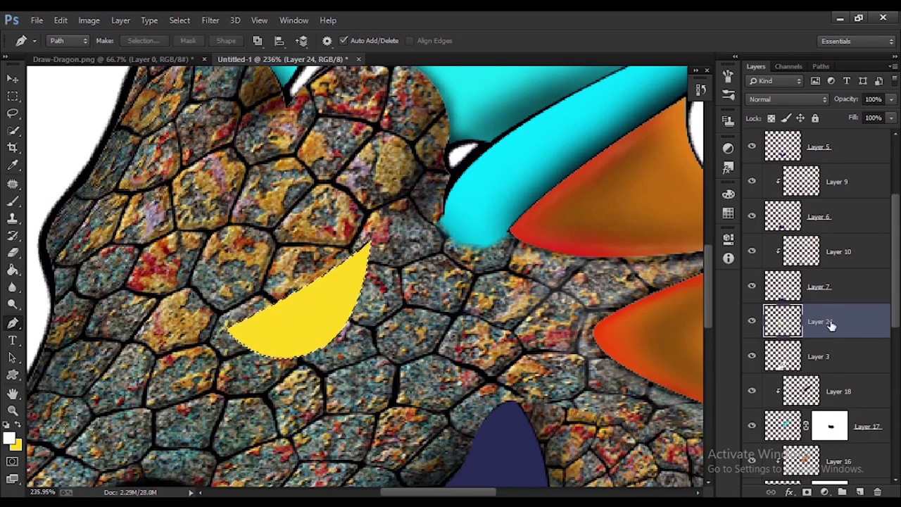
Move the eye's Layer 24 down the stack to just above Layer 1.
click(751, 321)
click(751, 321)
drag(841, 324, 844, 366)
drag(849, 356, 850, 400)
scroll(853, 348, down, 3)
drag(858, 289, 861, 330)
scroll(864, 394, down, 7)
Add a new layer above the eye shape and fill a circular iris on it with orange.
key(ctrl+shift+alt+n)
scroll(294, 305, up, 5)
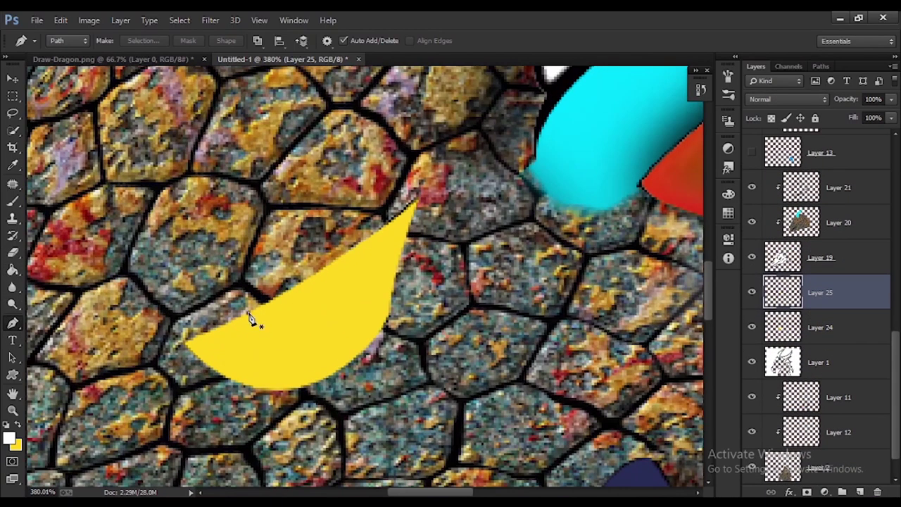
click(13, 99)
drag(351, 384, 348, 384)
click(18, 446)
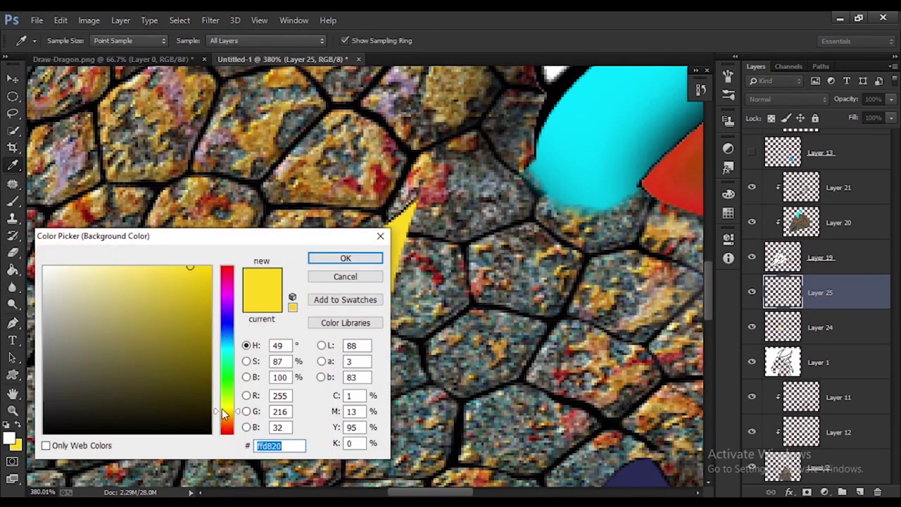
click(227, 420)
click(345, 259)
key(ctrl+BackSpace)
Recolour the eye shape on Layer 24 black around the orange iris.
click(831, 328)
mouse_move(852, 100)
mouse_down()
mouse_move(834, 105)
mouse_move(868, 103)
mouse_up()
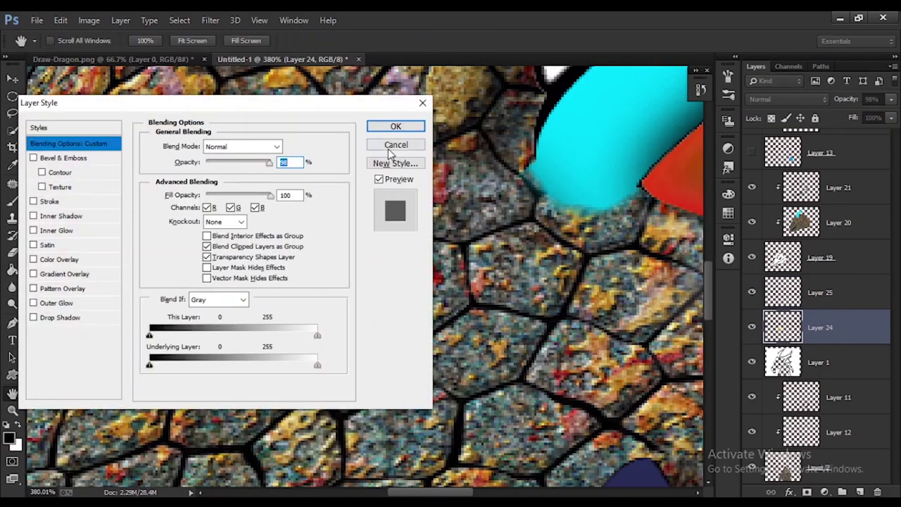
click(395, 145)
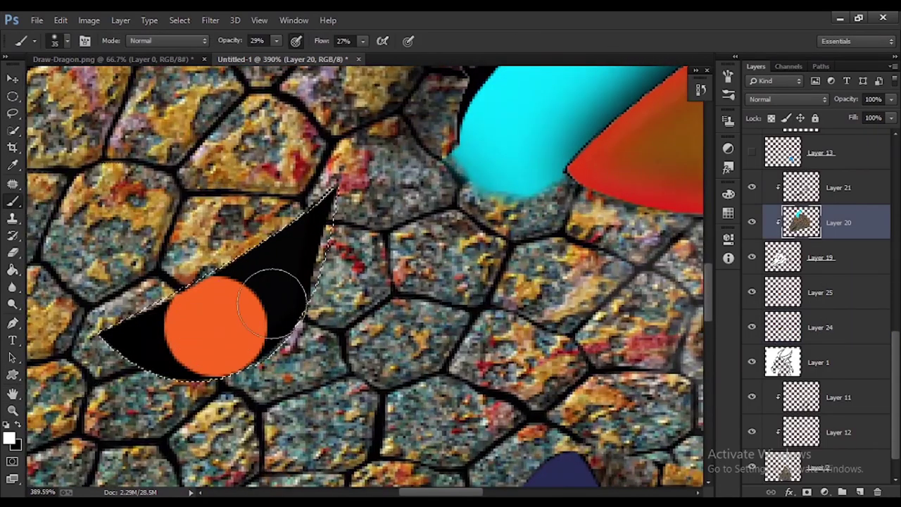
Clear the selection and reshape the orange iris on Layer 25 into a slightly upright oval.
key(alt+bracketleft)
key(alt+bracketleft)
key(alt+bracketleft)
key(alt+bracketright)
key(ctrl+d)
key(v)
drag(265, 276, 253, 245)
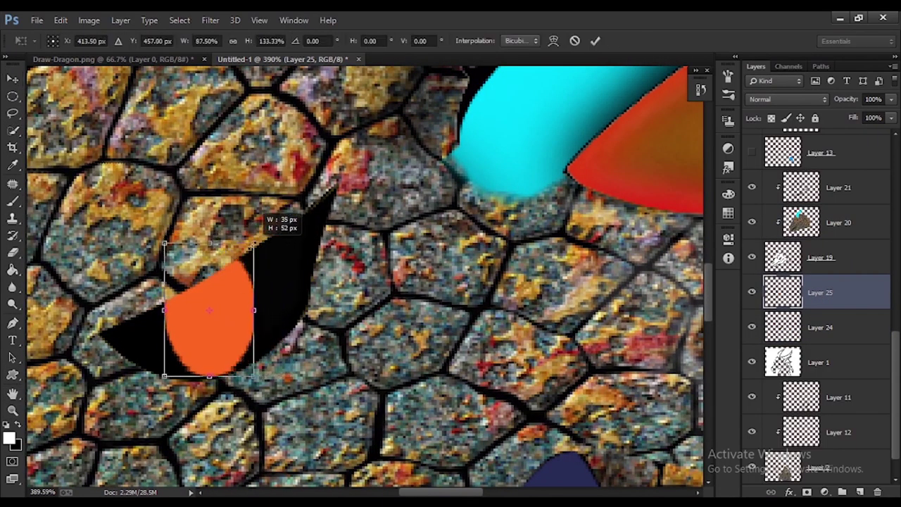
drag(209, 376, 210, 358)
drag(254, 245, 261, 242)
click(13, 79)
click(419, 210)
click(440, 266)
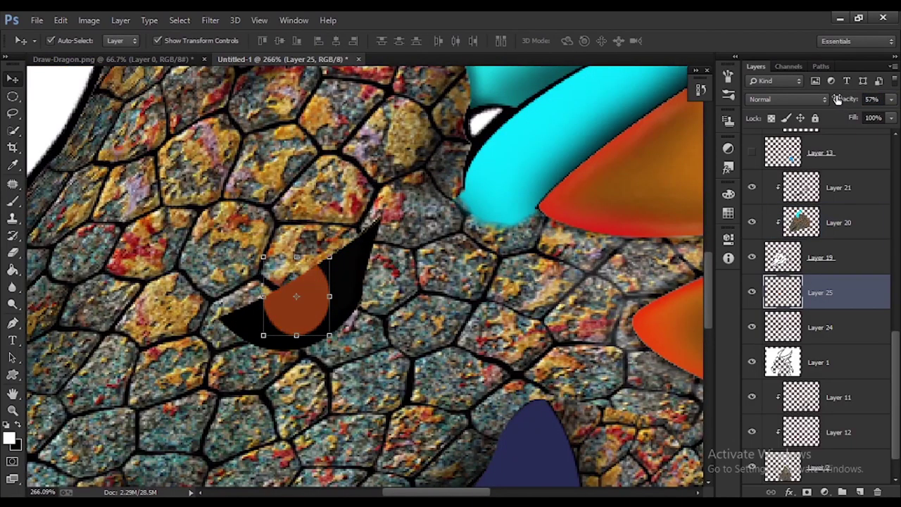
Add a layer clipped to the iris and shade the iris's edges with a soft black brush of size 25.
click(859, 492)
key(b)
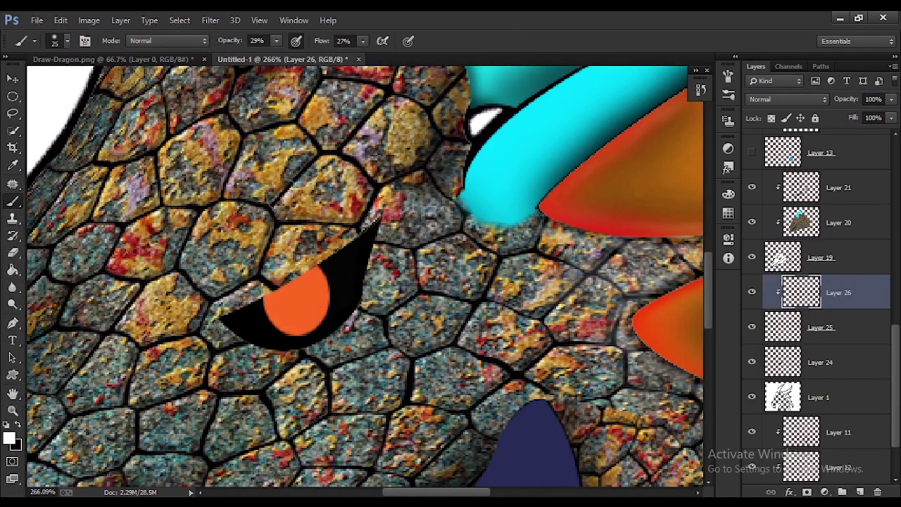
scroll(310, 292, down, 4)
mouse_move(332, 314)
mouse_down()
mouse_move(322, 283)
mouse_move(357, 350)
mouse_up()
scroll(303, 295, up, 6)
Try a small filled circle inside the iris, first in white and then in red.
click(13, 97)
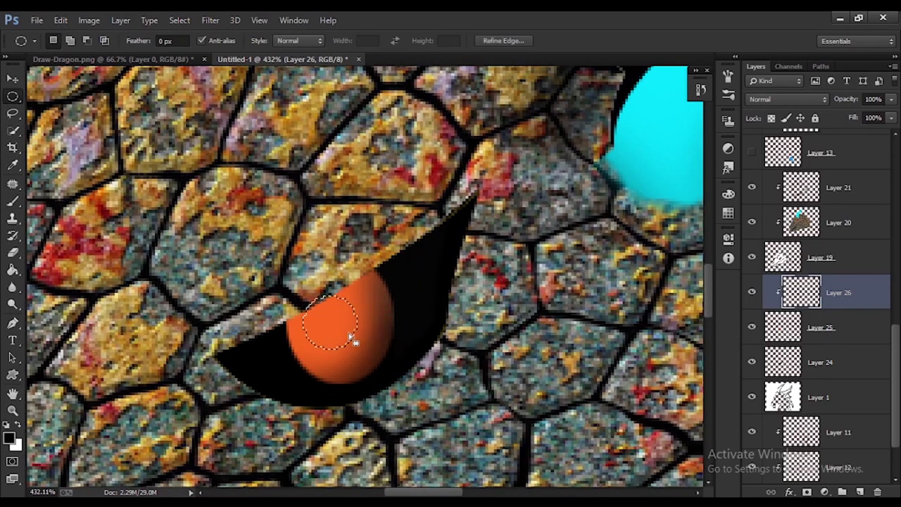
key(ctrl+BackSpace)
click(10, 437)
click(359, 252)
key(x)
key(ctrl+BackSpace)
scroll(332, 291, down, 6)
scroll(331, 282, up, 6)
drag(332, 351, 109, 216)
scroll(425, 348, down, 4)
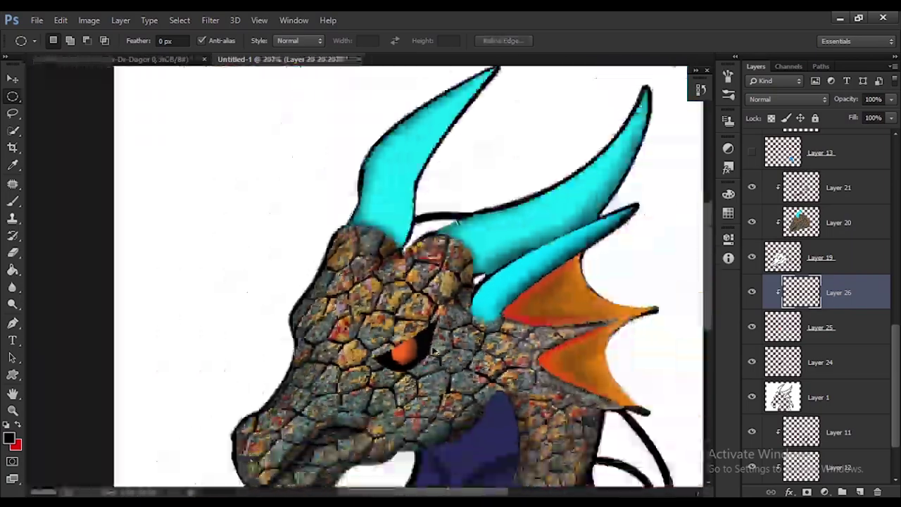
Choose the 4046 px horizontal star-flare preset for the Brush tool.
scroll(434, 352, up, 2)
click(12, 202)
click(771, 334)
click(756, 328)
click(755, 328)
click(67, 41)
drag(423, 152, 423, 457)
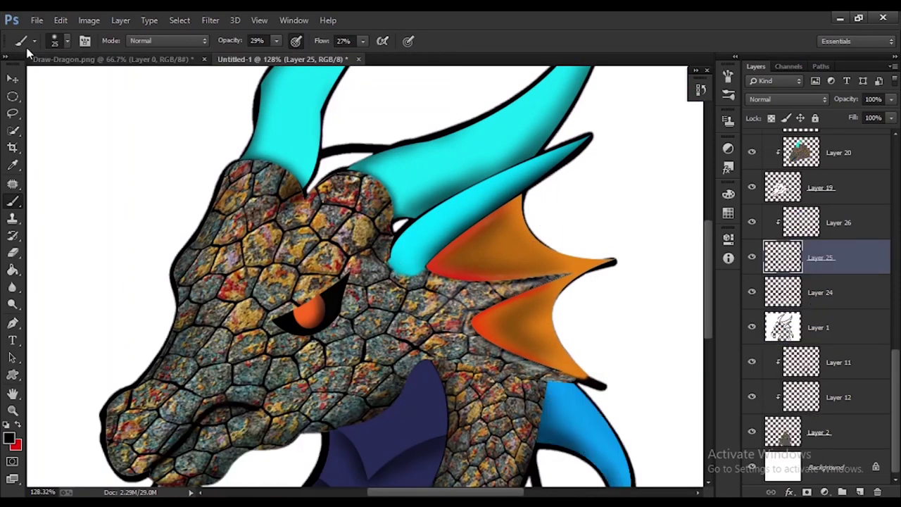
click(66, 40)
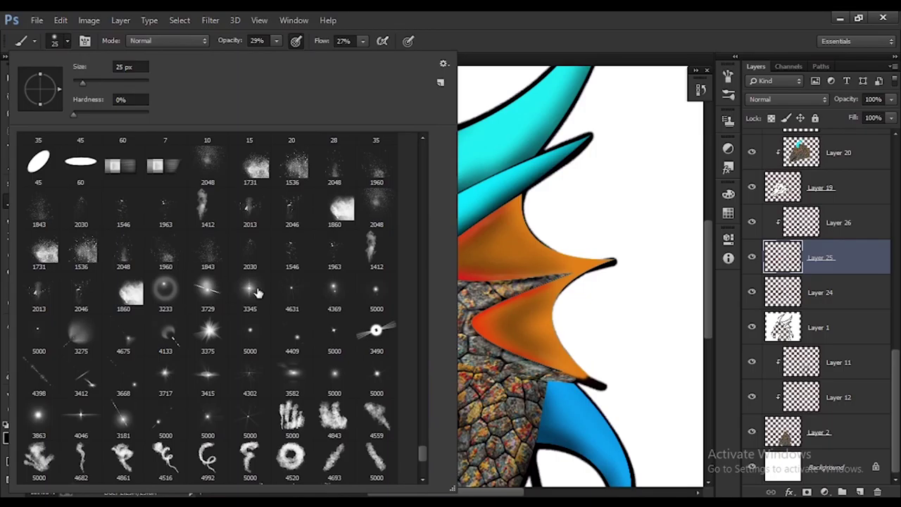
click(81, 417)
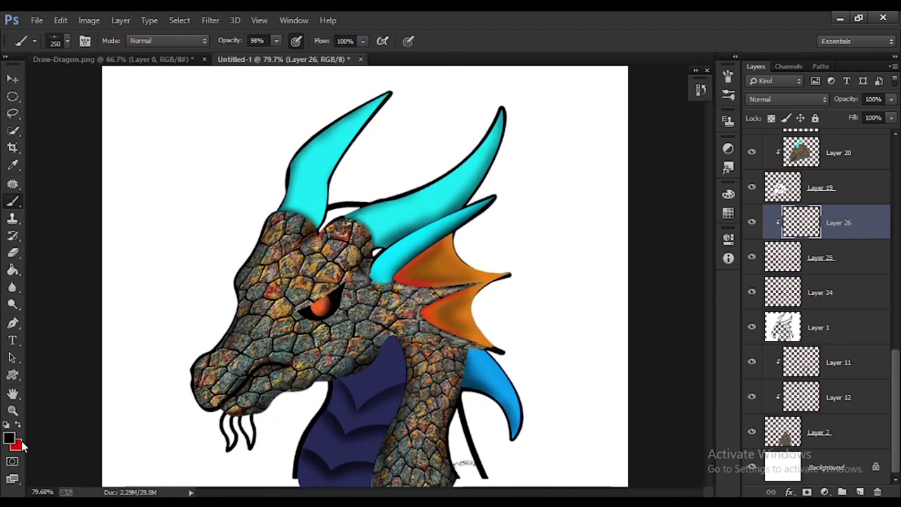
Set the foreground colour to yellow and enlarge the flare brush to size 500.
click(10, 438)
click(224, 366)
click(361, 247)
key(bracketright)
key(bracketright)
key(bracketright)
key(bracketright)
key(bracketright)
key(bracketright)
key(bracketright)
key(bracketright)
Try stamping the yellow flare over the eye on the clipped iris layer and on a new layer.
click(326, 312)
key(ctrl+z)
click(860, 492)
click(333, 308)
key(ctrl+z)
Stamp the yellow flare over the eye on a layer at the top of the stack.
drag(855, 223, 808, 148)
scroll(811, 340, up, 10)
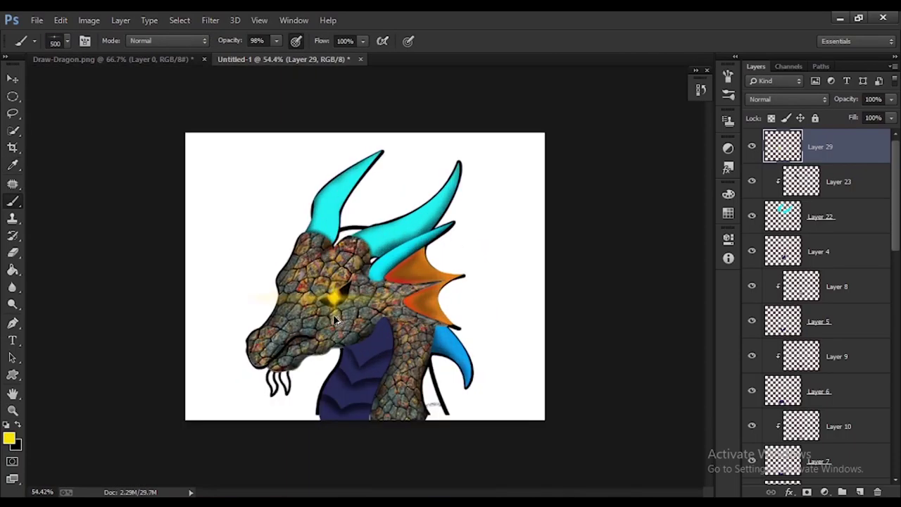
scroll(348, 425, up, 4)
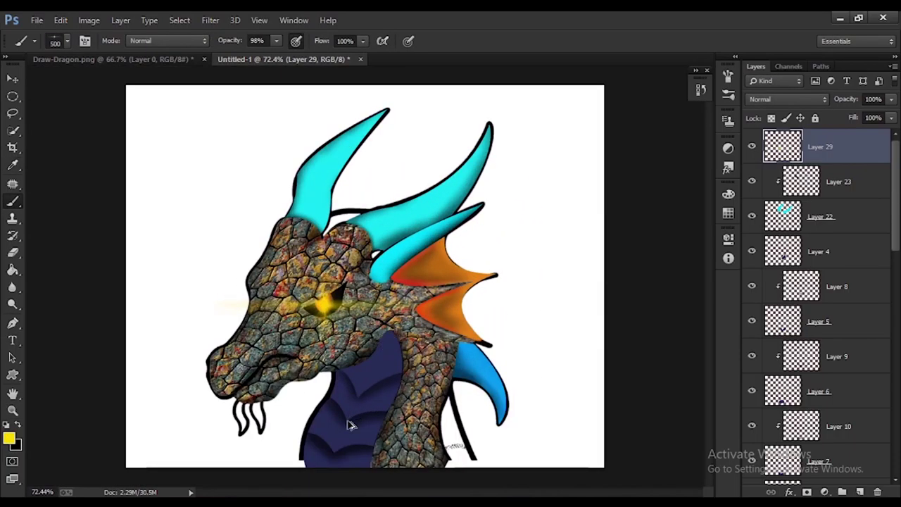
scroll(382, 349, down, 5)
scroll(415, 334, up, 4)
Select Layer 9 and switch to a soft round brush of size 20 with red as the foreground colour.
scroll(847, 306, down, 2)
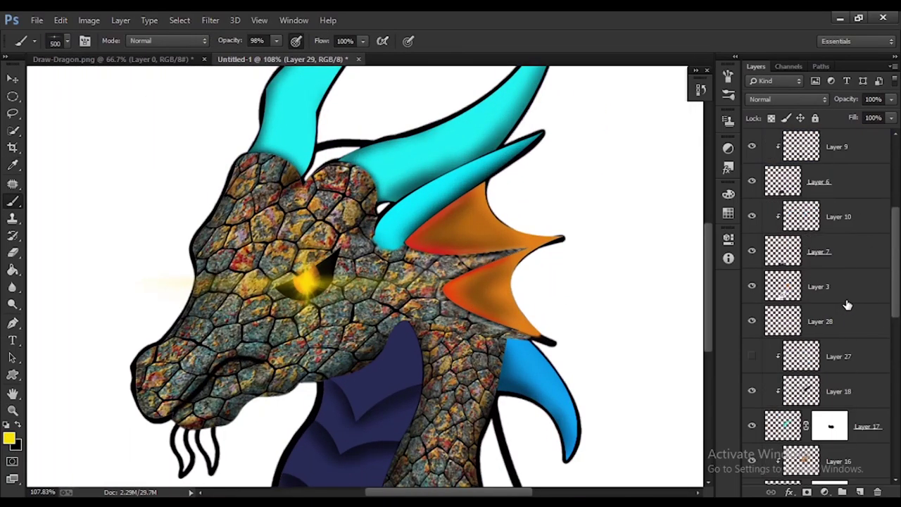
scroll(847, 306, up, 1)
click(838, 252)
click(751, 252)
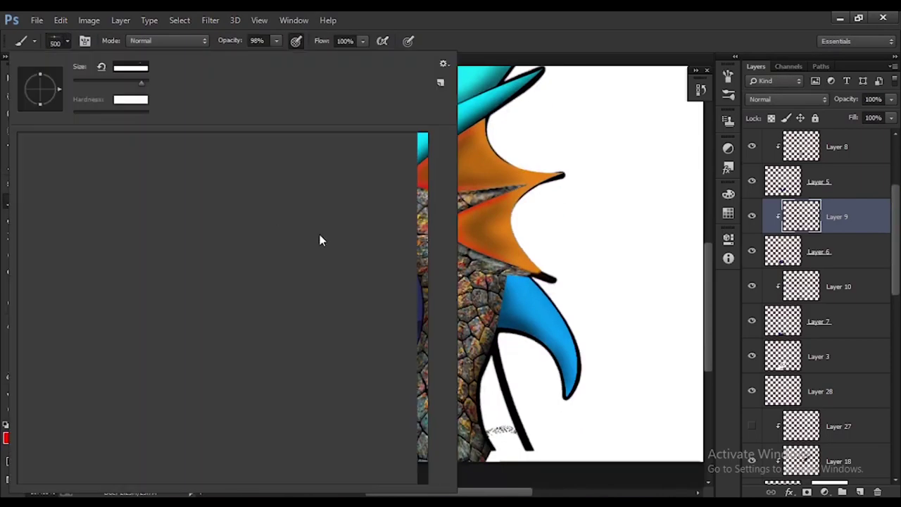
double_click(151, 380)
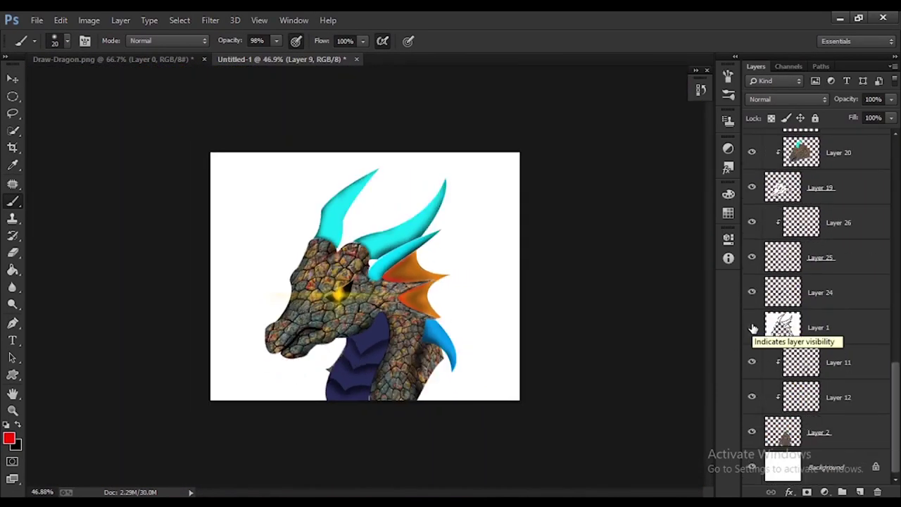
Compare the artwork with and without the line drawing on Layer 1, and show and select that layer.
click(752, 327)
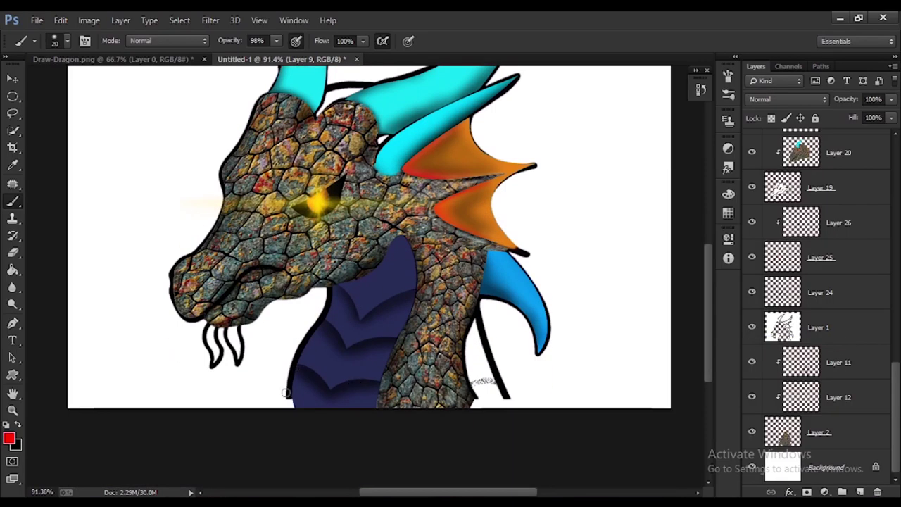
click(752, 327)
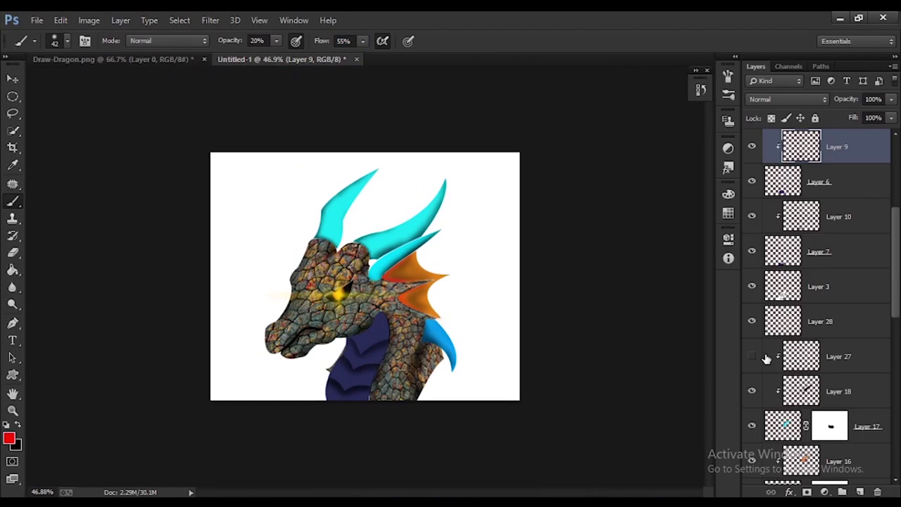
scroll(764, 358, down, 5)
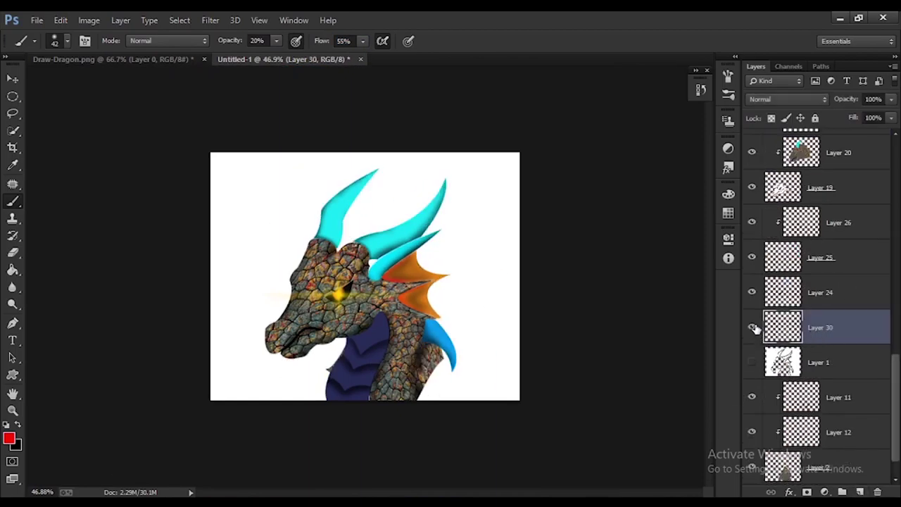
click(752, 362)
click(783, 362)
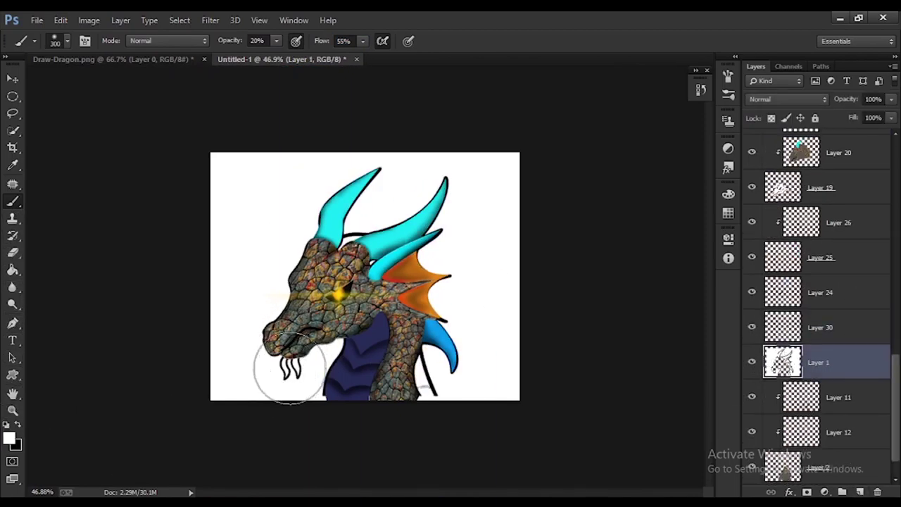
Try painting white over the line drawing on Layer 1 with a size 300 brush at 100% opacity and flow.
key(0)
key(shift+0)
mouse_move(289, 368)
mouse_down()
mouse_move(380, 159)
mouse_move(269, 399)
mouse_move(314, 300)
mouse_up()
click(752, 364)
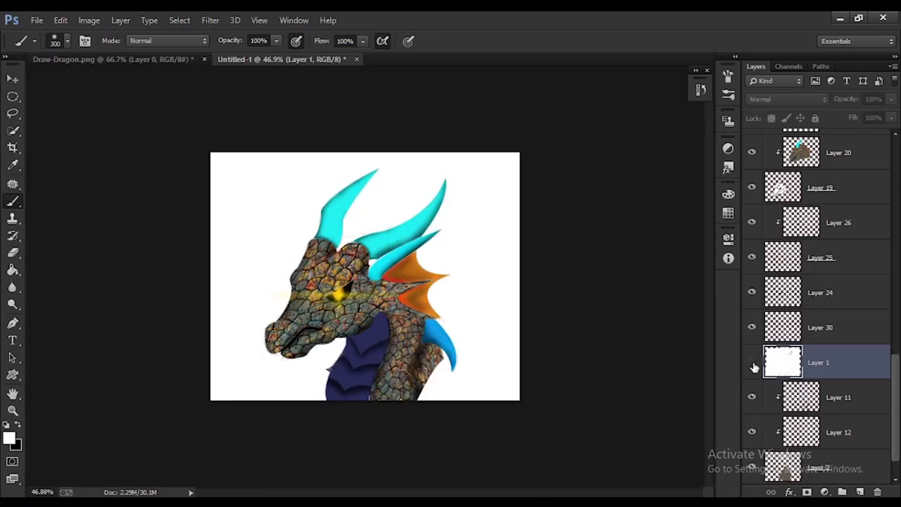
click(753, 366)
click(753, 365)
click(753, 366)
click(754, 366)
click(753, 366)
Undo the white painting on Layer 1.
key(ctrl+alt+z)
key(ctrl+alt+z)
key(ctrl+alt+z)
key(ctrl+alt+z)
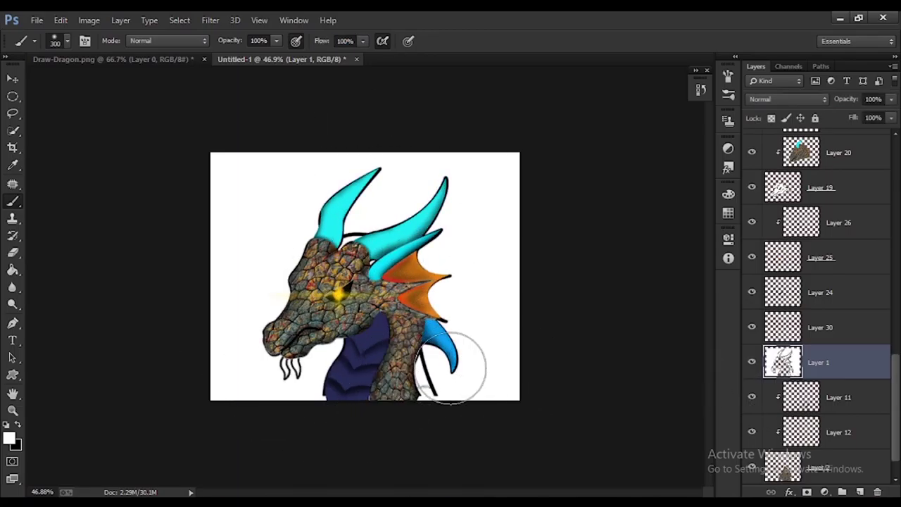
Paint white over the loose outlines behind the neck near the blue spike on Layer 1, and hide the layer.
click(450, 368)
scroll(454, 369, up, 5)
click(517, 397)
click(513, 418)
scroll(697, 397, down, 6)
click(751, 362)
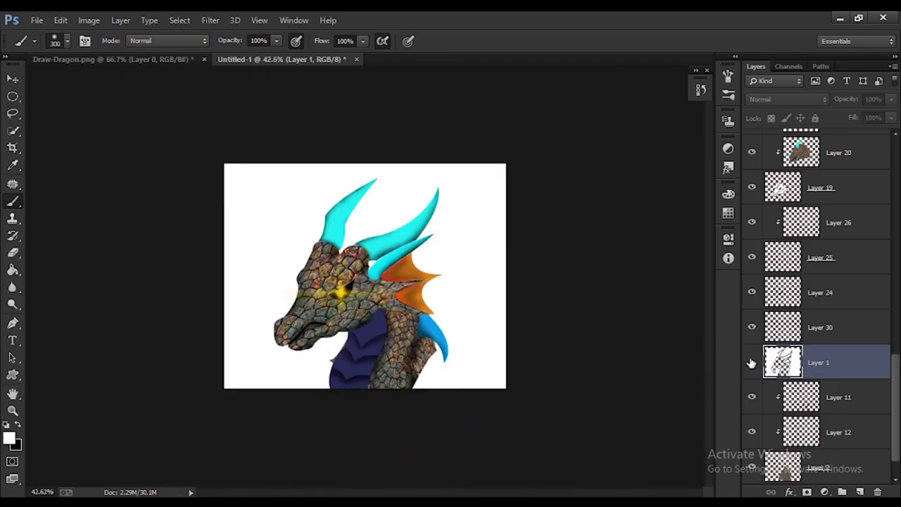
Add a white layer mask to the neck's scaly texture on Layer 2.
click(792, 156)
scroll(823, 281, down, 2)
click(810, 432)
drag(750, 397, 752, 363)
alt+click(807, 491)
key(ctrl+alt+z)
click(820, 433)
click(807, 491)
Try painting on Layer 2's mask with a smaller brush at the lower back edge of the neck.
scroll(418, 388, up, 6)
key(bracketleft)
key(bracketleft)
key(bracketleft)
key(bracketleft)
key(bracketleft)
key(bracketleft)
key(bracketleft)
key(bracketleft)
key(bracketleft)
key(bracketleft)
mouse_move(483, 399)
mouse_down()
mouse_move(457, 479)
mouse_move(461, 470)
mouse_up()
scroll(493, 464, down, 7)
key(ctrl+alt+z)
key(ctrl+alt+z)
key(ctrl+alt+z)
key(ctrl+alt+z)
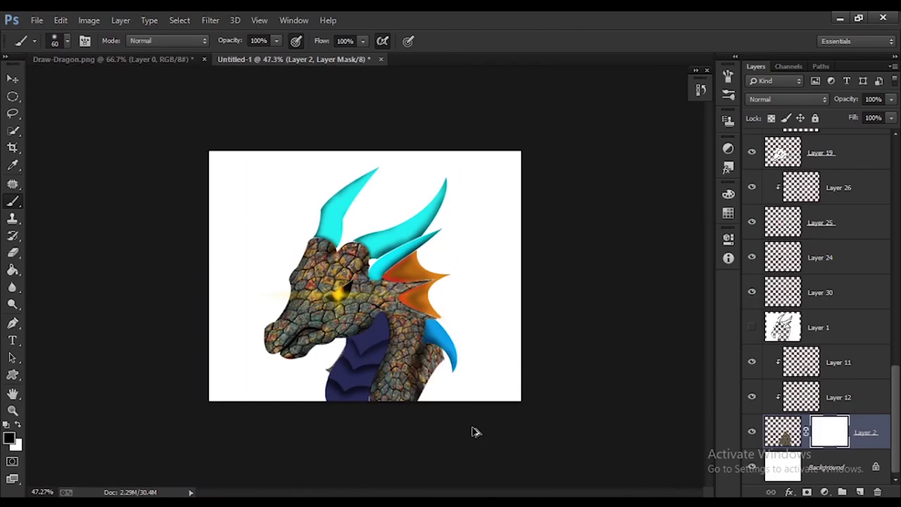
Paint black on Layer 2's mask to hide the excess scales behind the neck and in front of the throat.
click(823, 432)
click(807, 491)
scroll(451, 369, up, 6)
drag(484, 337, 465, 365)
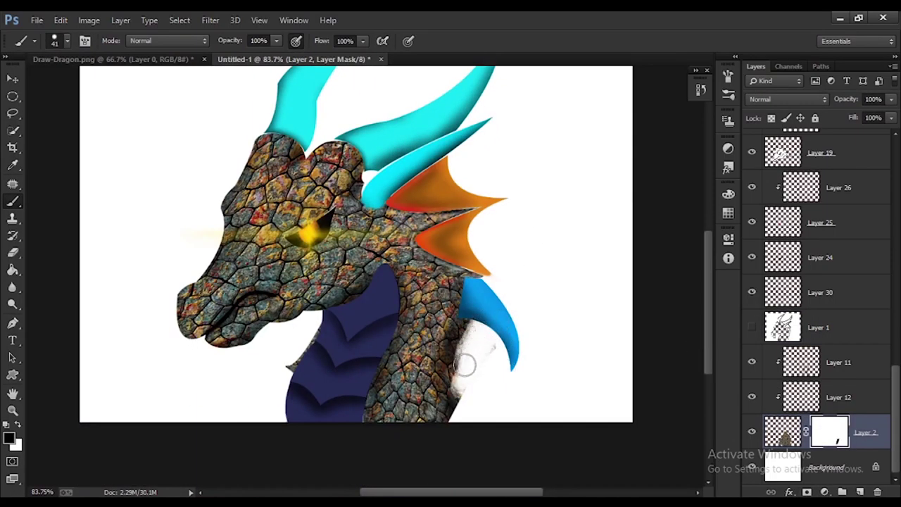
scroll(285, 413, down, 7)
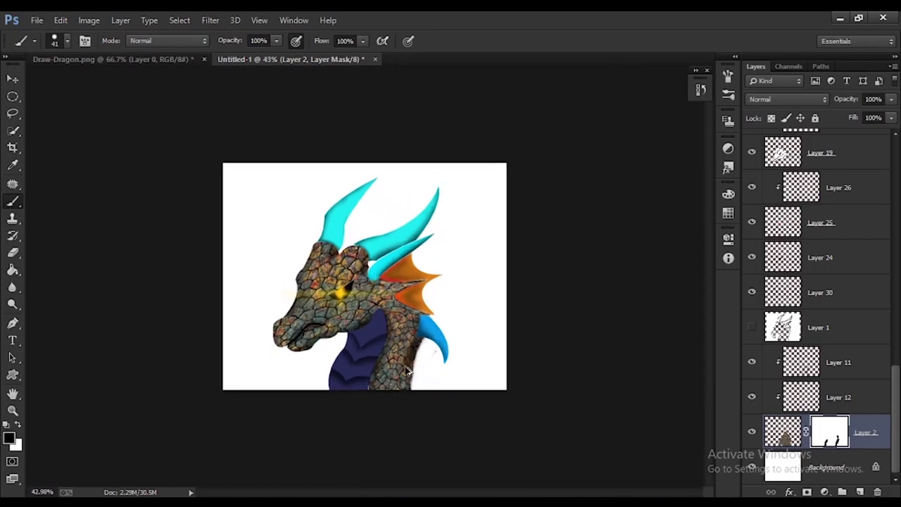
scroll(394, 366, up, 9)
scroll(394, 366, down, 6)
scroll(366, 338, up, 5)
click(14, 79)
scroll(509, 296, down, 1)
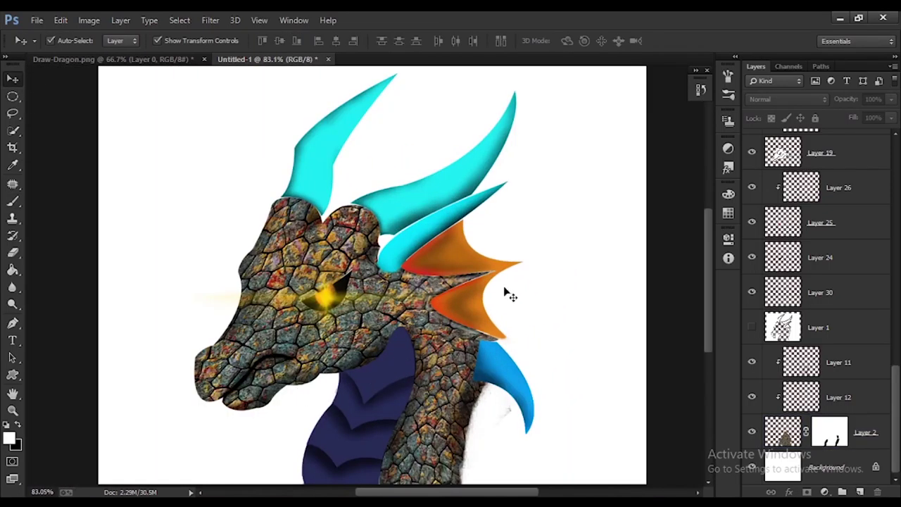
scroll(385, 252, down, 7)
scroll(385, 251, up, 5)
Add a white layer mask to the head's scaly texture on Layer 20.
click(13, 202)
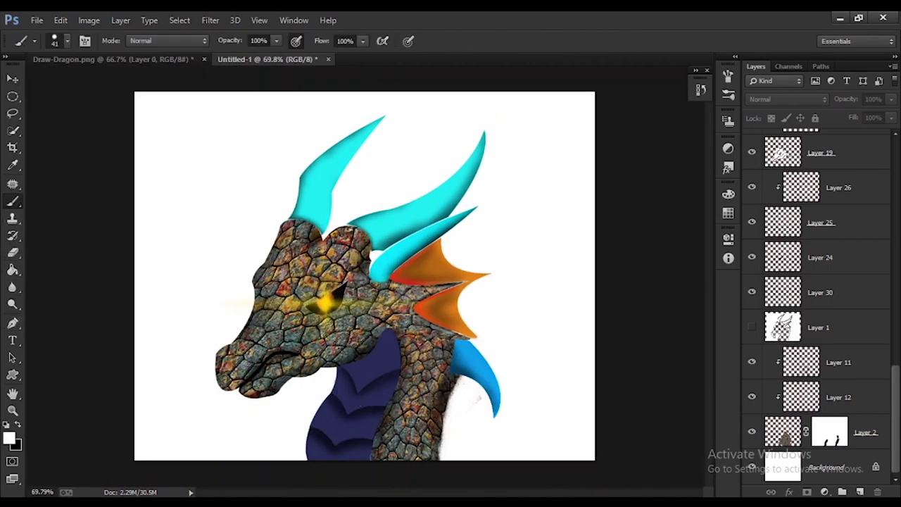
scroll(823, 296, up, 5)
click(838, 292)
click(807, 492)
scroll(258, 373, up, 6)
scroll(258, 373, down, 14)
Open the starry night sky picture and bring it into the dragon document as a new layer.
key(ctrl+o)
click(14, 79)
drag(154, 153, 352, 282)
scroll(317, 253, down, 12)
Scale the starry sky to 26.38% width and 20.12% height to cover the canvas, and move its layer below Layer 2.
drag(455, 453, 282, 231)
scroll(314, 254, up, 3)
scroll(858, 331, down, 2)
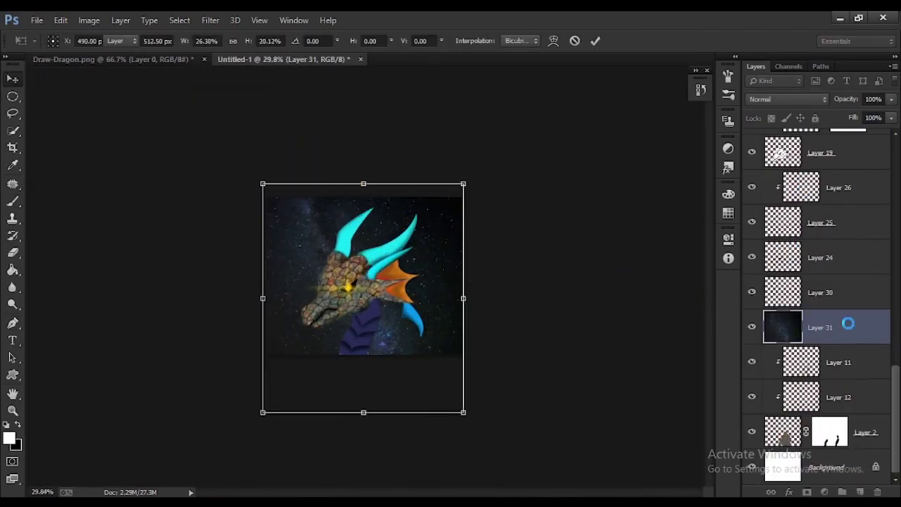
drag(822, 325, 845, 443)
scroll(407, 291, up, 3)
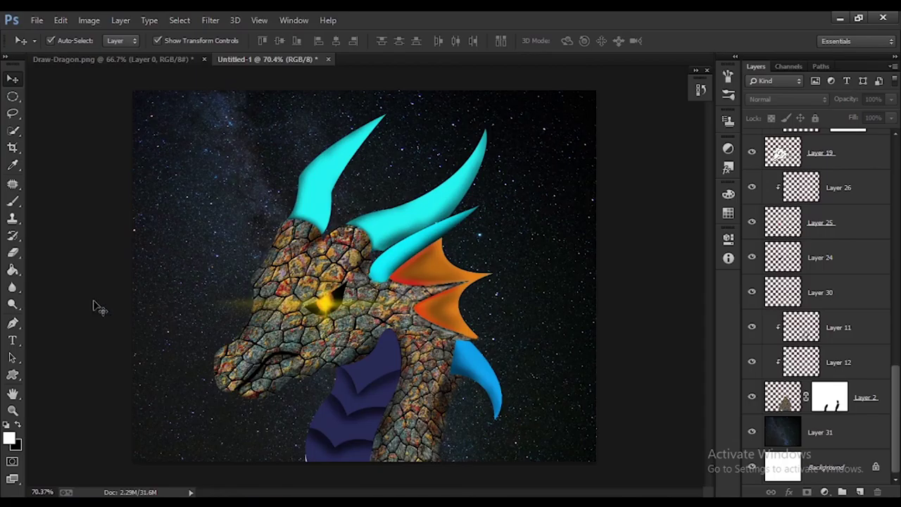
Add a new top layer and shade the scaly head with a size 30 black brush at 46% opacity and 34% flow.
click(12, 201)
scroll(859, 376, up, 10)
click(833, 147)
click(859, 492)
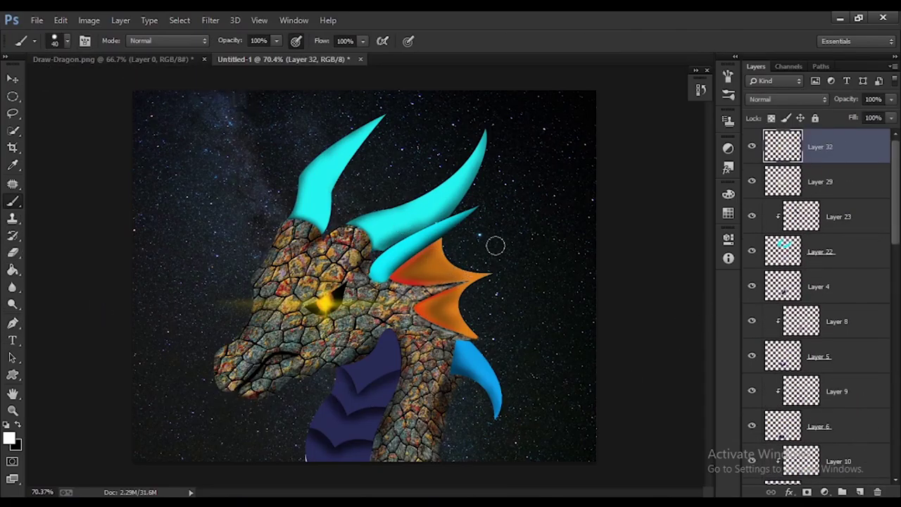
key(ctrl+z)
key(d)
key(bracketleft)
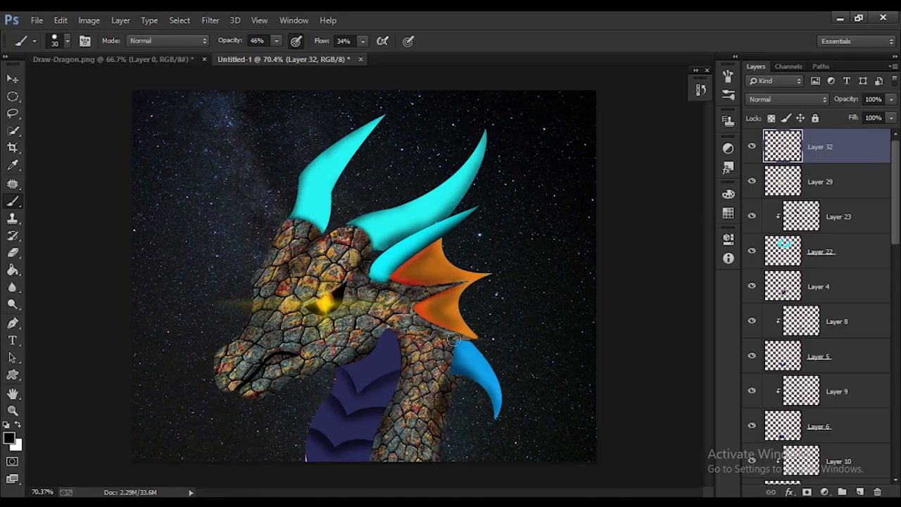
scroll(846, 323, down, 5)
scroll(871, 233, up, 5)
Try moving the blue spike's Layer 13 below the scaly head's Layer 19 and compare layer visibility.
scroll(816, 325, down, 4)
scroll(820, 320, down, 6)
click(843, 253)
drag(869, 256, 845, 370)
scroll(857, 325, down, 1)
click(752, 288)
click(751, 288)
click(753, 251)
click(754, 251)
scroll(853, 305, down, 2)
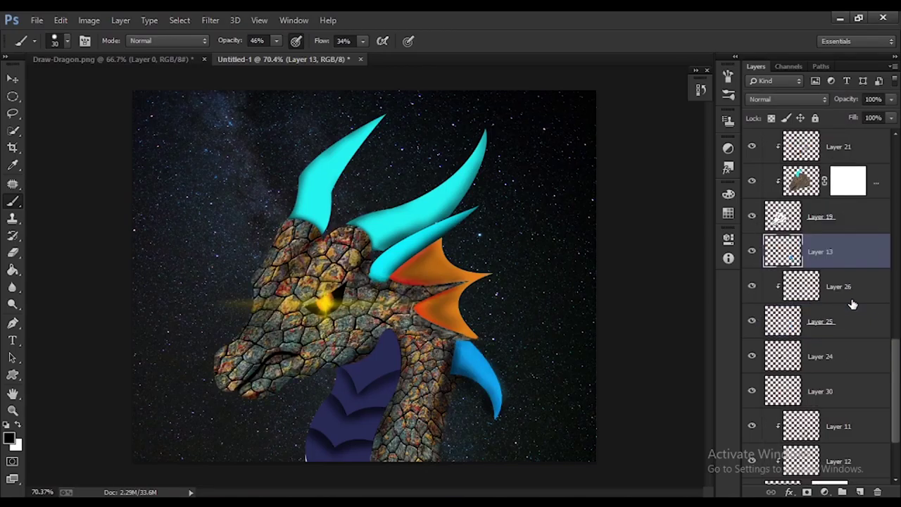
Undo the reordering of the blue spike's Layer 13.
drag(847, 259, 842, 201)
key(ctrl+alt+z)
key(ctrl+alt+z)
key(ctrl+alt+z)
Refine Layer 2's mask with white and black along the back of the neck near the blue spike's base.
scroll(828, 267, down, 10)
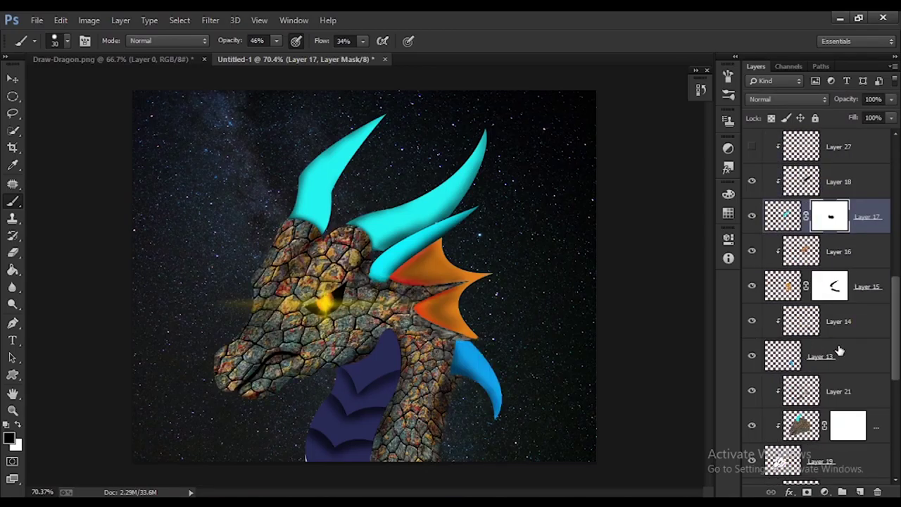
click(845, 397)
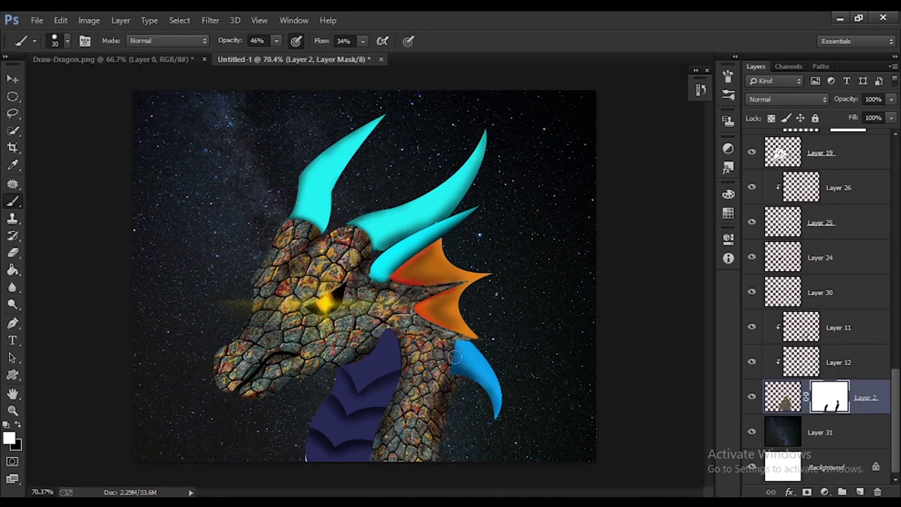
scroll(455, 361, down, 2)
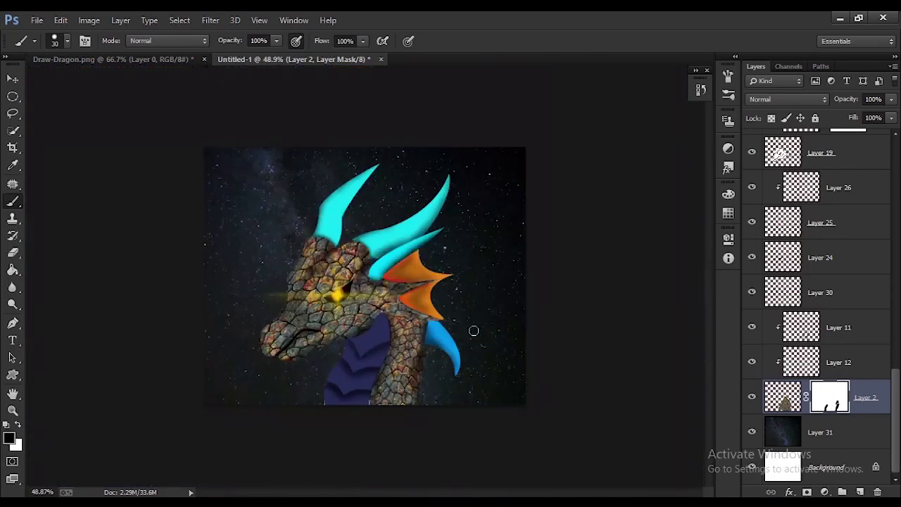
scroll(837, 310, up, 7)
mouse_move(845, 292)
mouse_down()
mouse_move(863, 455)
mouse_move(867, 413)
mouse_move(844, 384)
mouse_move(849, 416)
mouse_move(865, 264)
mouse_move(858, 288)
mouse_up()
scroll(354, 451, up, 2)
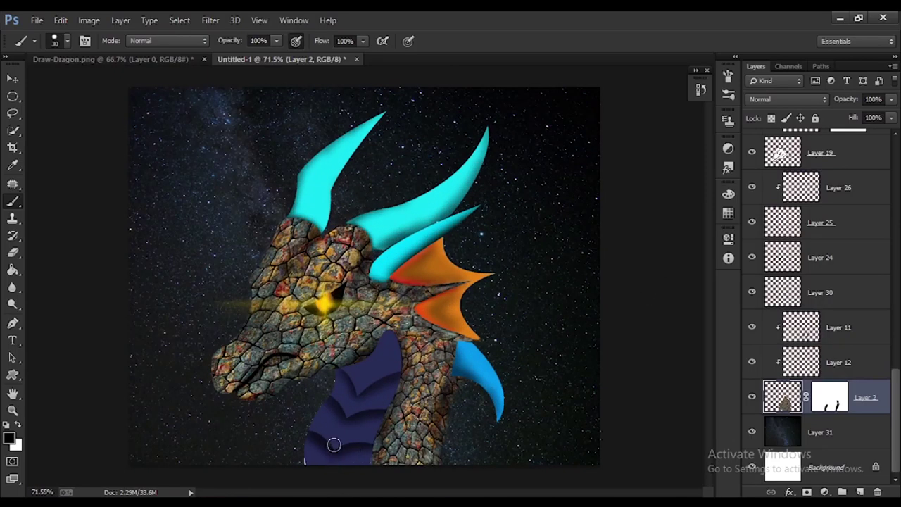
Merge all the dragon layers from Layer 32 down to Layer 2 into one layer.
scroll(808, 261, up, 10)
click(817, 147)
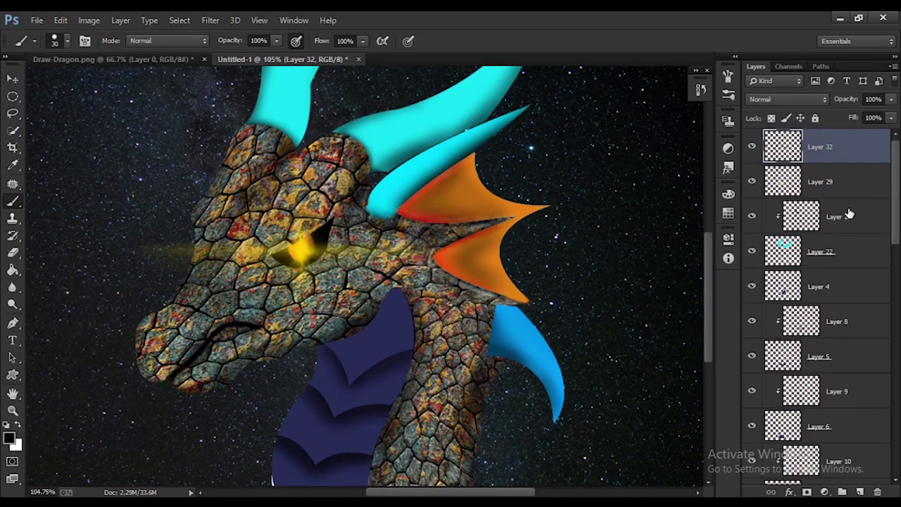
scroll(849, 214, down, 10)
shift+click(873, 398)
key(ctrl+e)
click(752, 183)
click(752, 183)
Add a new layer clipped to the merged dragon and choose red as the painting colour.
click(858, 491)
alt+click(837, 164)
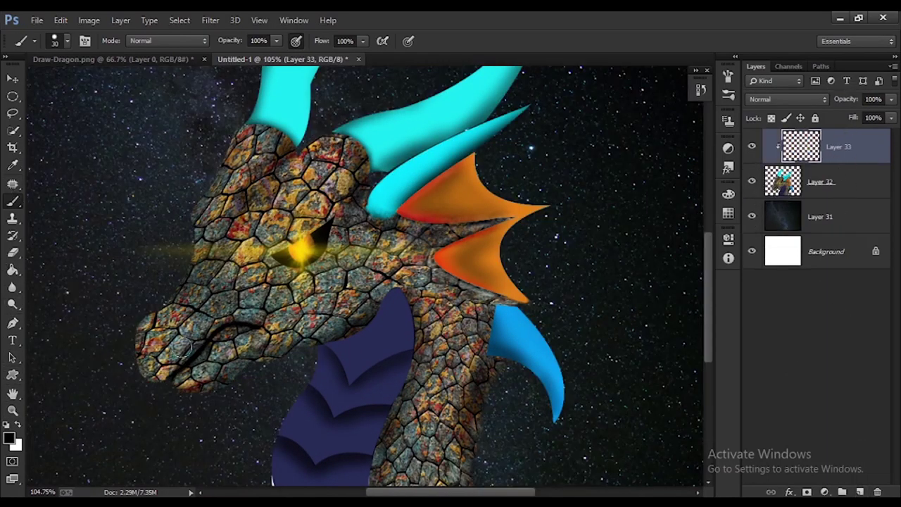
click(9, 438)
click(226, 421)
click(199, 274)
click(226, 430)
click(345, 257)
Undo the latest changes on Layer 33, including its clipping to the dragon.
scroll(283, 380, down, 3)
key(ctrl+alt+z)
key(ctrl+alt+z)
key(ctrl+alt+z)
Choose the 2000 px brush preset and undo the test dab on Layer 33.
click(67, 41)
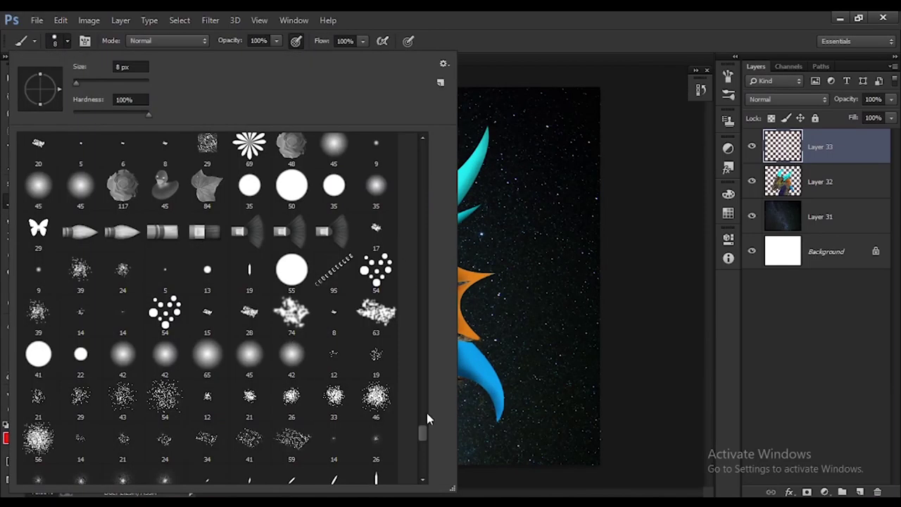
drag(424, 431, 423, 450)
click(81, 371)
click(459, 358)
key(ctrl+z)
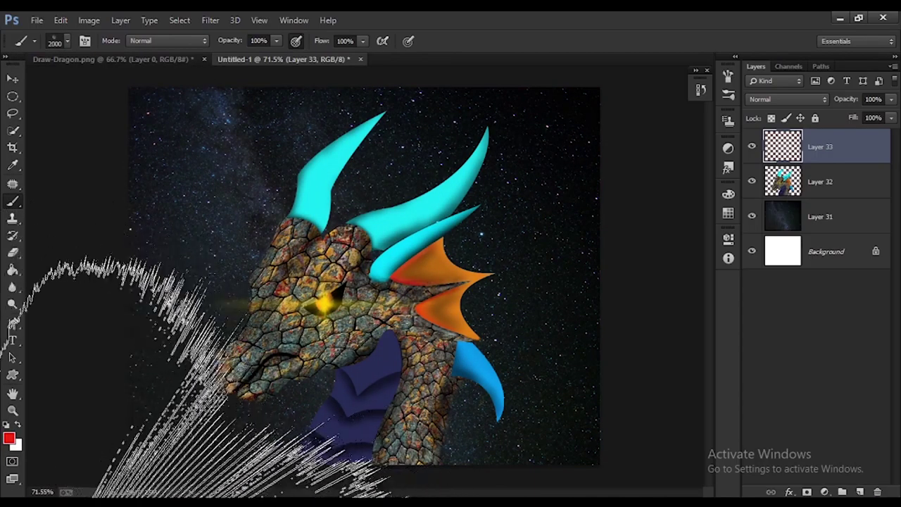
Change the painting colour to orange and paint a soft orange glow over the canvas's lower-left area on Layer 33.
scroll(422, 338, down, 3)
click(9, 438)
click(226, 415)
click(344, 258)
click(106, 489)
click(112, 484)
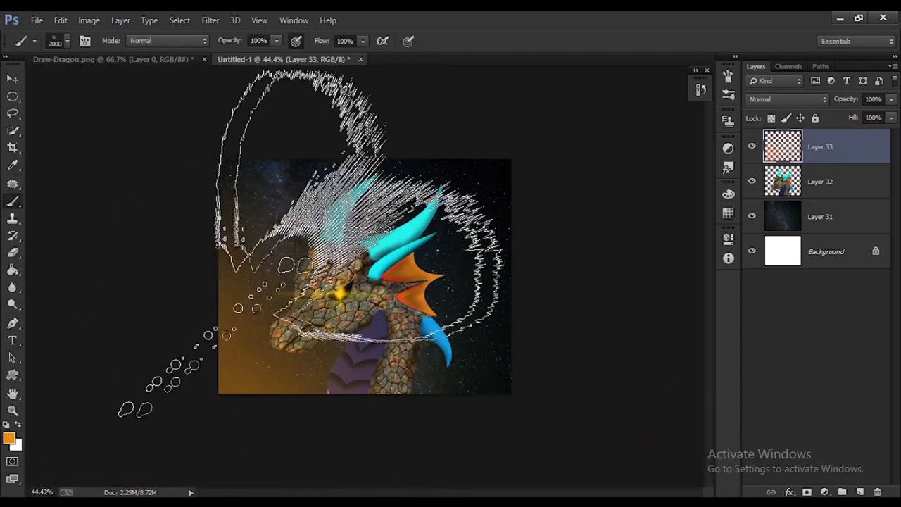
Compare Layer 33 below and above the dragon layer, keep it on top and set its opacity to 70%.
drag(859, 148, 859, 199)
drag(858, 184, 859, 147)
drag(846, 106, 837, 106)
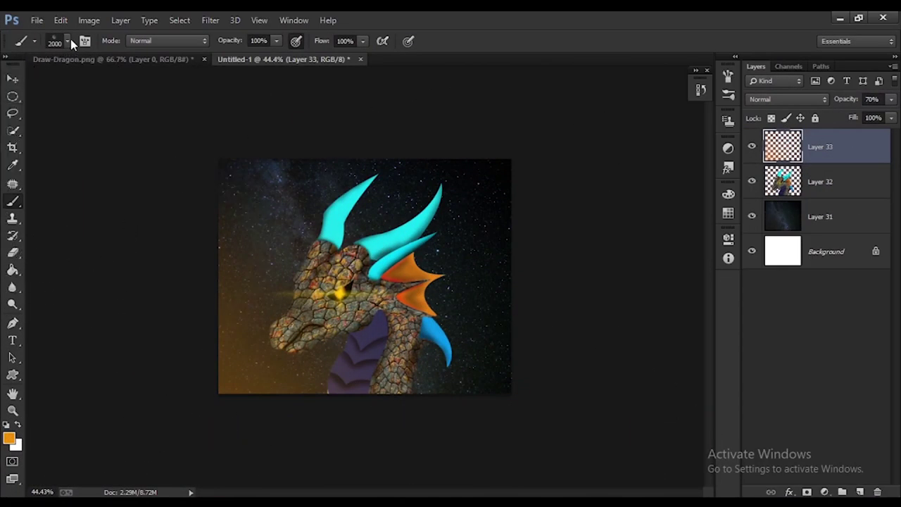
Try another brush preset and switch to a soft round brush.
click(68, 40)
drag(424, 456, 425, 424)
click(333, 406)
click(474, 362)
click(69, 40)
double_click(292, 195)
Paint an orange rim light along the snout, jaw and brow with a size 10 brush at 32% opacity and 40% flow.
scroll(332, 307, up, 5)
key(bracketleft)
key(bracketleft)
key(bracketleft)
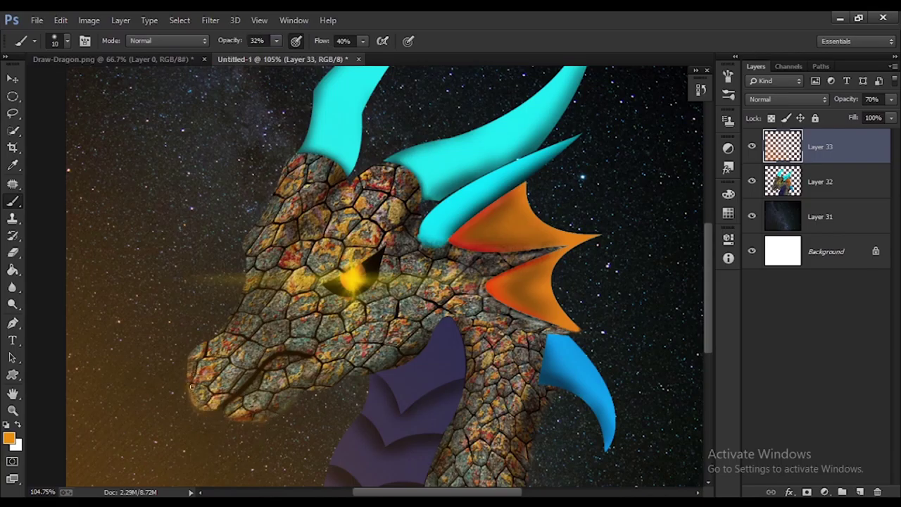
scroll(191, 386, down, 4)
scroll(225, 276, up, 5)
scroll(167, 392, down, 3)
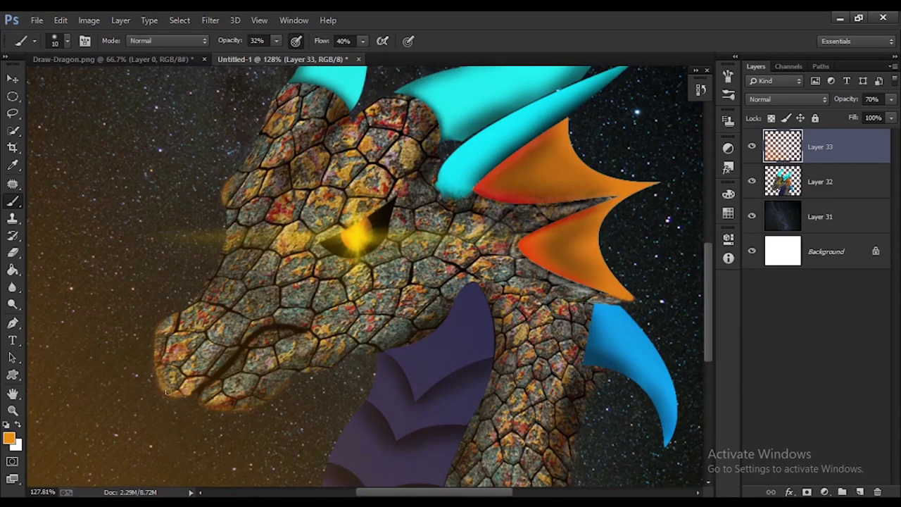
Paint an orange rim light down the front edge of the purple throat, finishing with size 35, 28% opacity and 19% flow.
scroll(441, 382, up, 4)
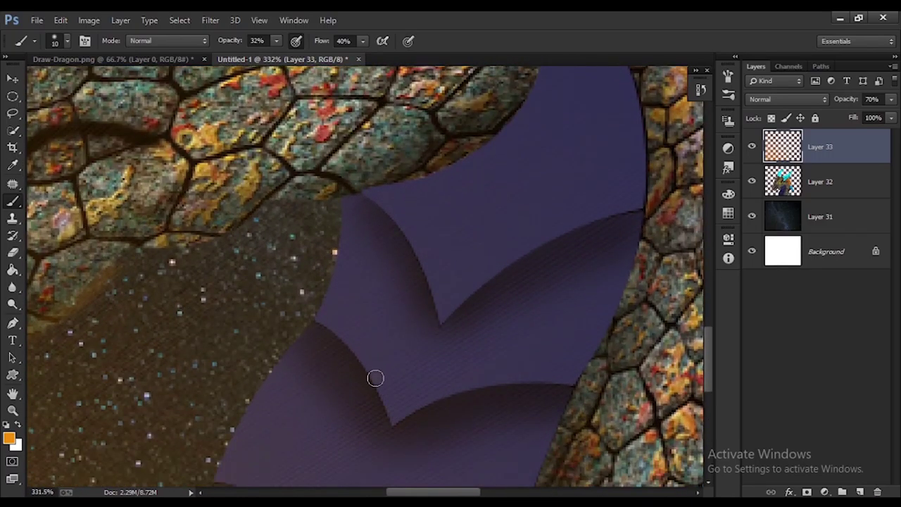
scroll(375, 378, down, 4)
scroll(451, 369, up, 2)
scroll(423, 376, up, 2)
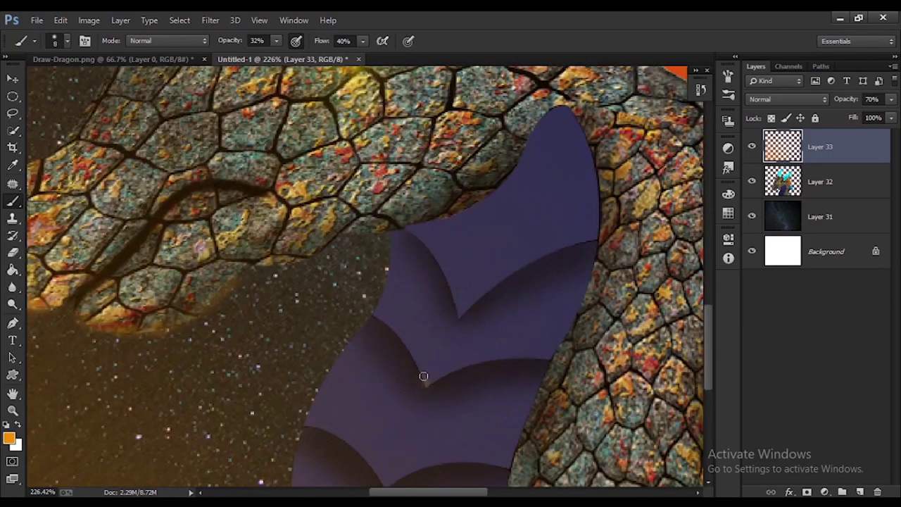
scroll(350, 364, down, 1)
scroll(322, 407, down, 3)
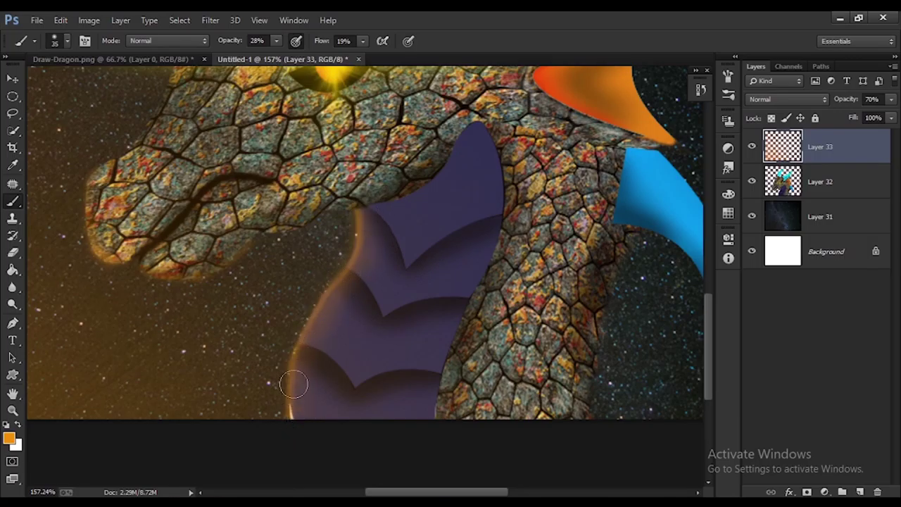
scroll(293, 383, down, 5)
scroll(347, 391, up, 4)
scroll(362, 366, down, 3)
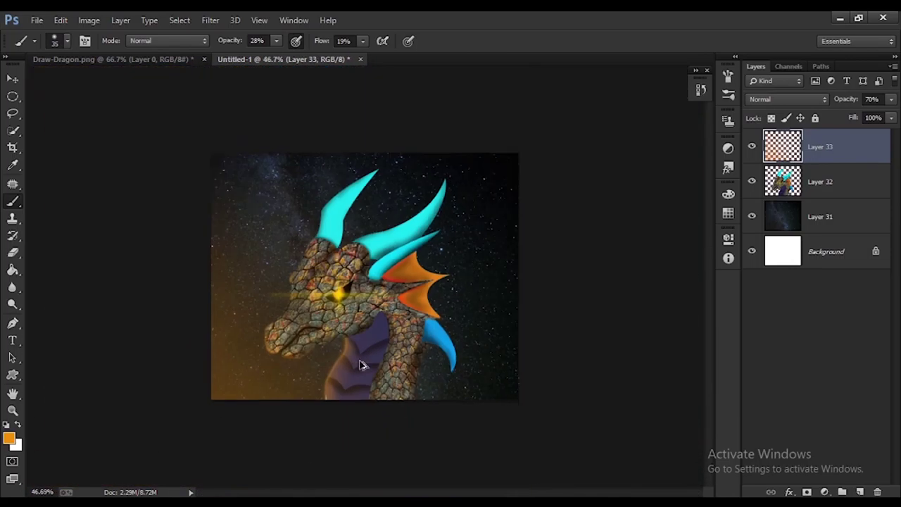
Paint thin orange highlights along the edges of the purple throat plates with a size 6 brush.
scroll(372, 396, up, 5)
key(bracketleft)
key(bracketleft)
key(bracketleft)
key(bracketleft)
key(bracketleft)
key(bracketleft)
key(bracketleft)
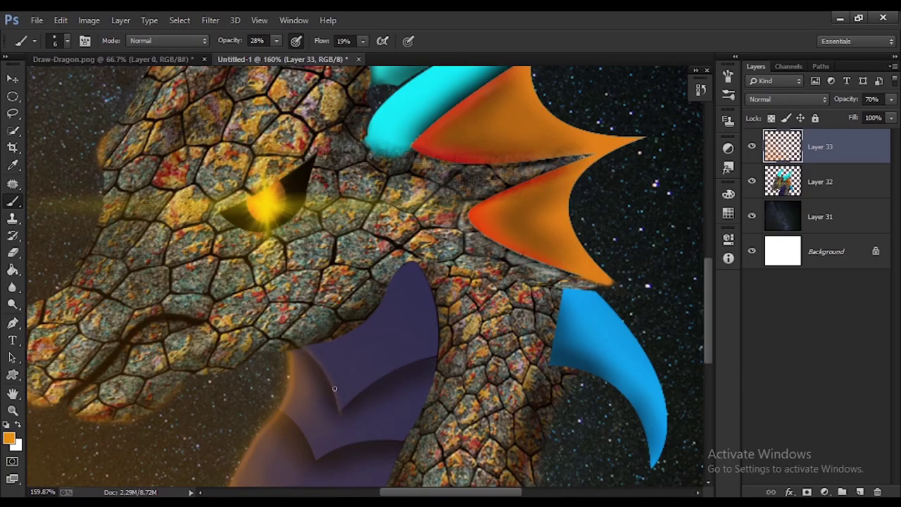
scroll(302, 347, down, 3)
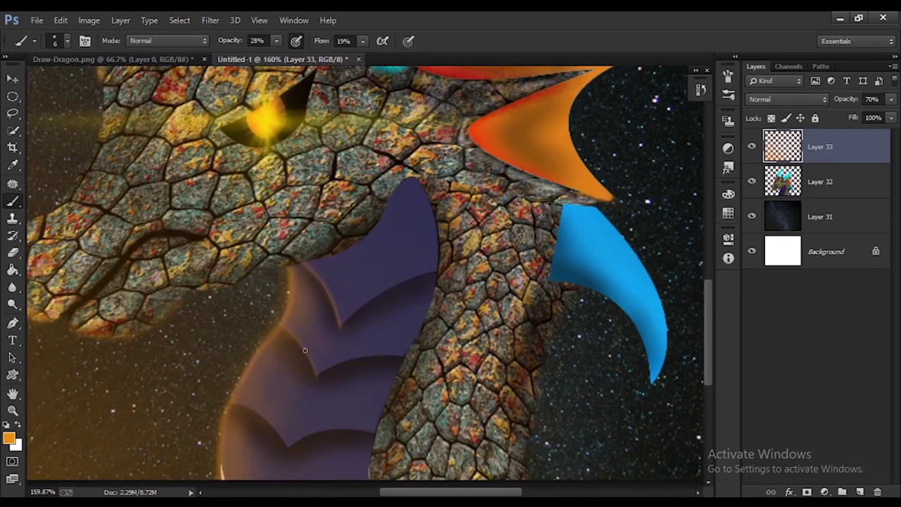
scroll(304, 350, down, 2)
scroll(270, 364, down, 4)
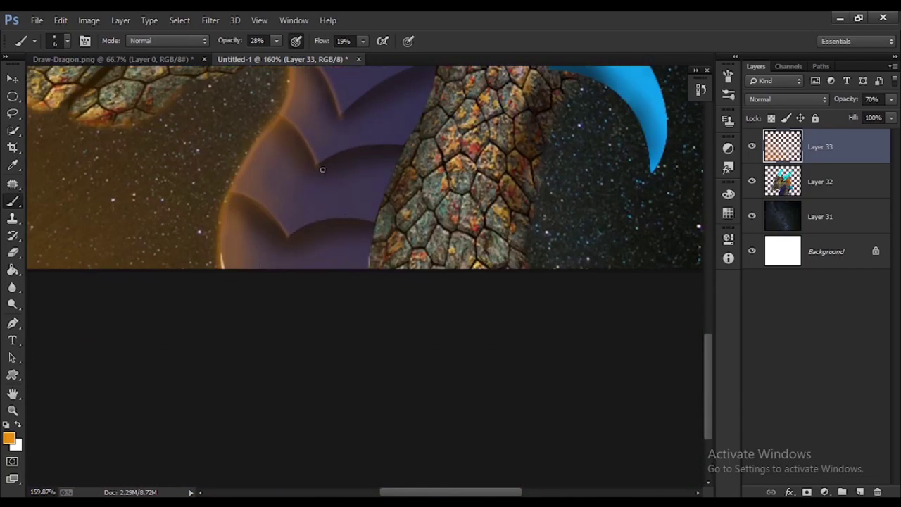
scroll(287, 315, up, 4)
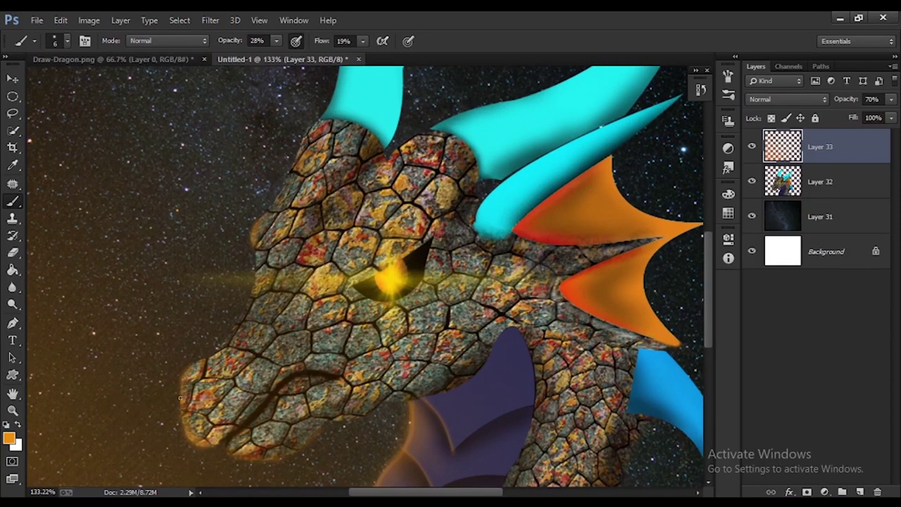
Sample the horn's cyan as the painting colour.
scroll(235, 449, down, 4)
scroll(340, 233, up, 4)
alt+click(341, 233)
Try painting a cyan glow around the front horn with a size 125 brush at 100% opacity and 93% flow.
drag(230, 41, 281, 41)
drag(321, 40, 373, 41)
mouse_move(393, 146)
mouse_down()
mouse_move(324, 282)
mouse_move(331, 211)
mouse_up()
key(ctrl+z)
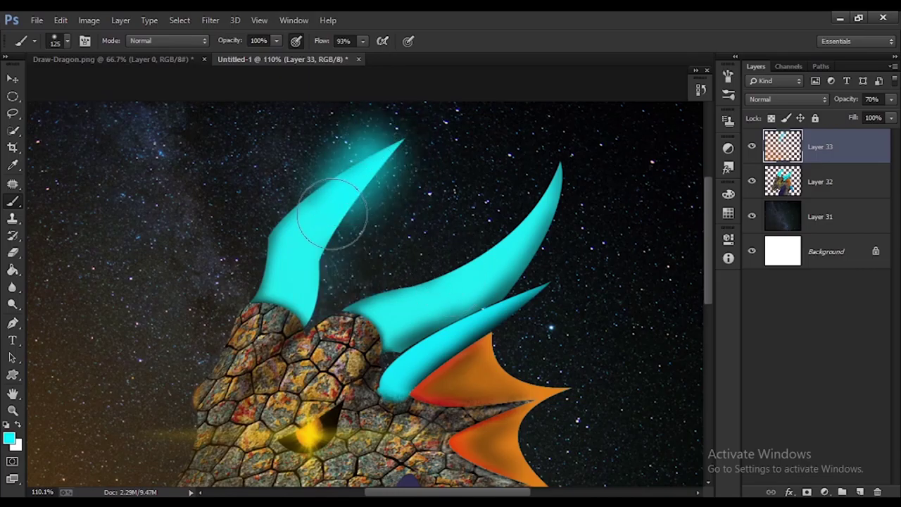
scroll(429, 238, down, 4)
key(ctrl+z)
Paint a softer cyan glow along the front horn with a size 90 brush at 68% opacity and 71% flow.
key(bracketleft)
key(bracketleft)
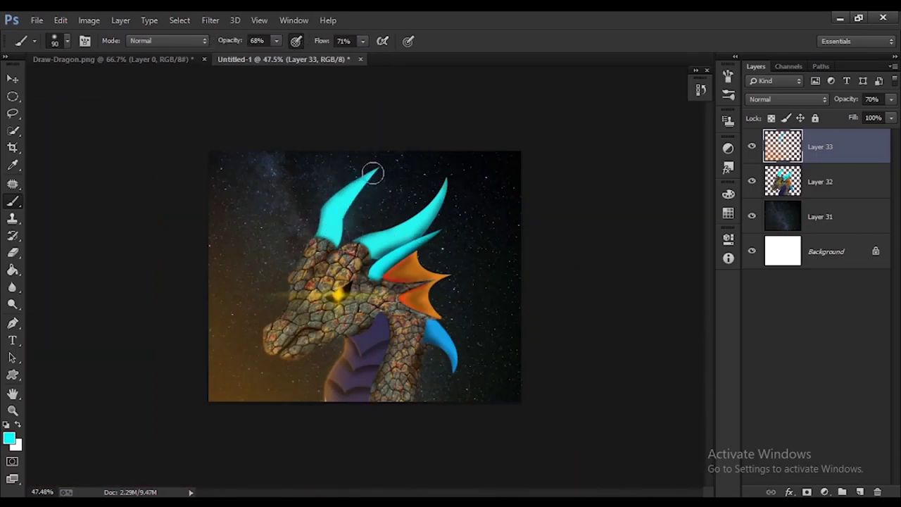
scroll(367, 238, down, 2)
scroll(367, 238, up, 2)
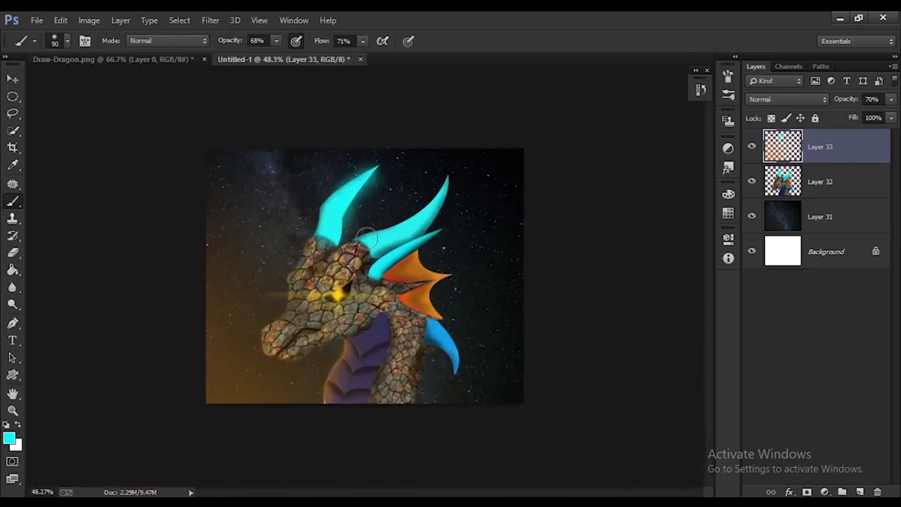
drag(333, 205, 362, 174)
Try painting a cyan glow around the rear horns and the blue neck spike, and undo those strokes.
scroll(361, 190, down, 4)
scroll(361, 211, up, 7)
drag(365, 224, 472, 145)
drag(455, 218, 394, 274)
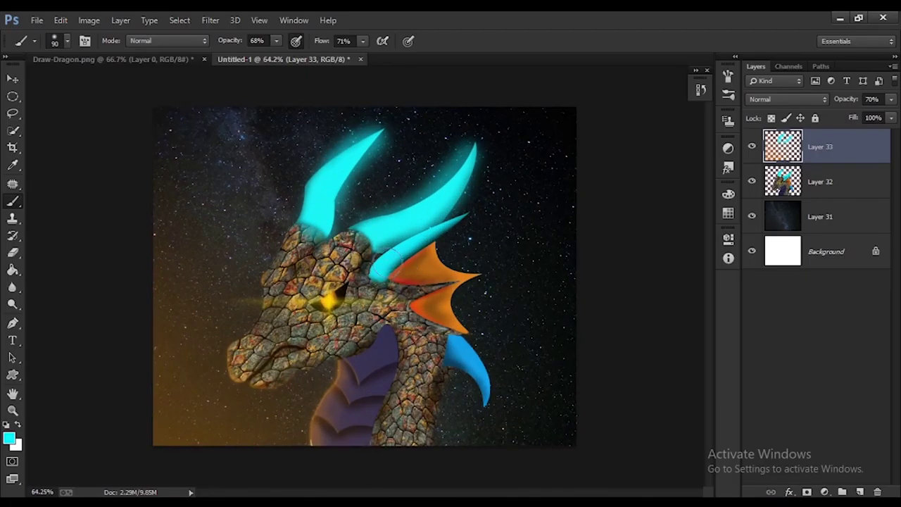
scroll(394, 273, down, 7)
scroll(423, 303, up, 6)
drag(448, 339, 470, 375)
scroll(458, 355, down, 2)
scroll(445, 338, up, 3)
key(ctrl+alt+z)
key(ctrl+alt+z)
key(ctrl+alt+z)
key(ctrl+alt+z)
Sample the eye's yellow and paint a thin rim down the front horn's outer edge with a size 8 brush.
scroll(317, 218, up, 9)
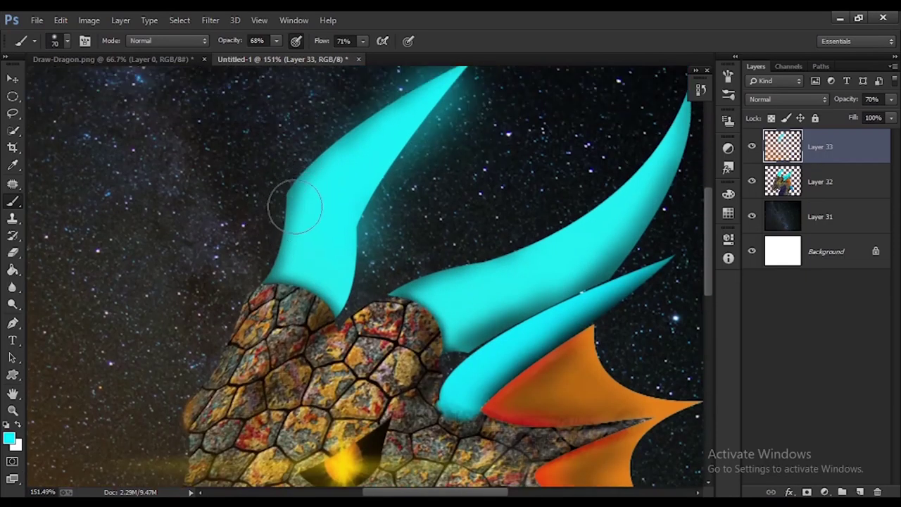
scroll(296, 207, down, 3)
key(bracketleft)
key(bracketleft)
key(bracketleft)
key(bracketleft)
key(bracketleft)
key(bracketleft)
key(bracketleft)
key(bracketleft)
key(bracketleft)
alt+click(343, 377)
drag(288, 194, 265, 284)
scroll(337, 260, down, 14)
scroll(350, 263, up, 12)
Extend the thin yellow rim along the forehead edge at 49% opacity and 50% flow.
drag(230, 41, 217, 41)
drag(321, 41, 306, 41)
scroll(286, 134, up, 10)
mouse_move(273, 146)
mouse_down()
mouse_move(269, 210)
mouse_move(236, 310)
mouse_up()
scroll(322, 201, down, 5)
scroll(352, 165, up, 5)
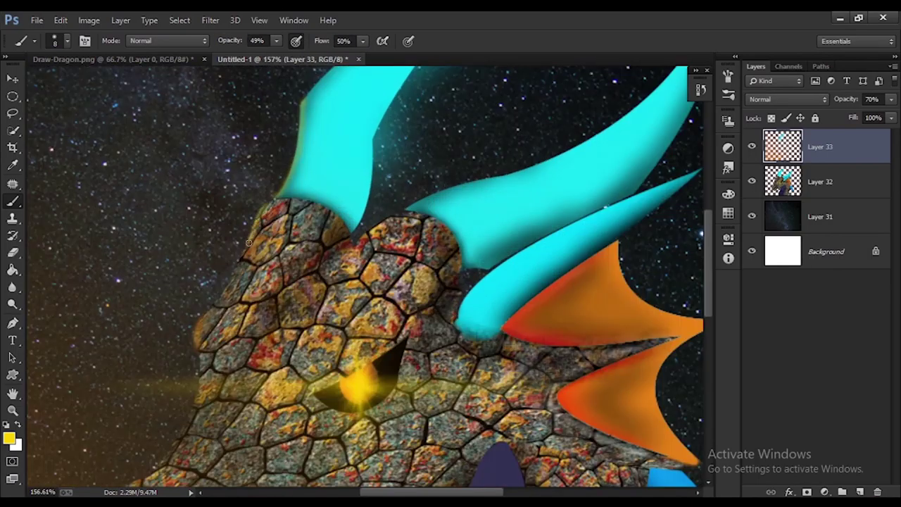
Thicken the yellow rim along the front horn and forehead with a size 15 brush.
scroll(340, 190, down, 4)
scroll(281, 180, up, 4)
key(])
key(])
key(])
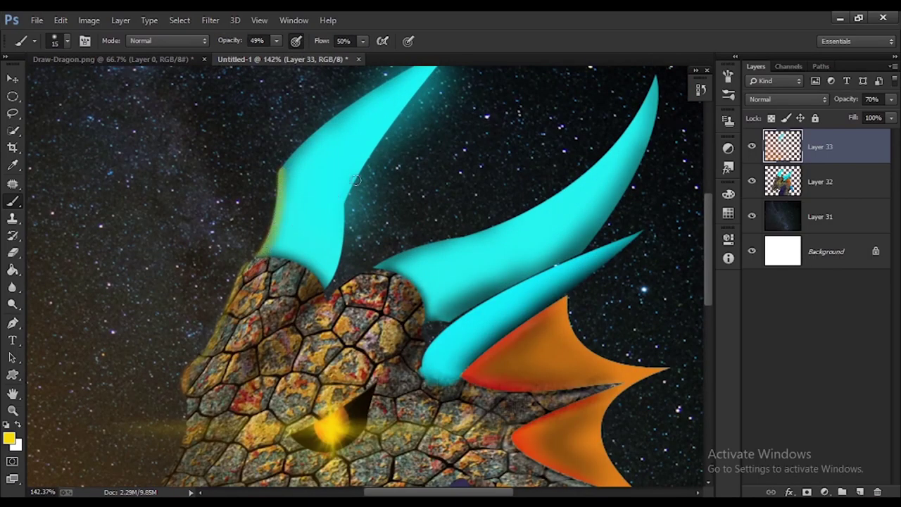
Paint soft yellow light over the head scales around the eye with size 60 and size 35 brushes.
scroll(356, 181, down, 4)
scroll(296, 267, up, 4)
key(])
key(])
key(])
scroll(282, 292, down, 1)
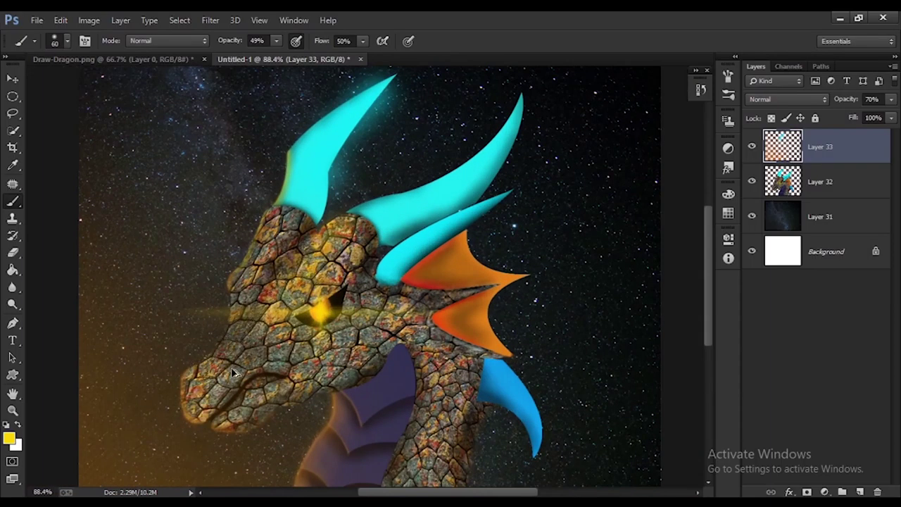
scroll(235, 373, up, 2)
key([)
key([)
key([)
key([)
scroll(188, 421, down, 4)
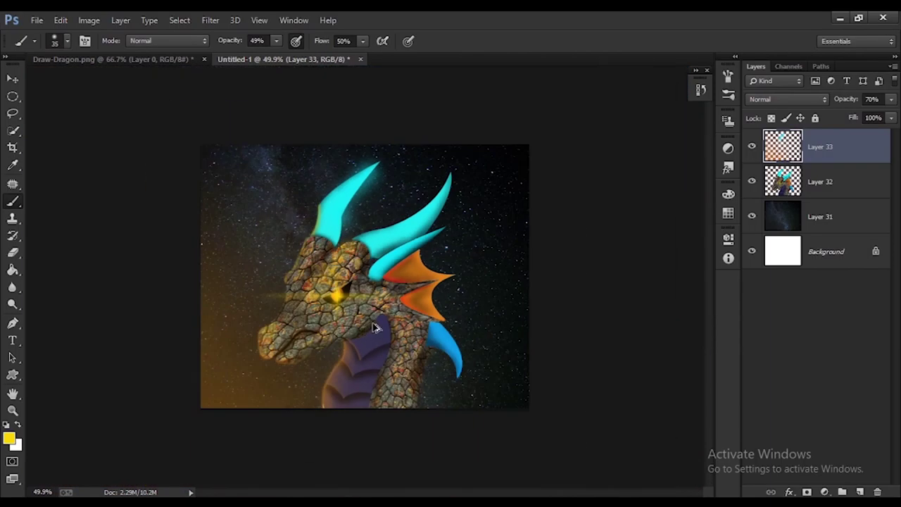
Reset the painting colour to black and shade the throat beneath the jaw and beside the neck with a size 25 brush.
scroll(440, 366, up, 3)
click(6, 426)
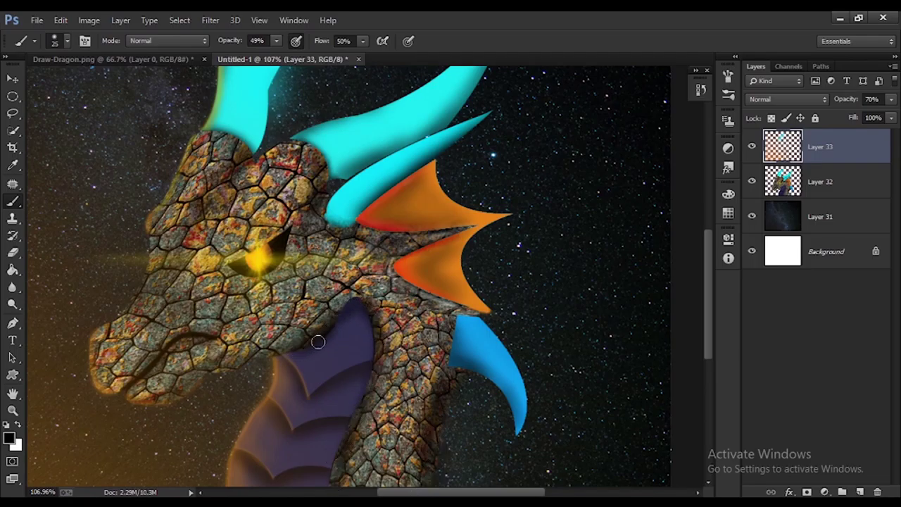
scroll(317, 341, down, 3)
scroll(422, 340, up, 3)
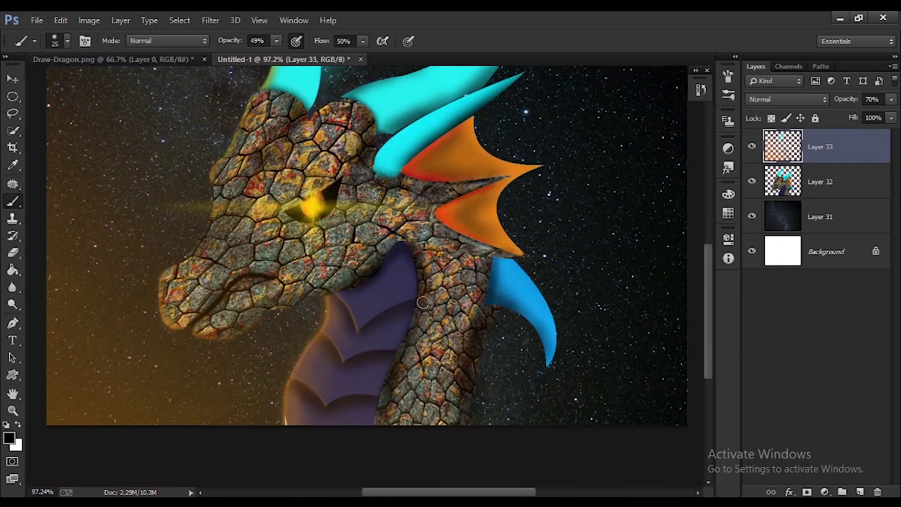
scroll(476, 182, down, 1)
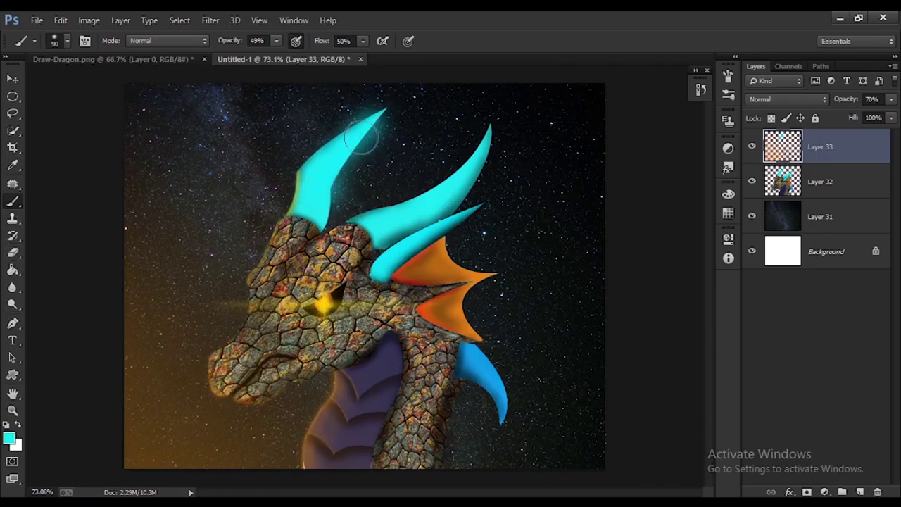
Paint a soft cyan glow around the rear horns at 49% opacity and 50% flow.
scroll(302, 256, up, 2)
mouse_move(457, 233)
mouse_down()
mouse_move(572, 121)
mouse_move(524, 196)
mouse_move(389, 264)
mouse_up()
key(bracketright)
drag(435, 308, 393, 339)
Sample the fin's orange and paint a soft glow around both fins and the snout's front edge with a size 60 brush.
alt+click(466, 338)
drag(512, 299, 565, 330)
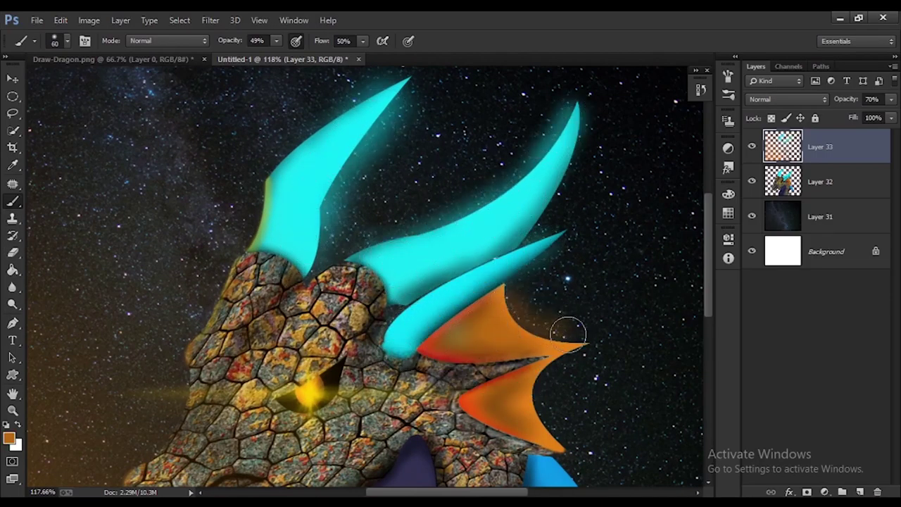
scroll(338, 331, down, 4)
scroll(317, 336, up, 3)
scroll(218, 345, down, 2)
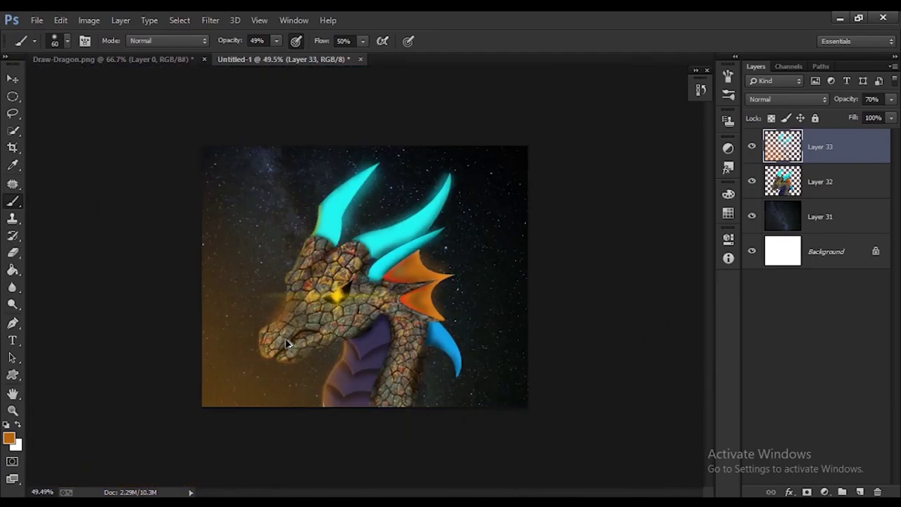
scroll(276, 391, up, 4)
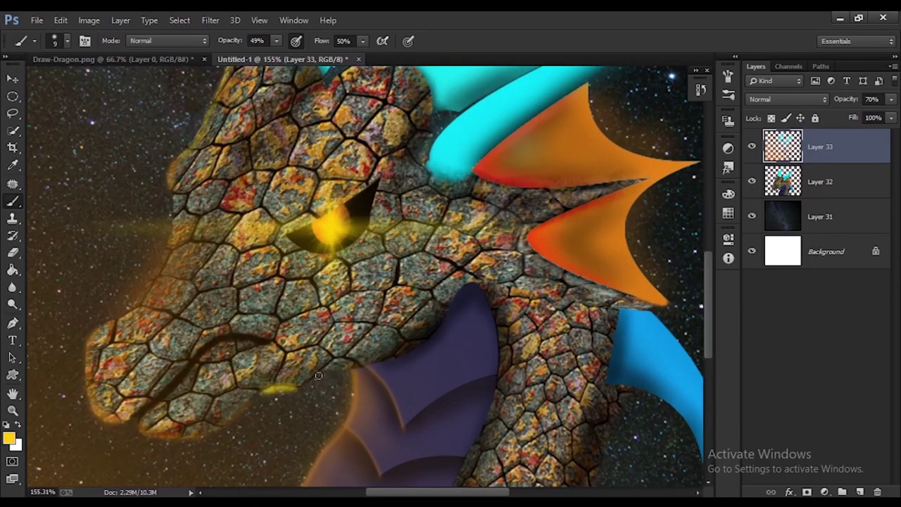
Sample orange and paint a thin highlight along the jaw's lower edge with a size 9 brush.
scroll(318, 376, down, 4)
alt+click(282, 358)
scroll(335, 352, up, 3)
scroll(335, 352, down, 2)
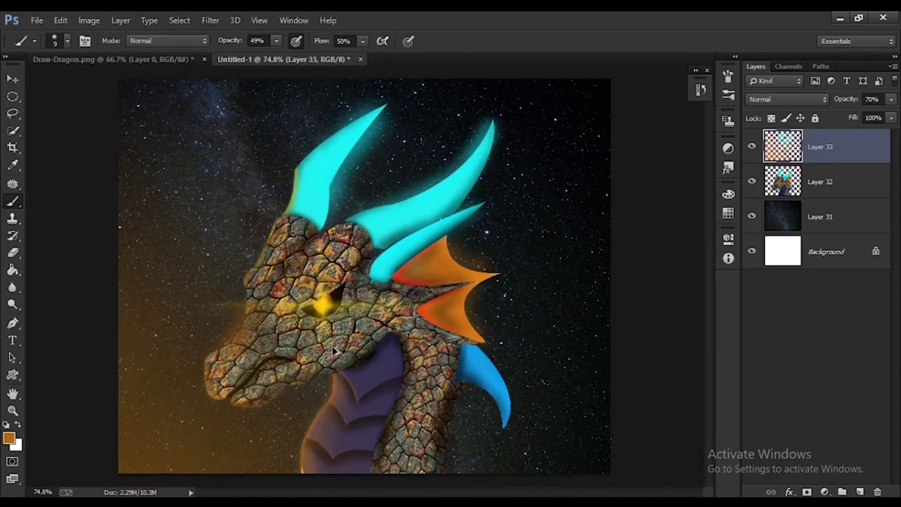
Merge the glow, dragon and starry sky layers into one layer above the Background.
scroll(335, 352, down, 1)
right_click(833, 162)
click(721, 174)
key(ctrl+e)
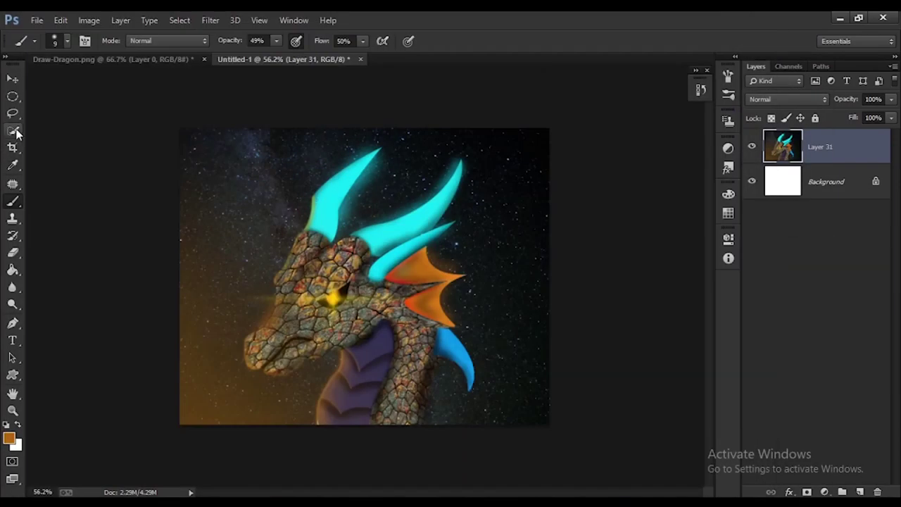
Open the merged layer in the Camera Raw filter and set Temperature to -2 and Tint to +8.
click(12, 147)
click(211, 20)
click(239, 96)
drag(668, 221, 674, 241)
Set Contrast to +6, Highlights to +12, Shadows to +17, Whites to +4 and Blacks to -33.
drag(668, 283, 681, 345)
double_click(672, 283)
drag(667, 365, 671, 365)
drag(668, 386, 641, 385)
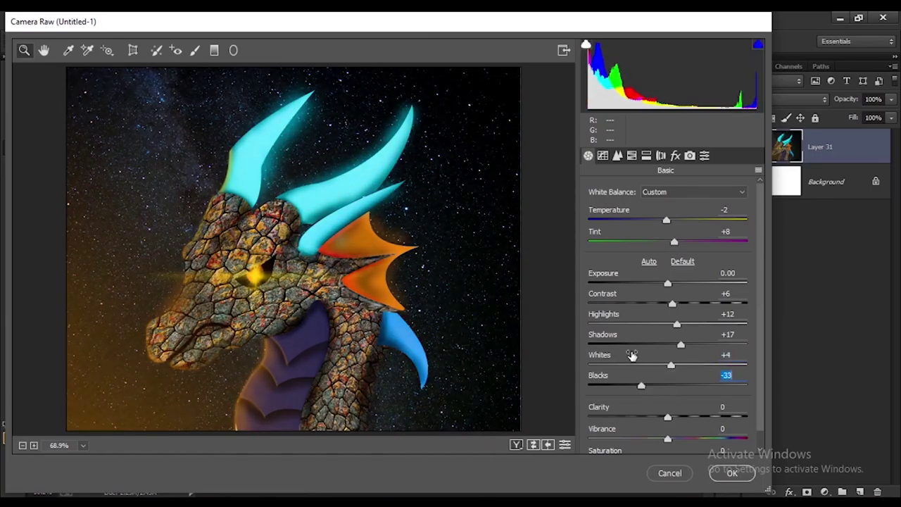
Raise Clarity and Vibrance, and set the noise reduction Luminance to 45.
drag(667, 417, 686, 417)
drag(668, 439, 680, 438)
click(618, 155)
drag(589, 319, 655, 324)
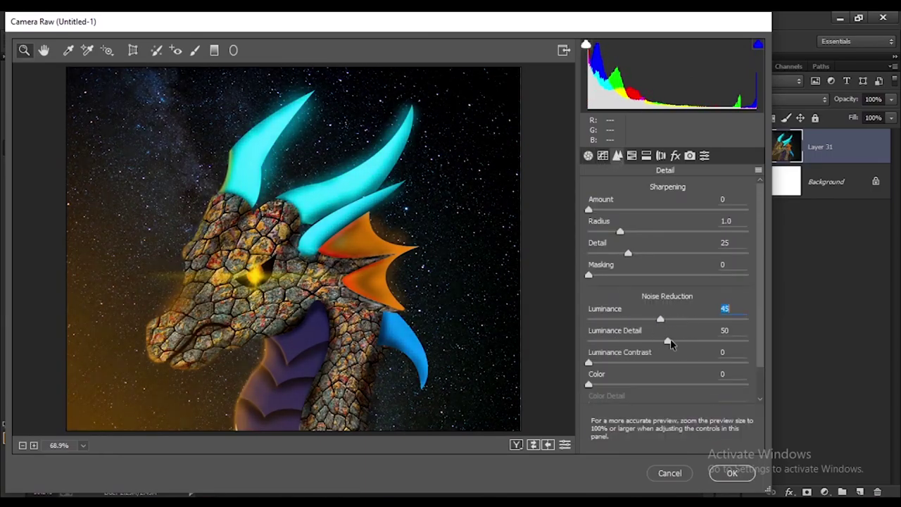
Raise the Yellows saturation to +17 and shift the Yellows hue slightly in the HSL adjustments.
click(631, 155)
drag(671, 294, 719, 299)
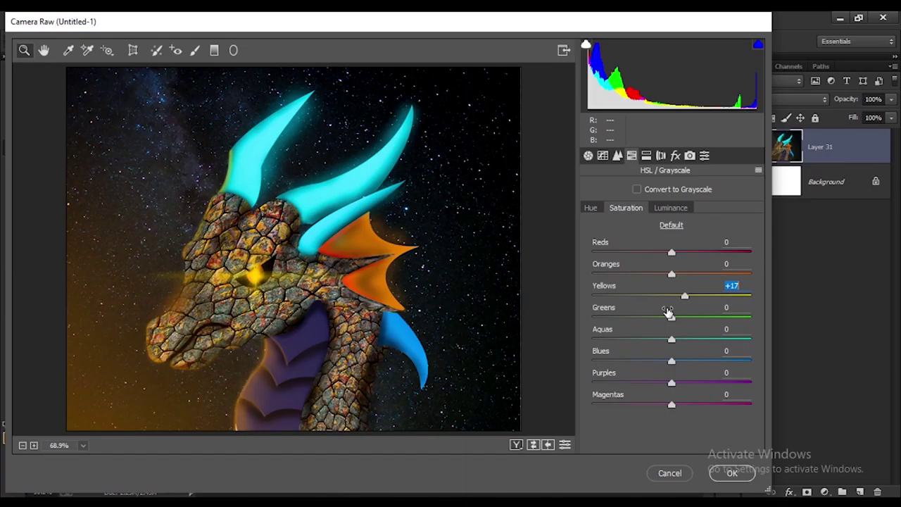
drag(551, 291, 691, 279)
click(590, 208)
mouse_move(671, 296)
mouse_down()
mouse_move(681, 297)
mouse_move(571, 296)
mouse_move(672, 296)
mouse_move(665, 300)
mouse_up()
click(670, 208)
Split-tone the highlights with hue 42, saturation 12 and balance -70.
click(646, 155)
drag(593, 231, 708, 241)
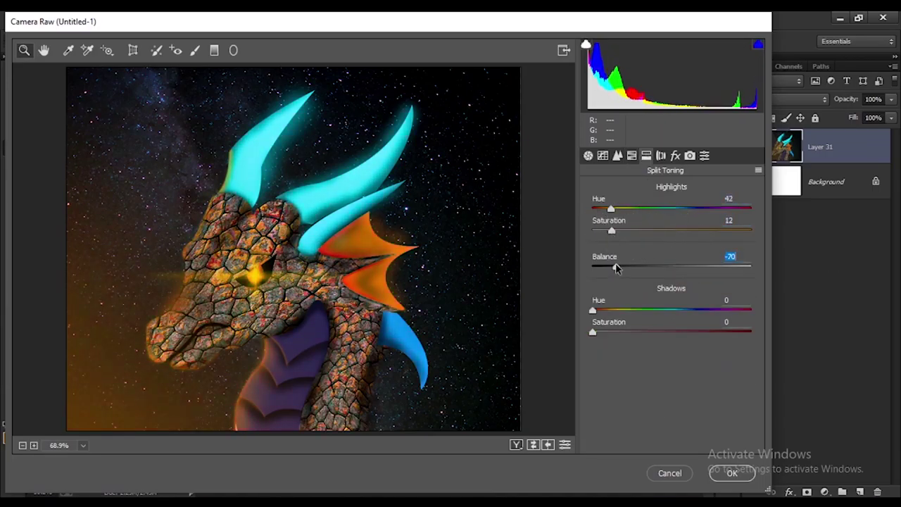
click(675, 156)
drag(667, 373, 668, 395)
Try reshaping the RGB tone curve with several control points, and undo the curve changes.
click(603, 156)
drag(631, 370, 632, 365)
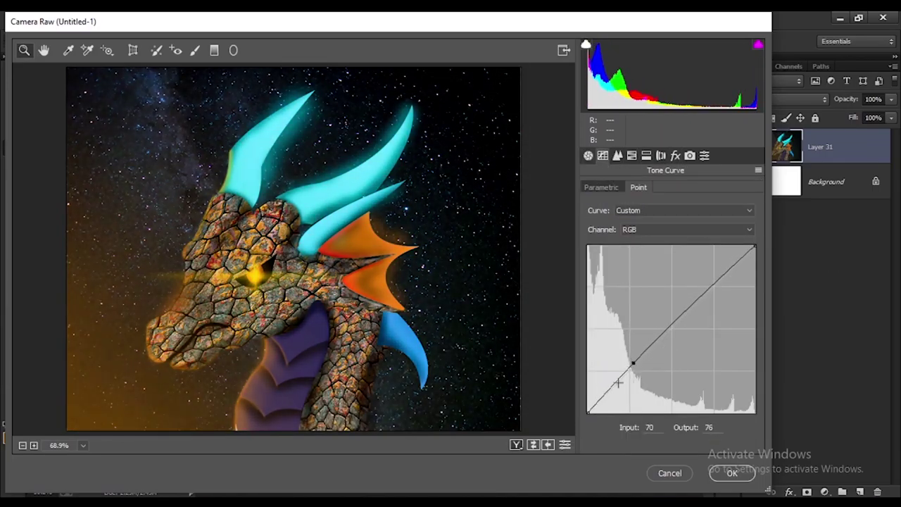
drag(591, 408, 625, 364)
click(694, 320)
click(645, 331)
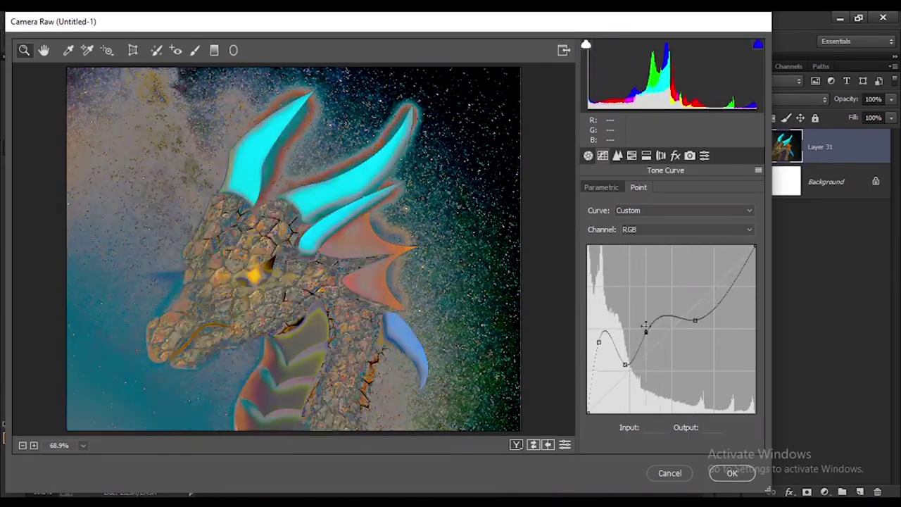
drag(646, 327, 658, 284)
key(ctrl+alt+z)
key(ctrl+alt+z)
key(ctrl+alt+z)
key(ctrl+alt+z)
key(ctrl+alt+z)
Darken the midtones with an RGB curve point at input 145, output 129, and adjust the curve's shadow end.
mouse_move(684, 317)
mouse_down()
mouse_move(688, 340)
mouse_move(683, 327)
mouse_up()
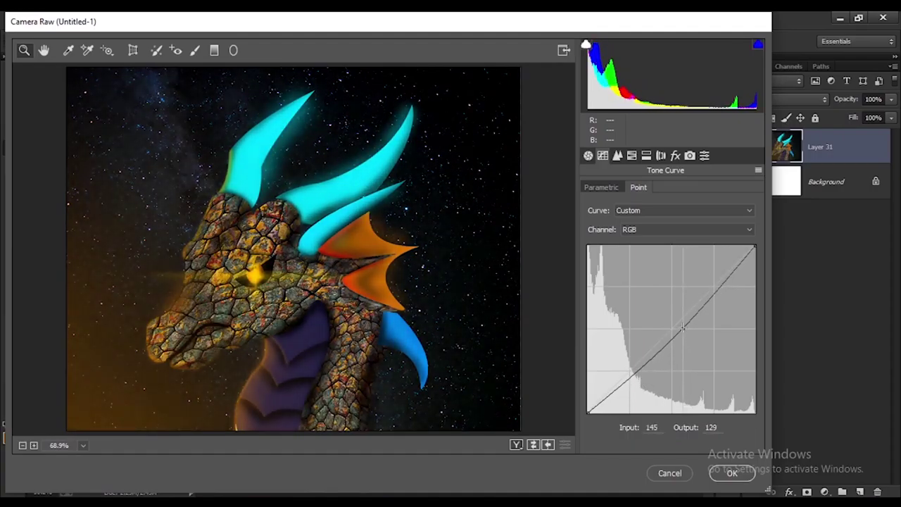
click(634, 375)
drag(611, 404, 611, 397)
Fine-tune Exposure, Temperature and Saturation, and apply the Camera Raw filter to the merged layer.
click(588, 156)
drag(667, 283, 667, 286)
mouse_move(666, 221)
mouse_down()
mouse_move(701, 226)
mouse_move(639, 240)
mouse_move(670, 227)
mouse_up()
scroll(672, 366, down, 2)
mouse_move(668, 442)
mouse_down()
mouse_move(702, 442)
mouse_move(672, 444)
mouse_up()
click(729, 473)
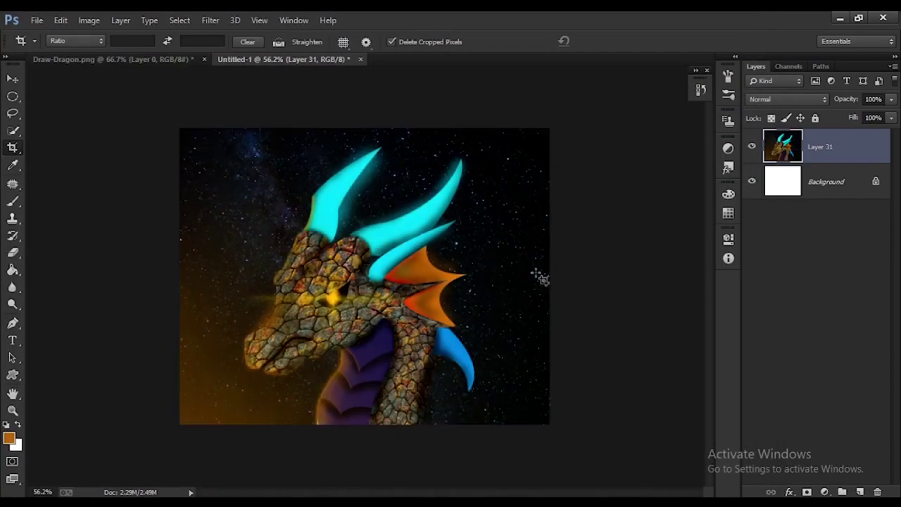
click(824, 491)
key(Escape)
Open the original merged layer in the Camera Raw filter and set Temperature +14, Tint +11 and Exposure -0.65.
click(211, 20)
click(280, 101)
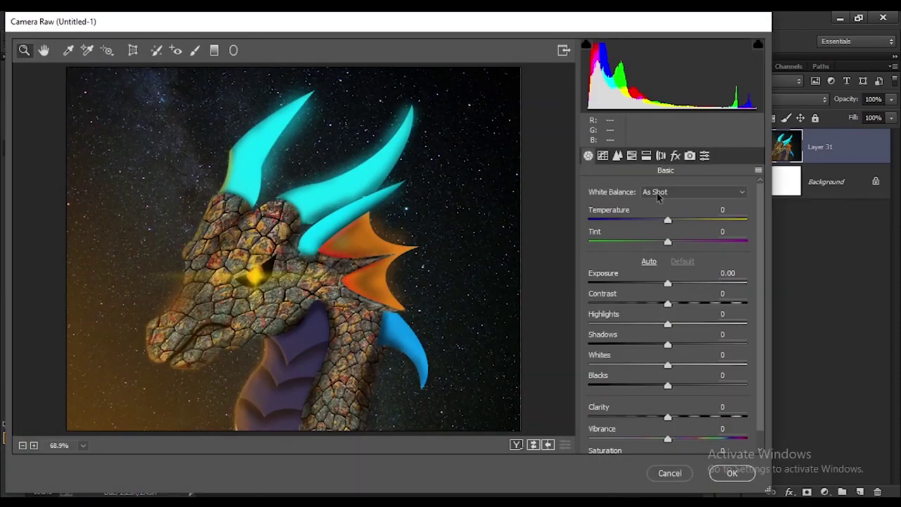
drag(667, 220, 679, 221)
drag(668, 242, 676, 243)
drag(668, 284, 657, 283)
Set Contrast to +20, Highlights to +17, Shadows to +26, Whites to +12 and Blacks to -52.
drag(667, 304, 766, 351)
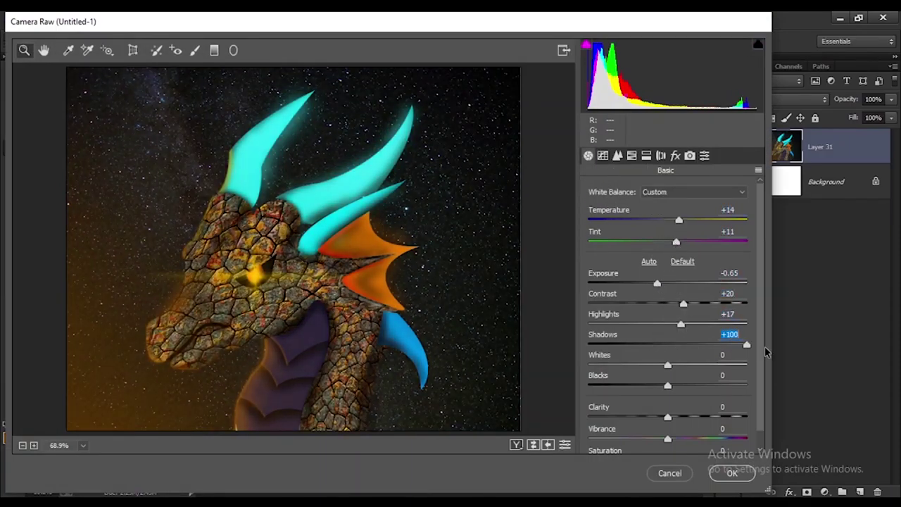
drag(665, 365, 650, 365)
drag(667, 386, 677, 365)
Set Clarity to +26, Vibrance to +24 and Saturation to +8.
drag(668, 418, 688, 418)
mouse_move(667, 439)
mouse_down()
mouse_move(687, 440)
mouse_move(673, 442)
mouse_up()
scroll(687, 439, down, 2)
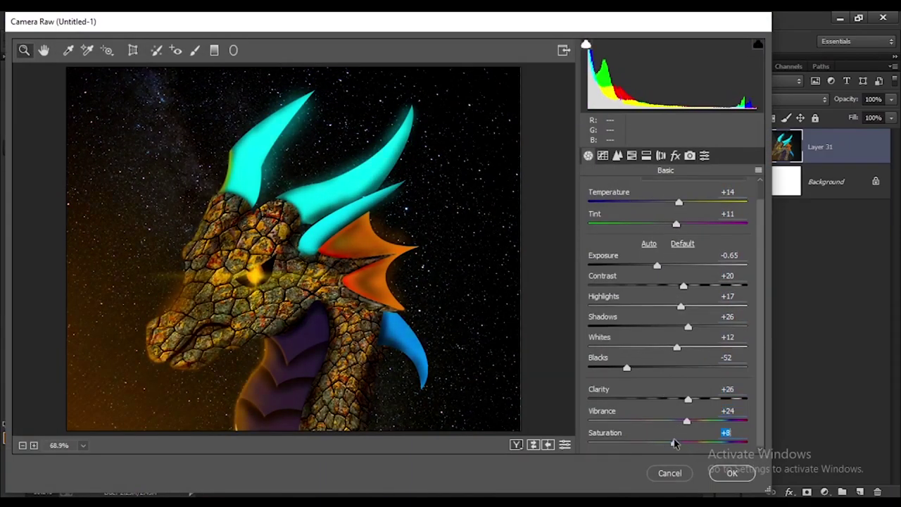
Smooth the image by raising the noise reduction Luminance to slightly above the middle of its range.
click(629, 156)
click(617, 156)
drag(588, 319, 674, 321)
Set HSL saturation to Reds +13, Oranges -4, Yellows -27, Greens +3, and luminance to Reds -85, Aquas +100, Purples +100.
click(632, 155)
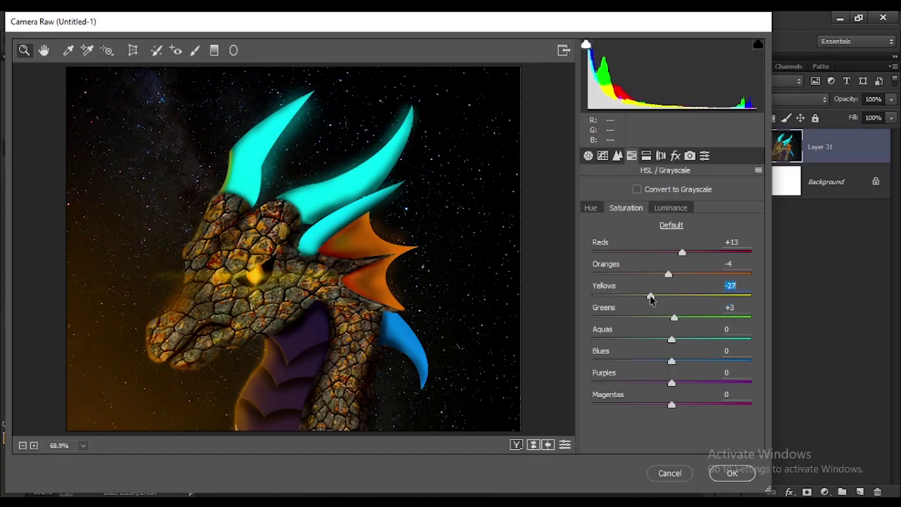
drag(671, 339, 751, 339)
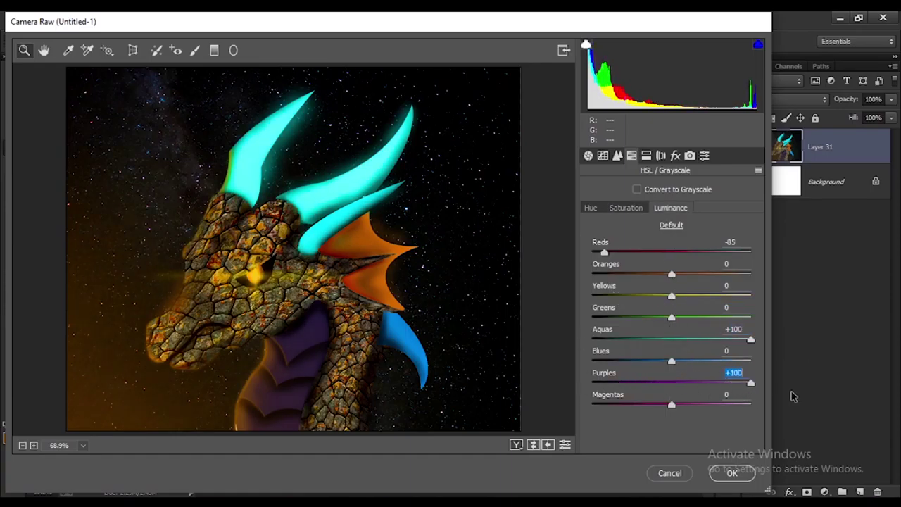
drag(668, 406, 690, 406)
Adjust the hue and saturation of the highlights in Split Toning.
click(646, 156)
mouse_move(623, 231)
mouse_down()
mouse_move(684, 232)
mouse_move(604, 231)
mouse_move(623, 230)
mouse_up()
drag(751, 209, 715, 209)
drag(624, 231, 662, 247)
Set the Camera Calibration shadows tint to -86 and the Red Primary hue to -20.
click(661, 155)
click(675, 156)
click(690, 156)
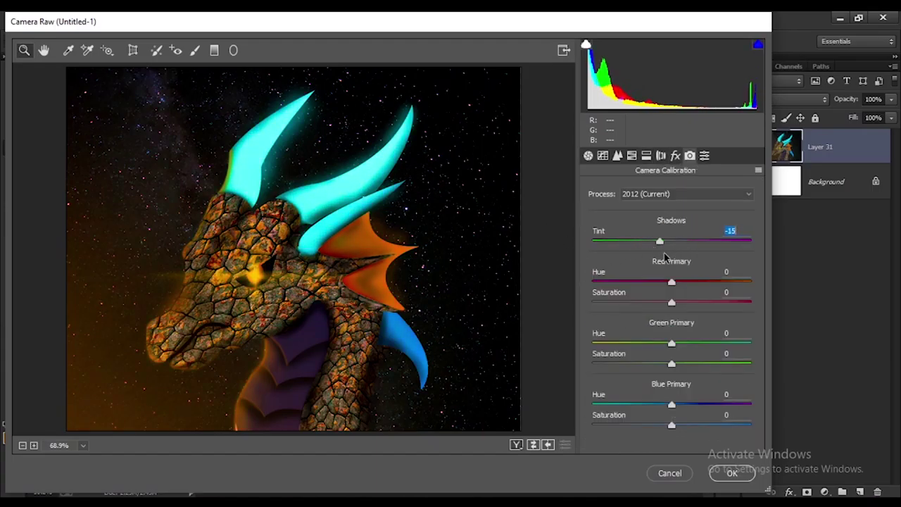
mouse_move(671, 282)
mouse_down()
mouse_move(639, 283)
mouse_move(677, 291)
mouse_up()
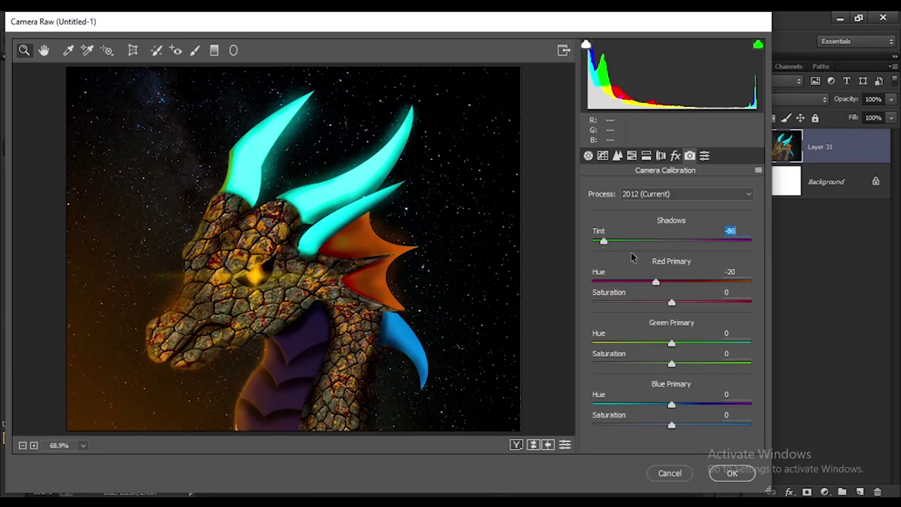